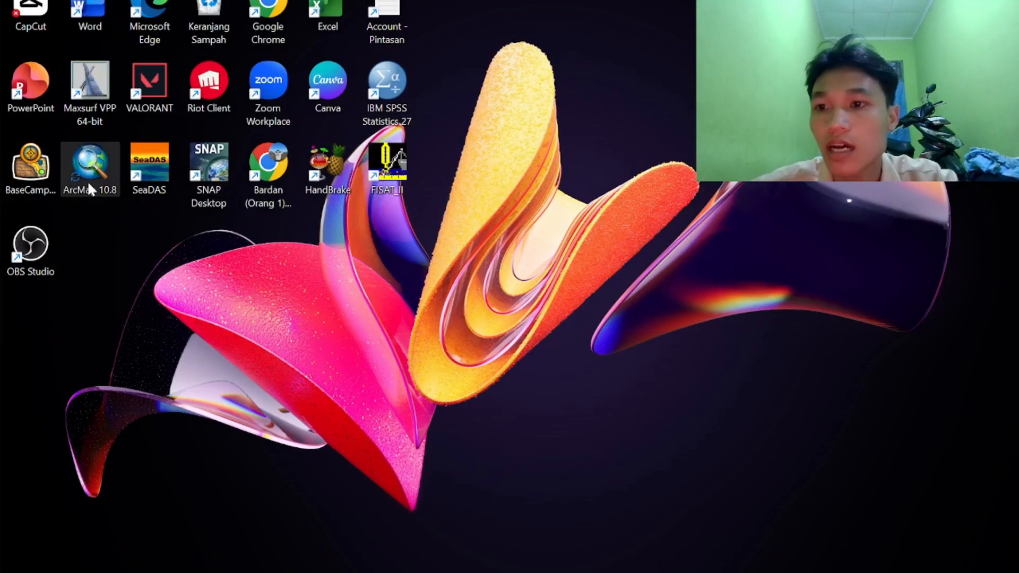
- Launch ArcMap 10.8 and switch to the ploting kel ^ workbook in Excel while it loads
double_click(87, 180)
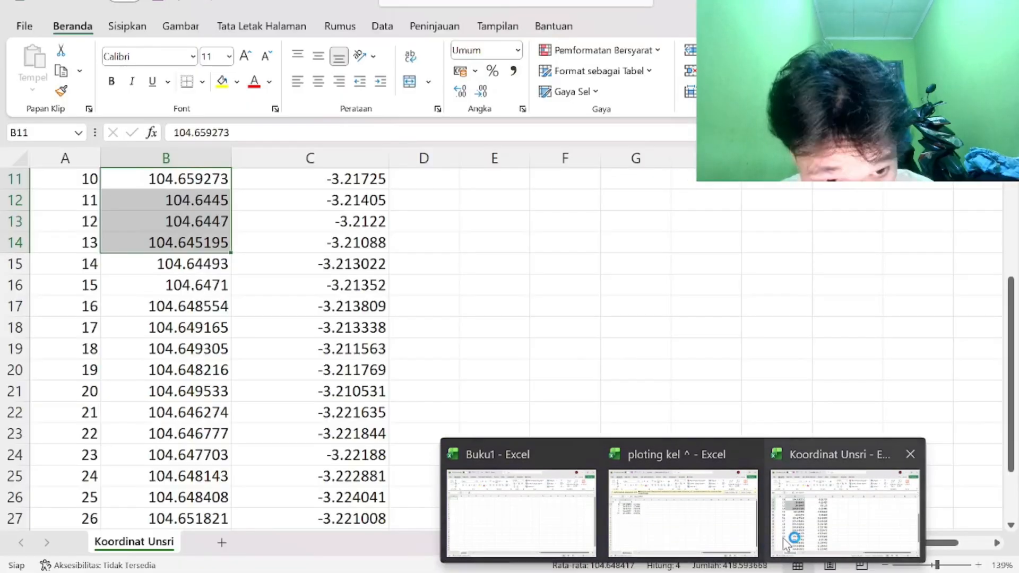
click(690, 510)
click(160, 332)
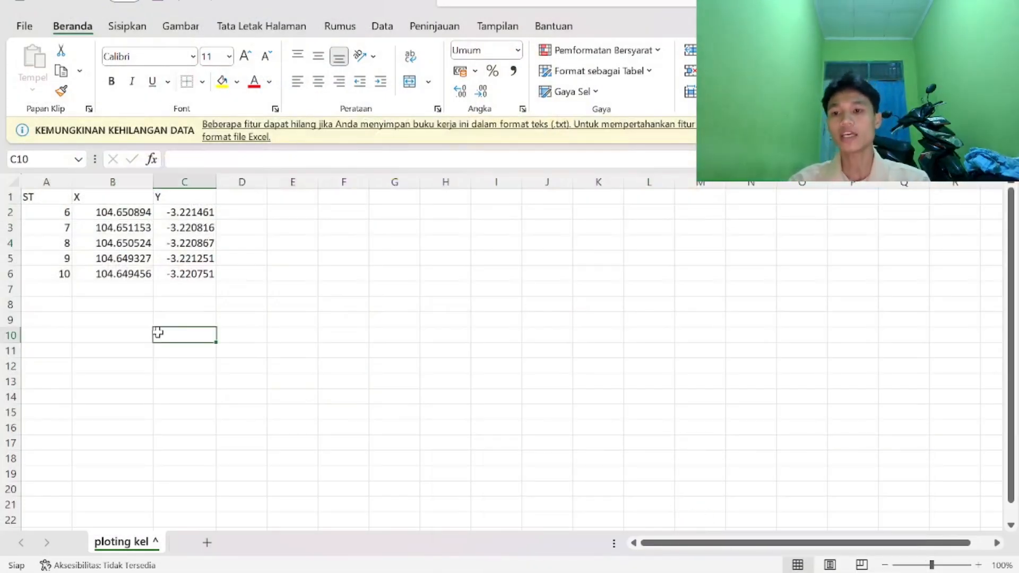
- Review the station table's ST, X and Y columns in the ploting kel ^ workbook
drag(47, 200, 182, 272)
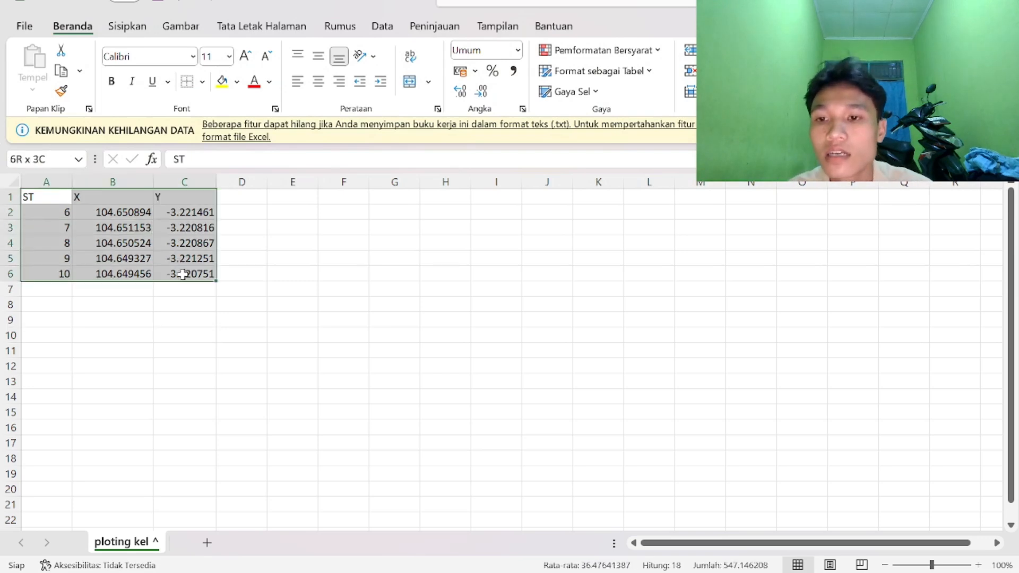
click(185, 304)
drag(52, 197, 189, 272)
click(185, 319)
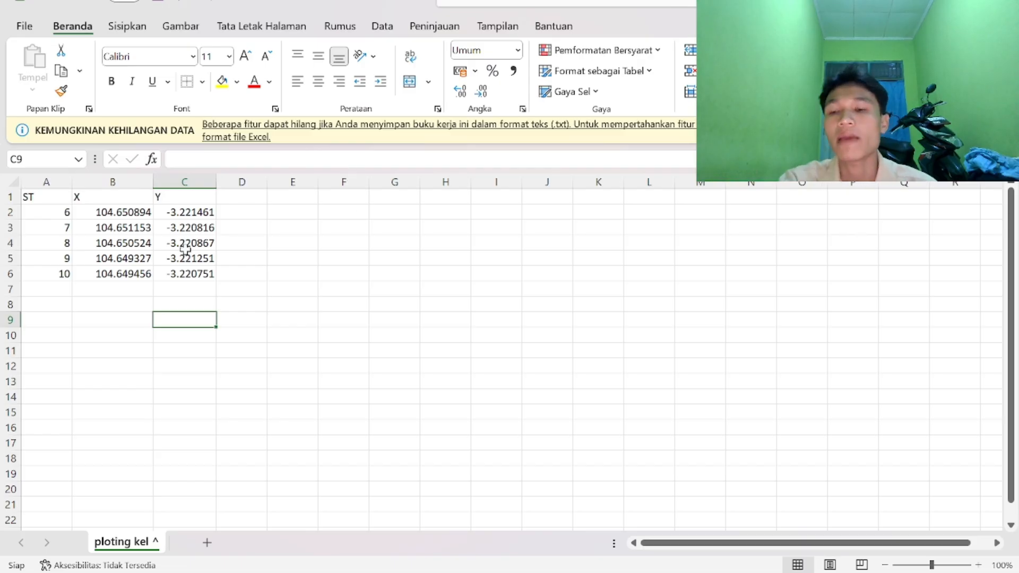
click(48, 195)
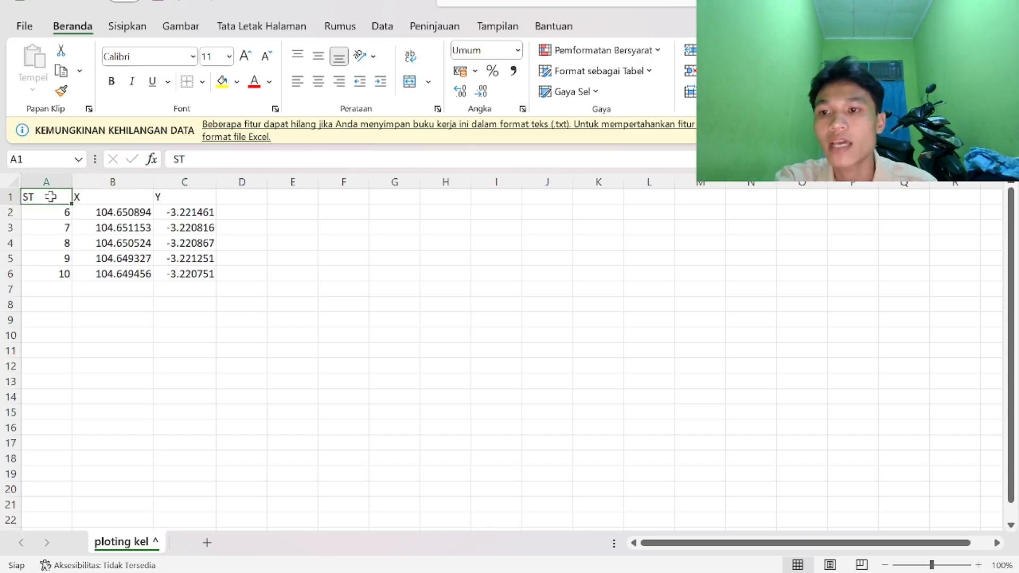
click(132, 213)
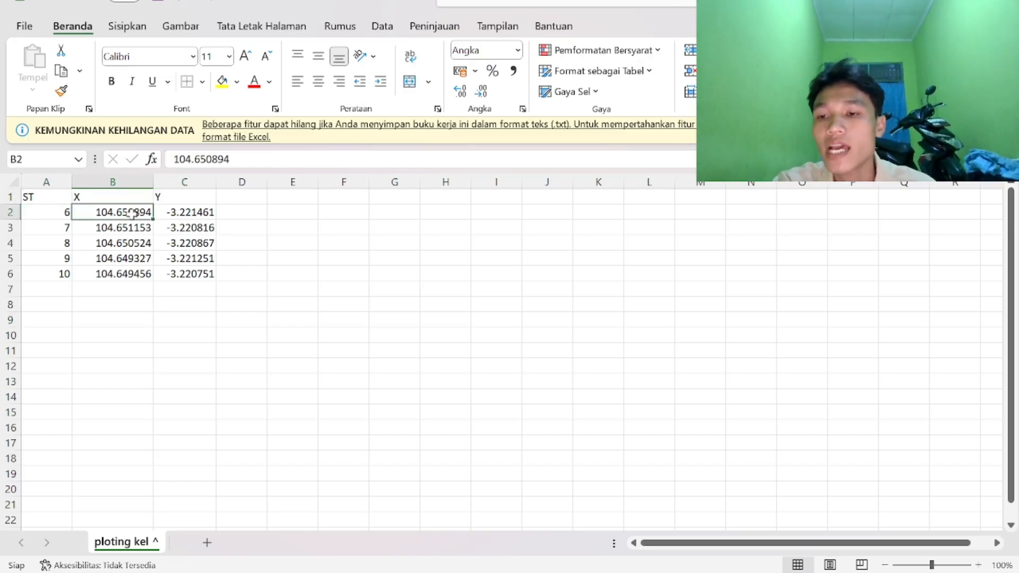
drag(133, 215, 143, 274)
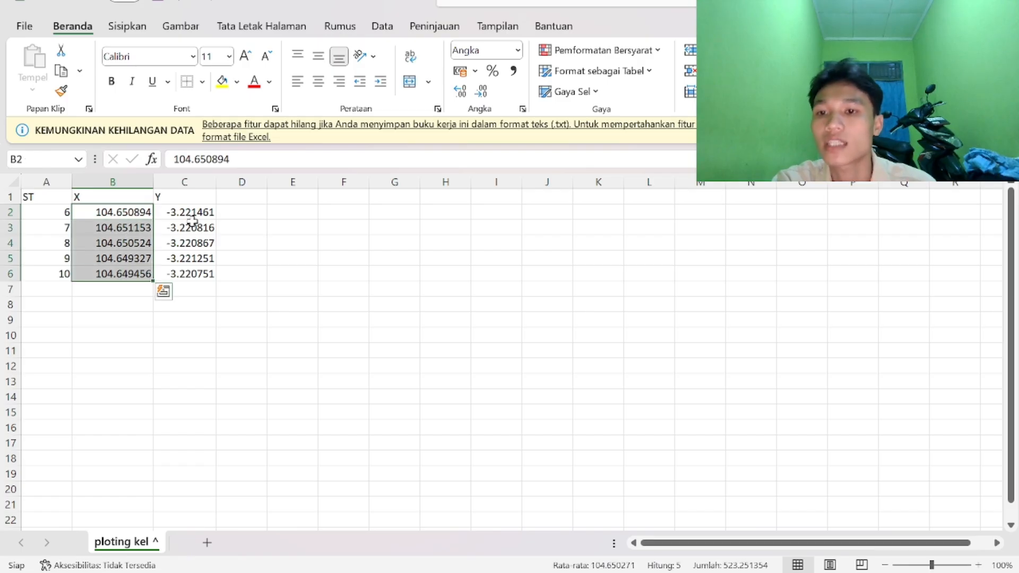
click(228, 340)
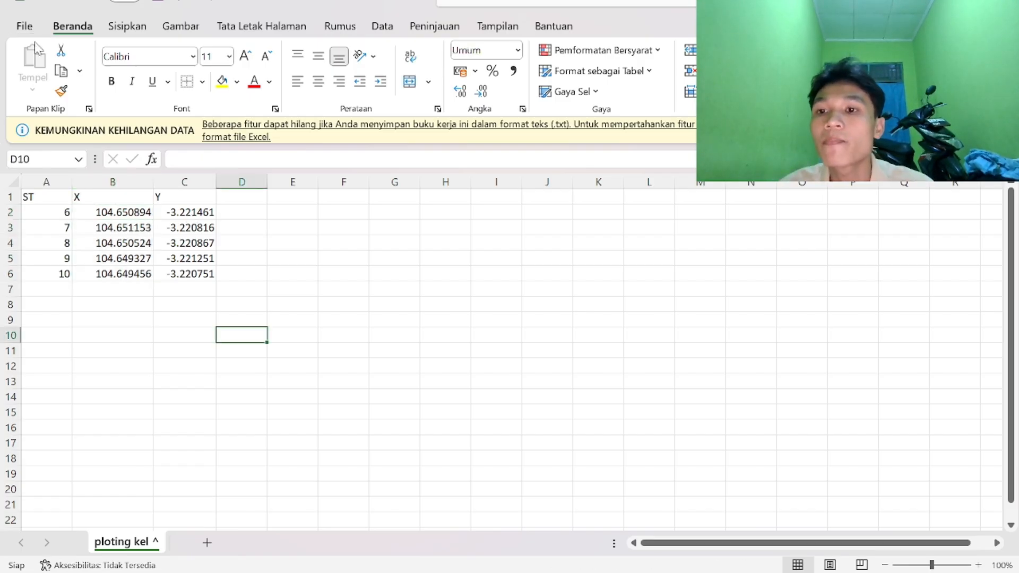
click(25, 27)
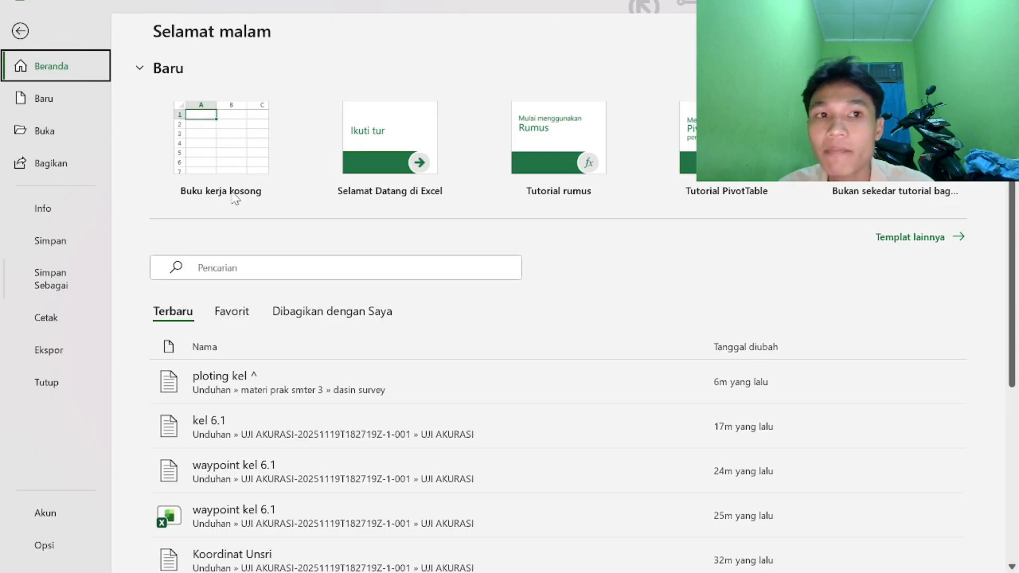
click(20, 31)
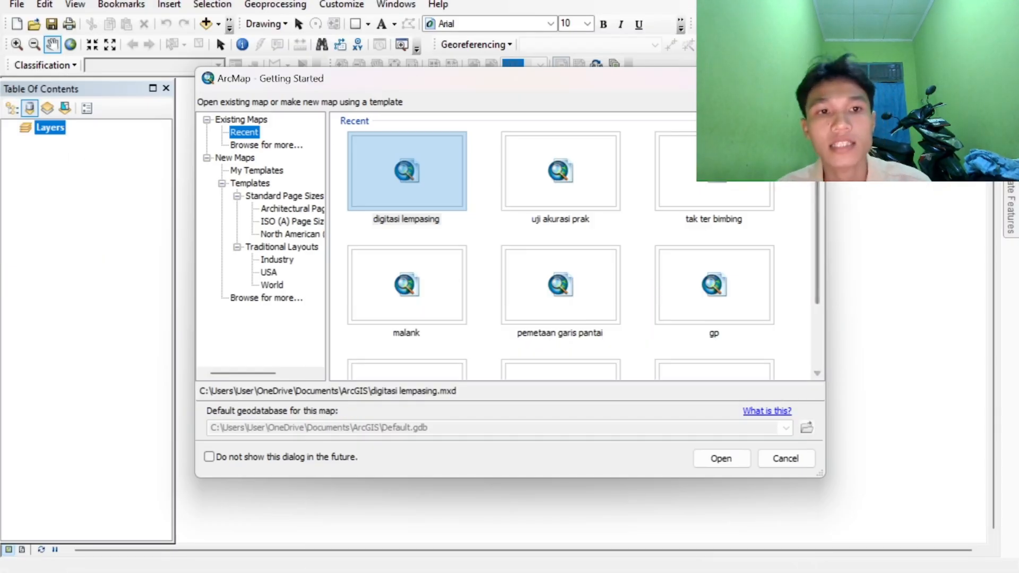
- In a blank ArcMap document, add the raster Tutupan Lahan UNSRI.tif from the Data Tutupan Lahan folder inside UJI AKURASI
key(Escape)
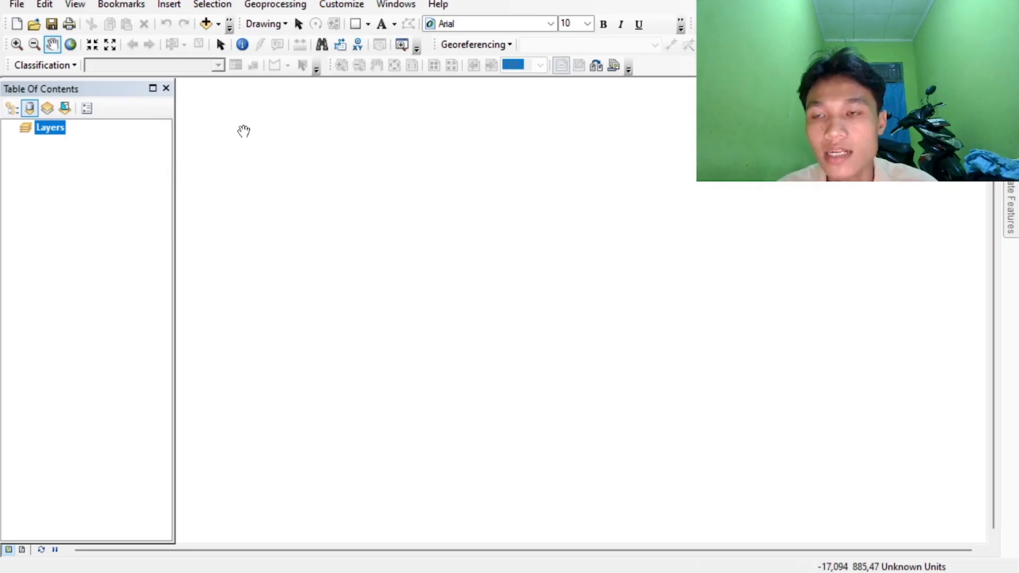
click(17, 6)
mouse_move(137, 137)
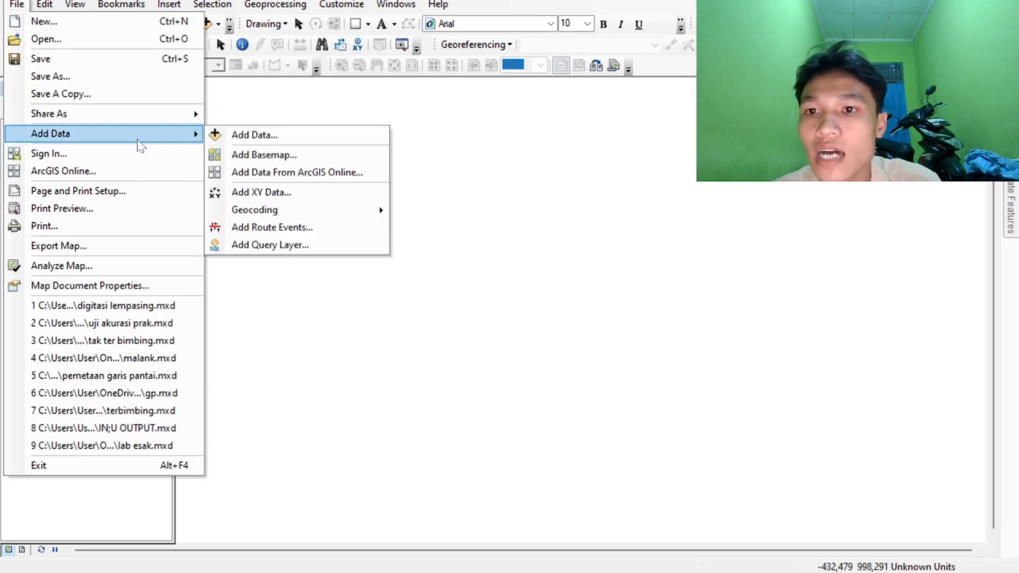
click(252, 135)
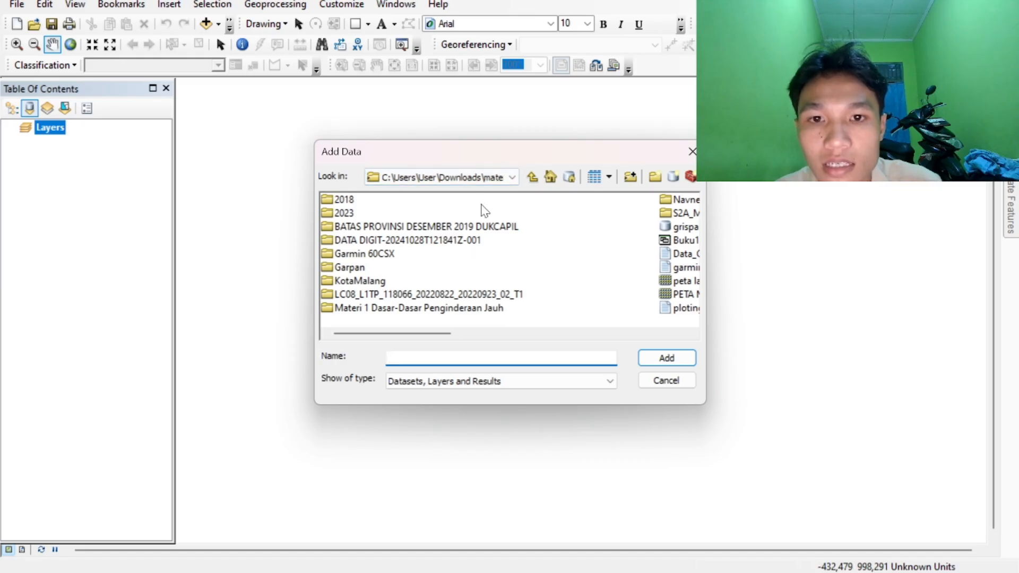
click(512, 177)
click(551, 260)
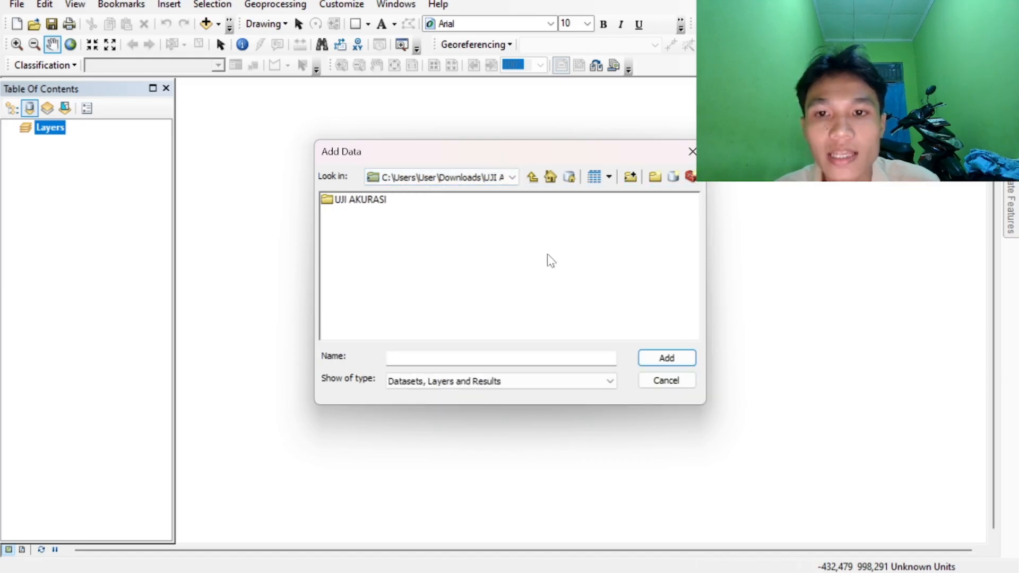
double_click(360, 200)
click(375, 204)
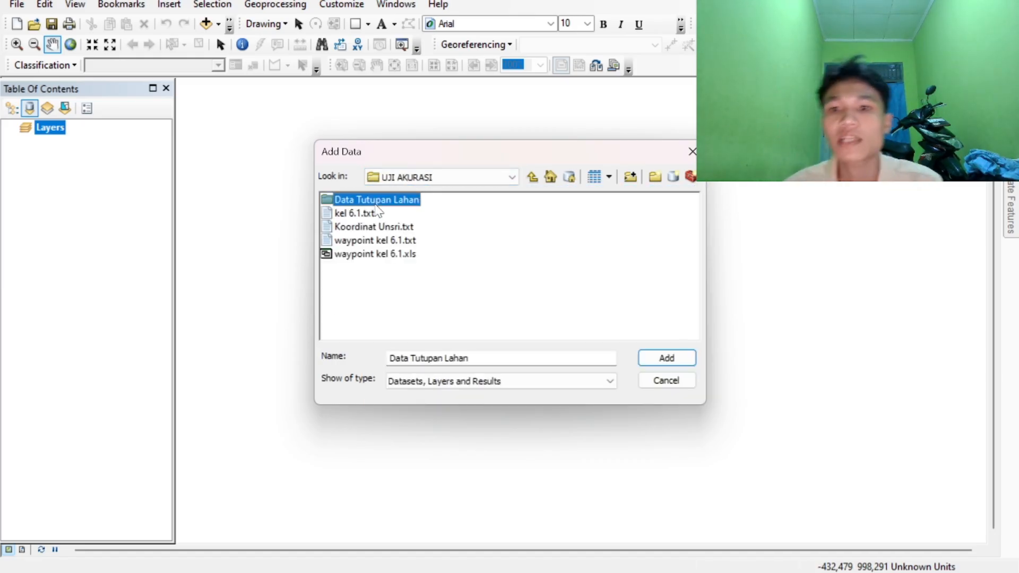
double_click(382, 204)
click(393, 202)
click(666, 358)
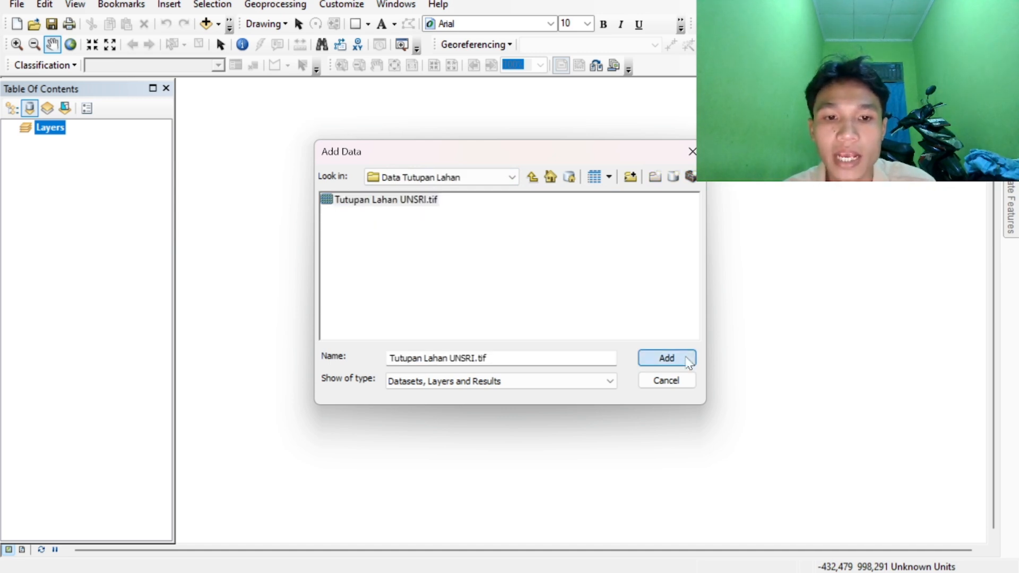
click(17, 44)
drag(455, 365, 524, 407)
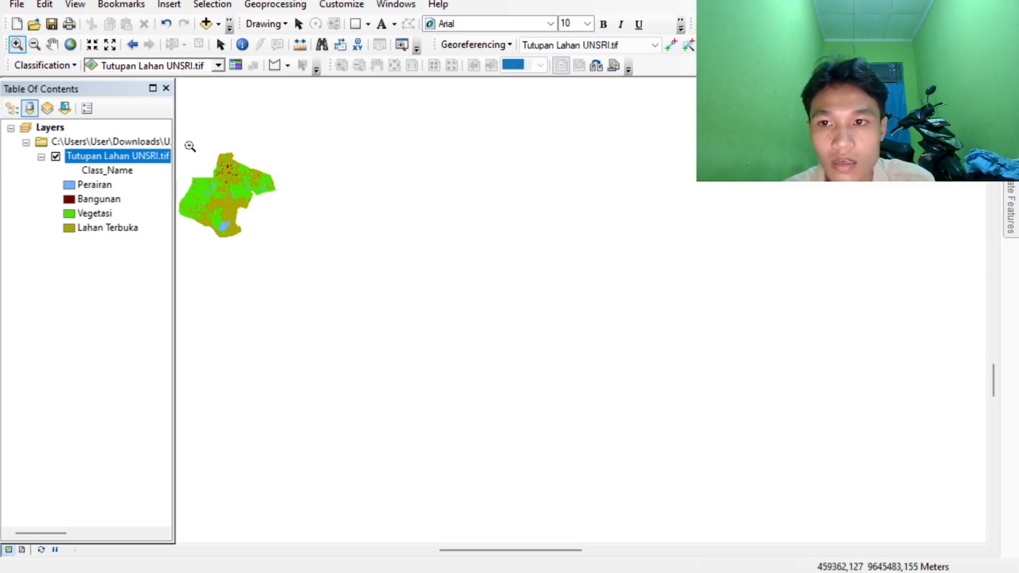
drag(267, 235, 302, 239)
click(55, 282)
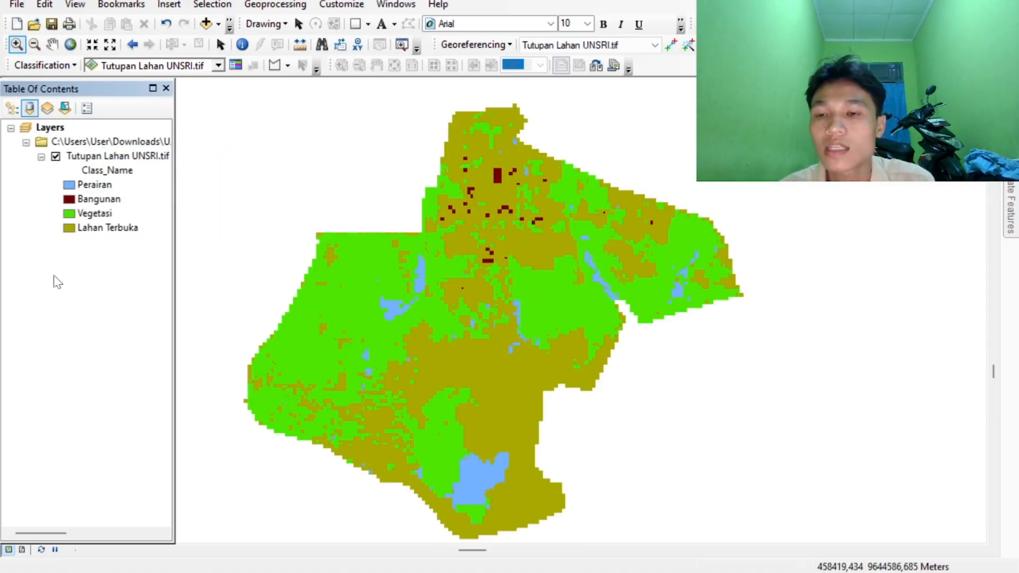
- Start adding XY data and choose ploting kel ^.txt from the dasin survey folder as the coordinate table
click(16, 5)
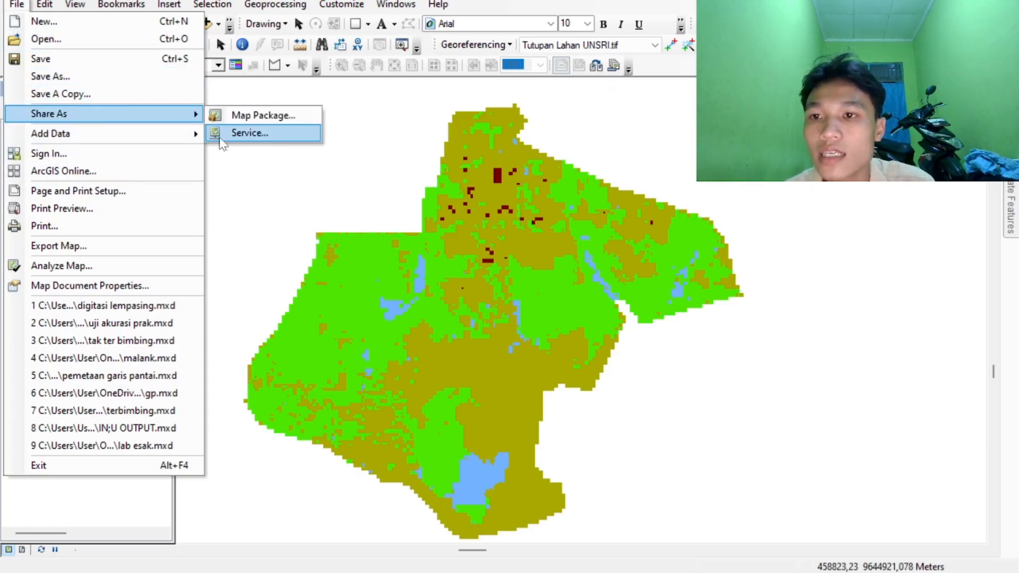
mouse_move(169, 137)
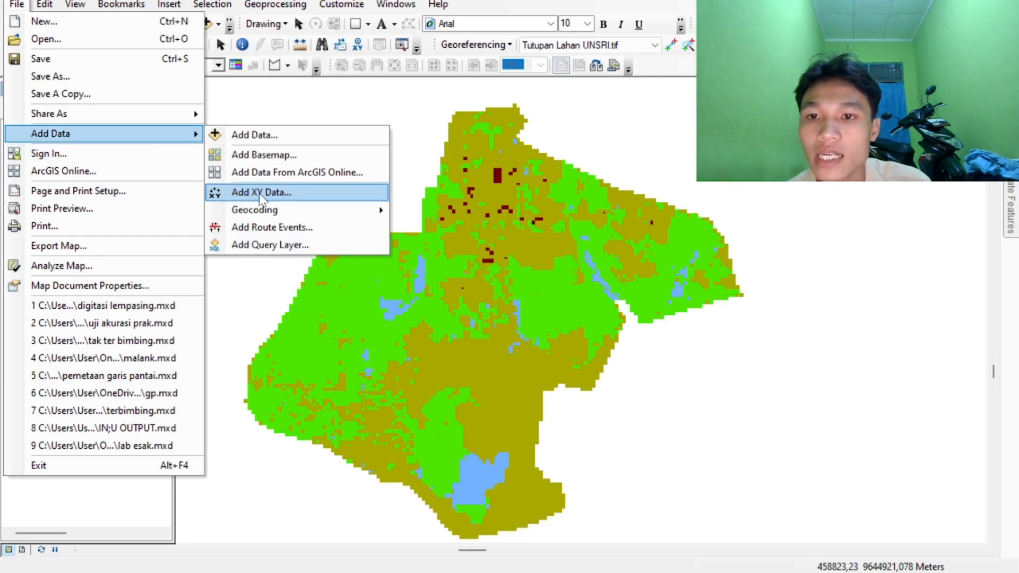
click(245, 193)
click(628, 139)
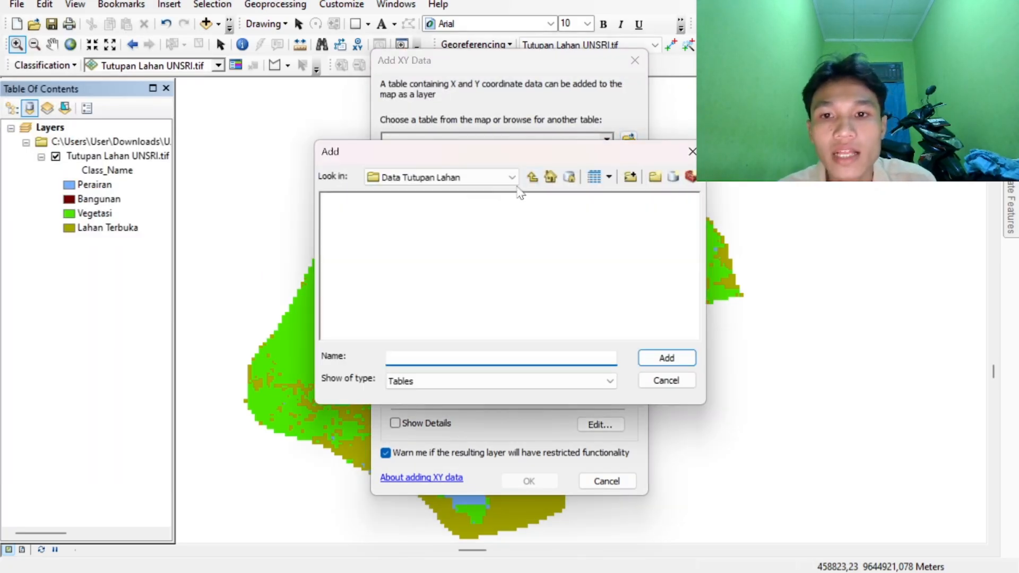
click(511, 177)
scroll(508, 232, up, 2)
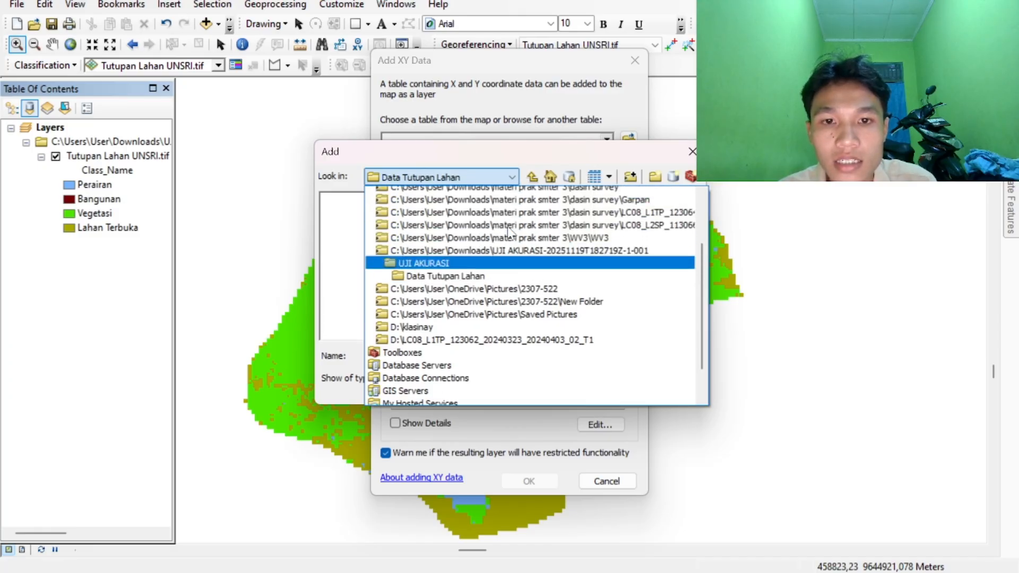
click(590, 207)
click(512, 177)
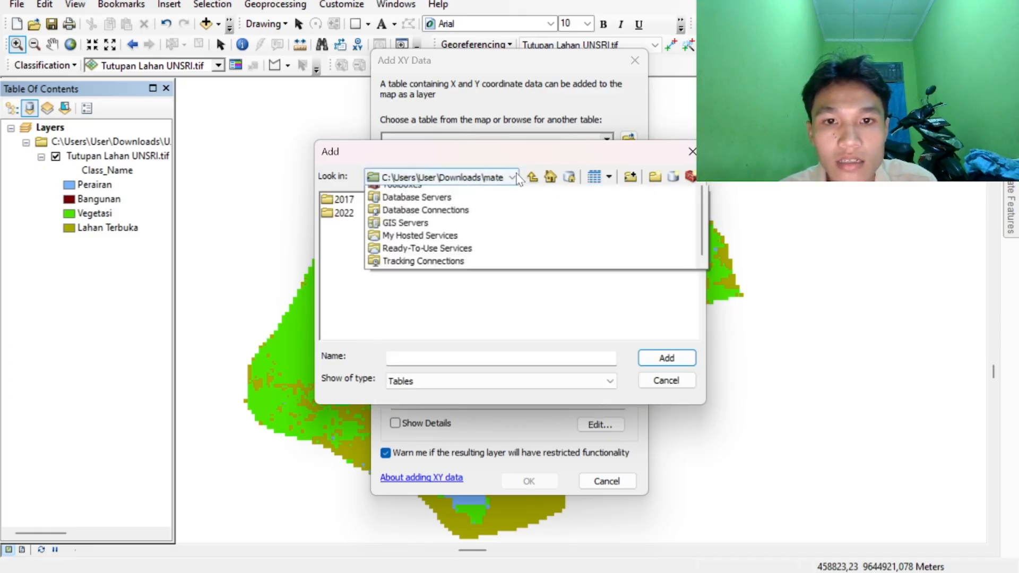
scroll(589, 279, up, 3)
click(588, 272)
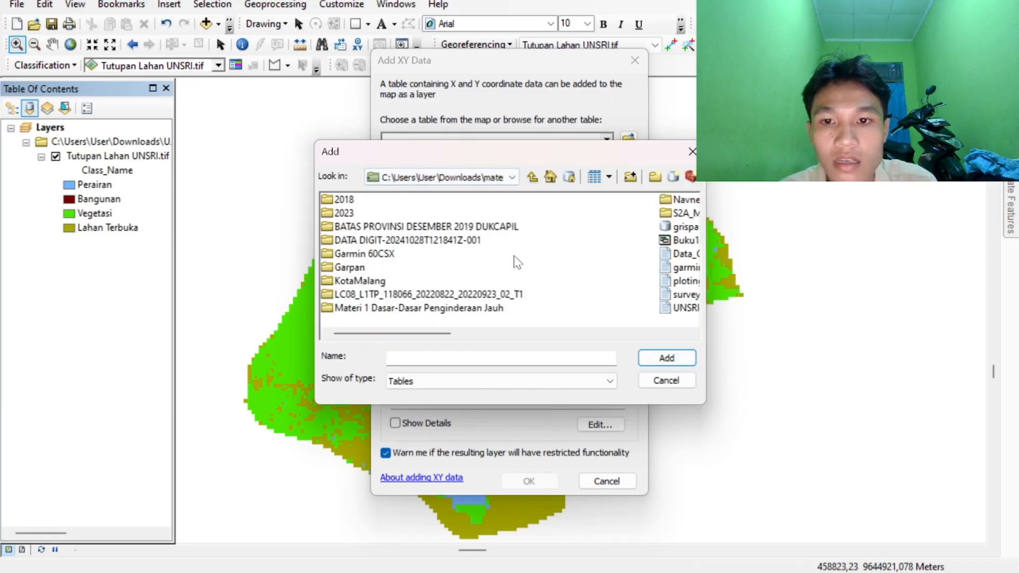
double_click(514, 257)
click(393, 282)
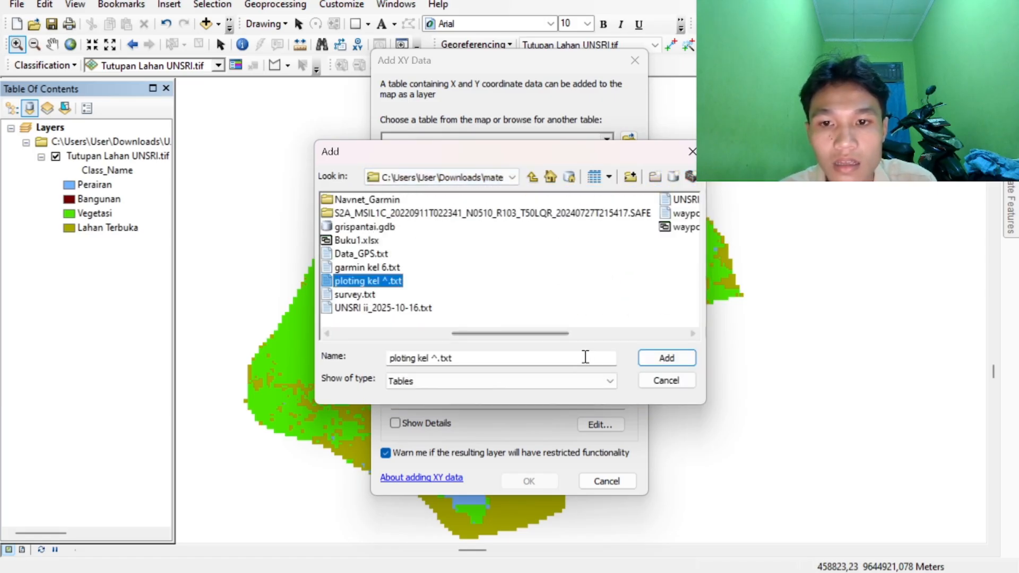
click(666, 358)
- Set the Z field to ST, keeping X as the X field and Y as the Y field
click(616, 228)
click(603, 252)
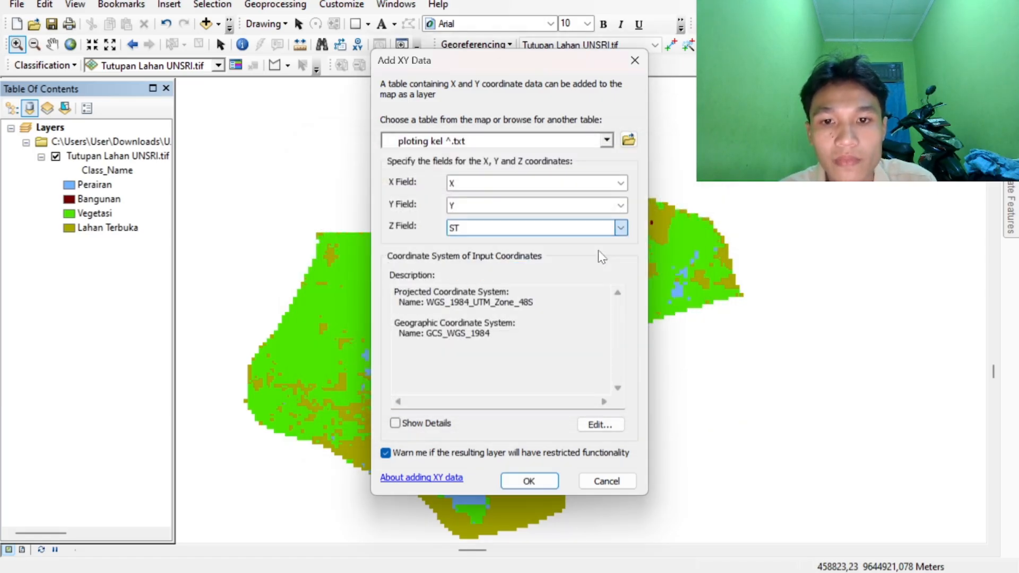
click(486, 184)
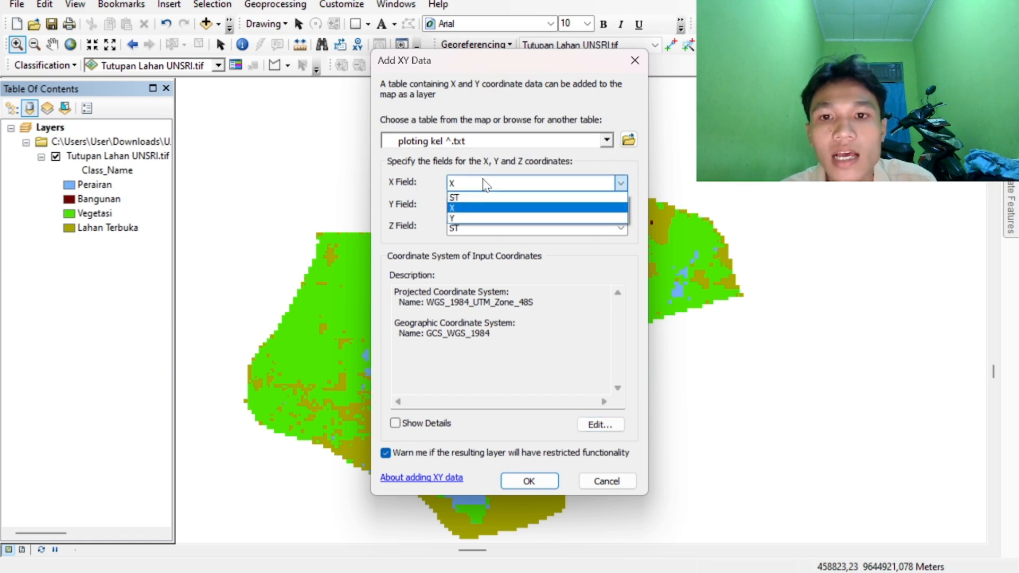
click(394, 201)
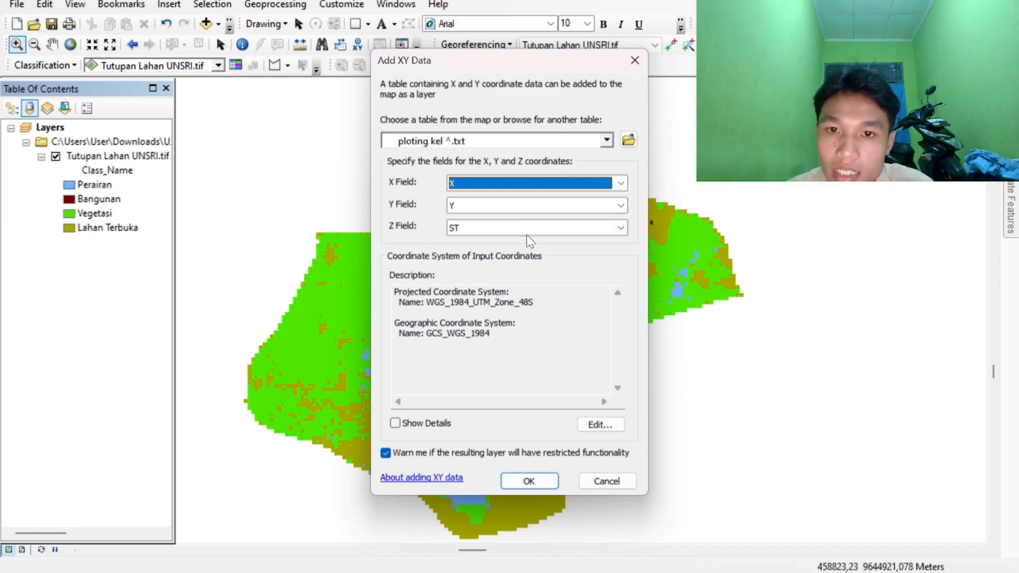
- Set the input coordinate system to geographic WGS 1984 and create the point layer, accepting the missing Object-ID limitation
click(595, 423)
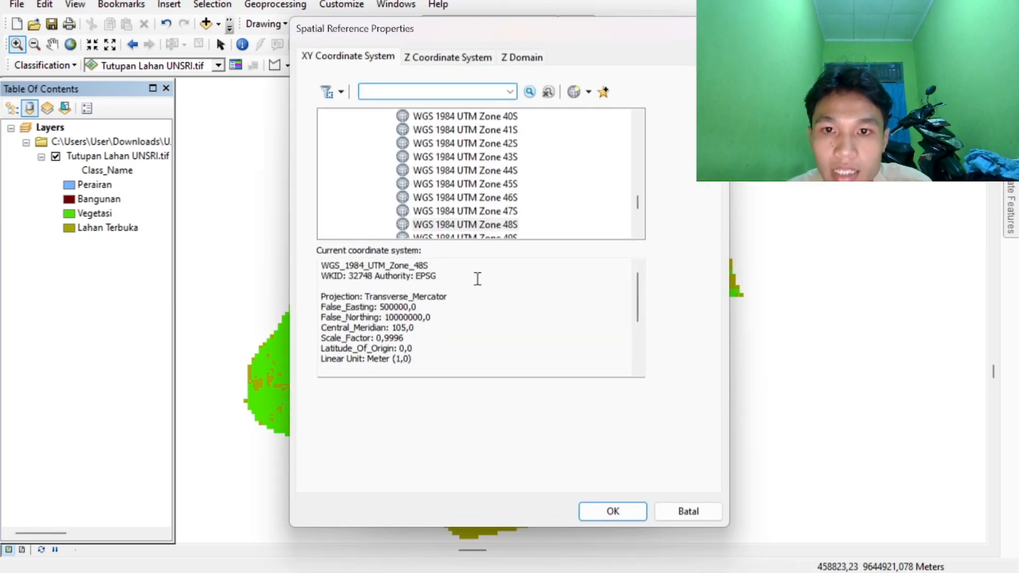
scroll(465, 168, up, 20)
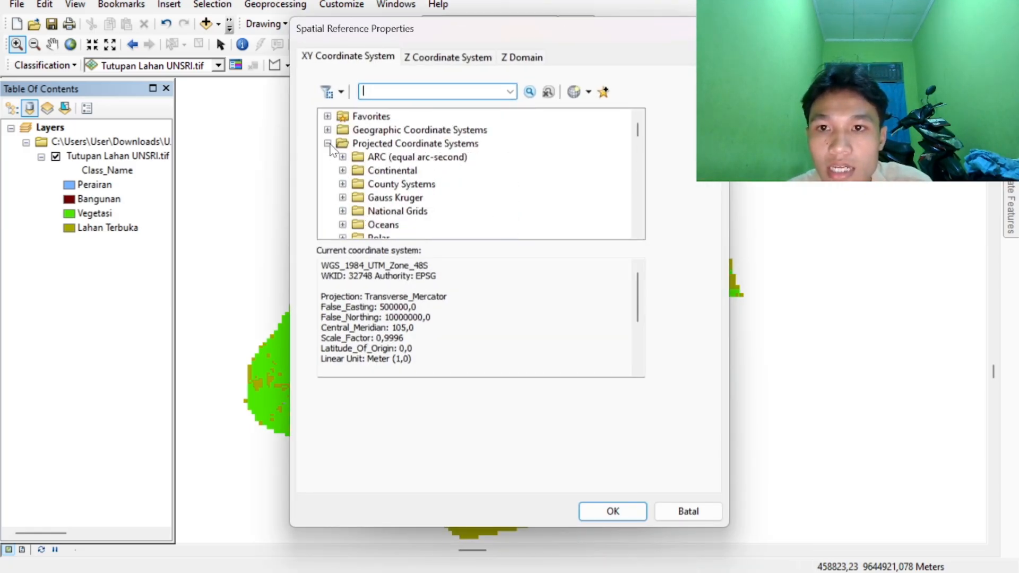
click(327, 130)
scroll(391, 196, down, 5)
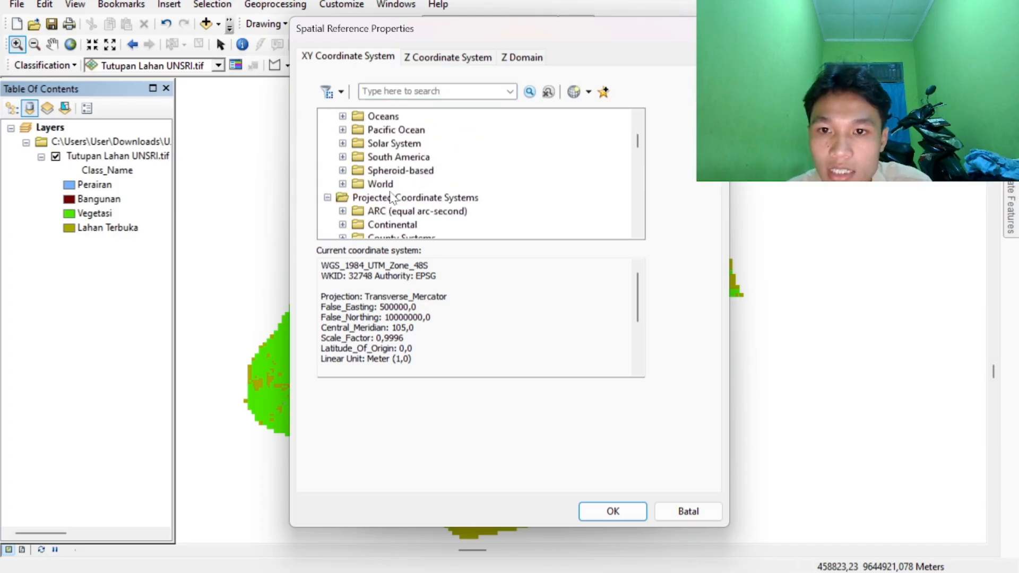
click(342, 184)
scroll(406, 210, down, 6)
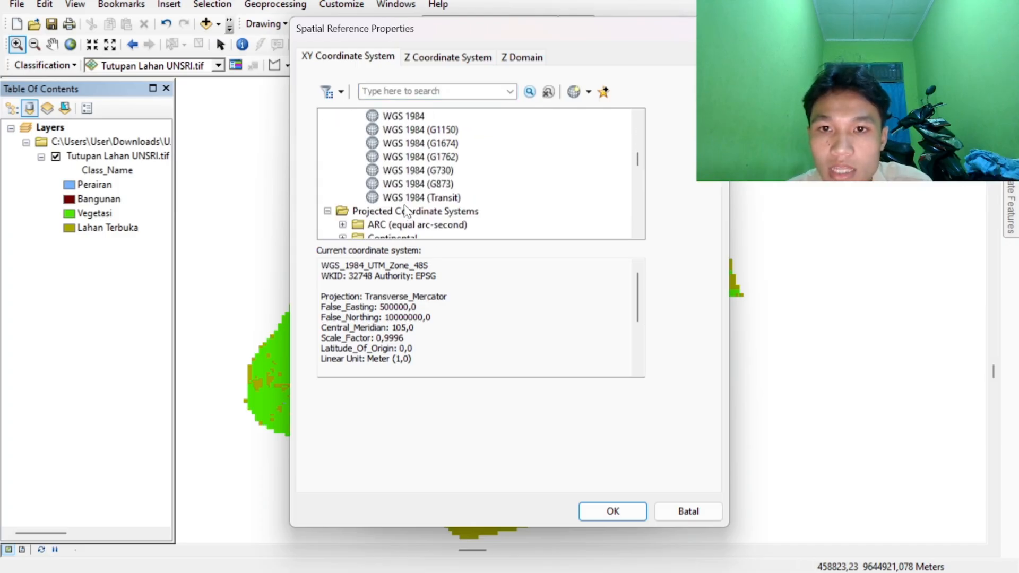
click(411, 115)
click(613, 511)
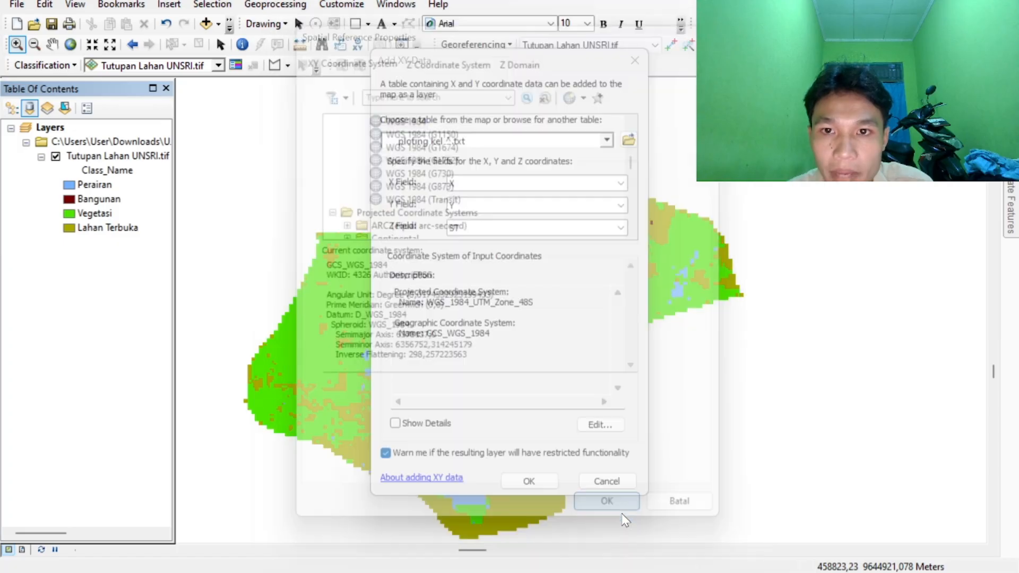
click(531, 481)
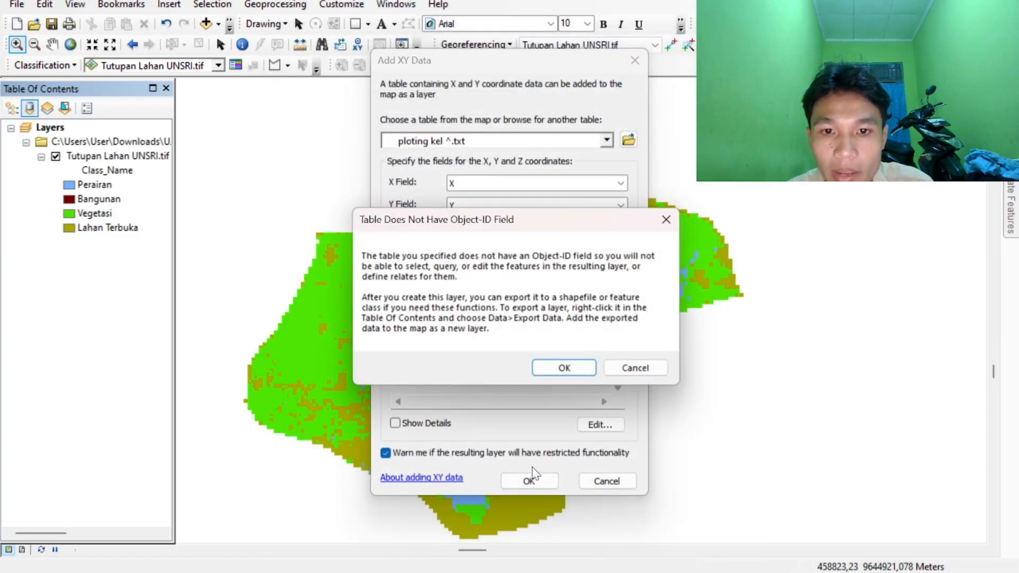
click(552, 368)
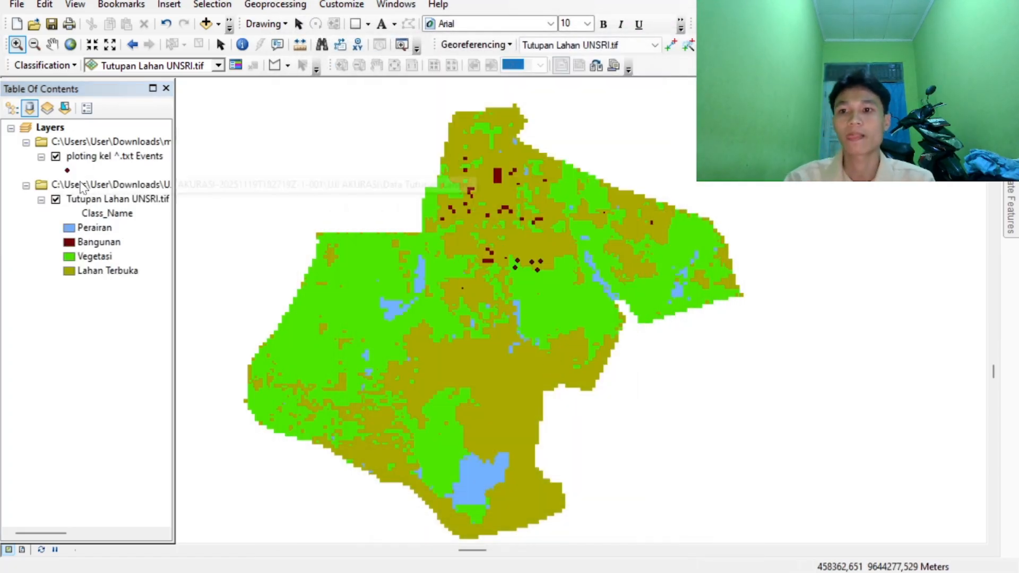
- Search the symbol styles for "pin" and apply Red Pushpin 1 to the ploting kel ^.txt Events points
click(67, 170)
text(pl)
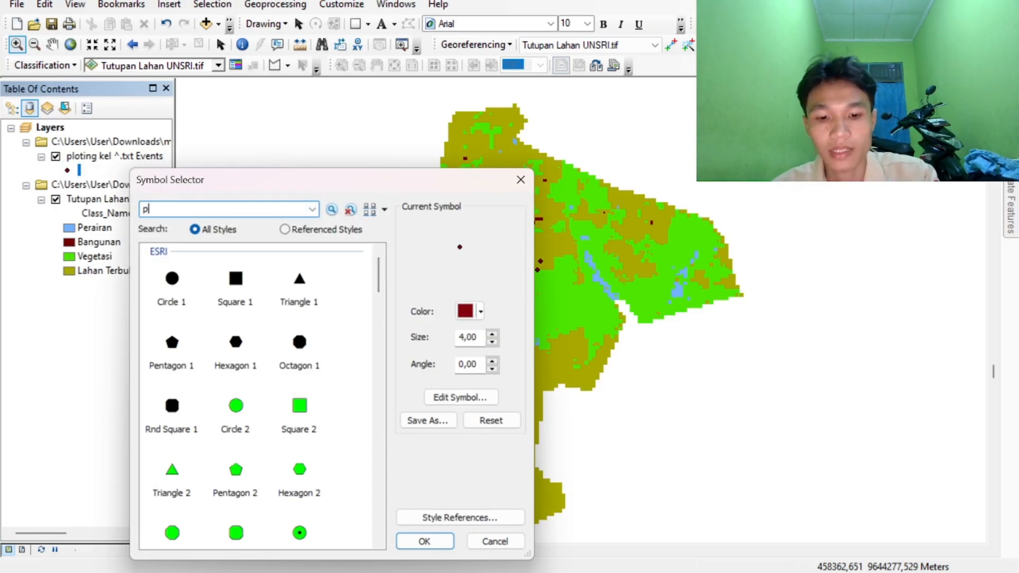
click(350, 210)
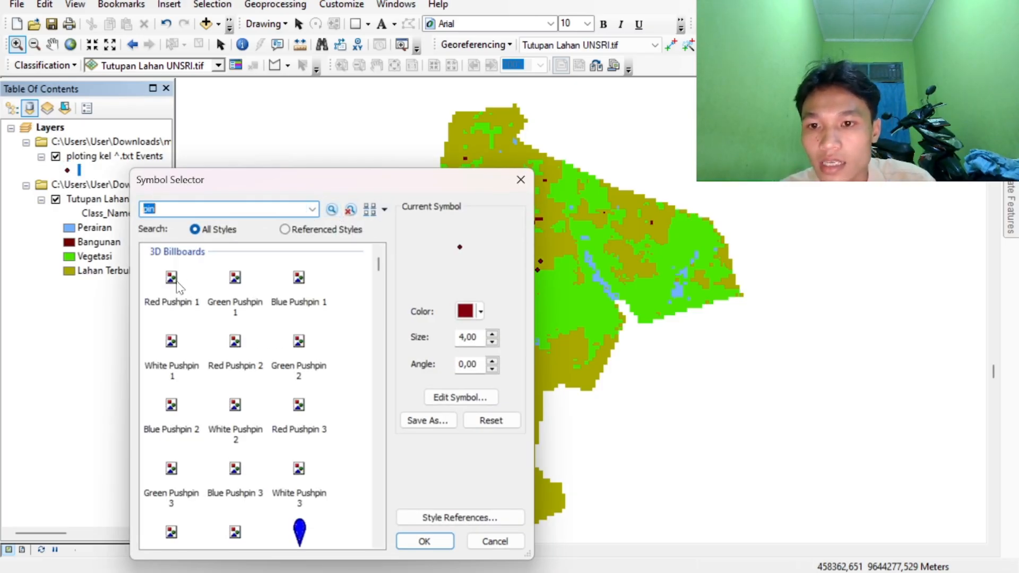
click(172, 281)
click(424, 542)
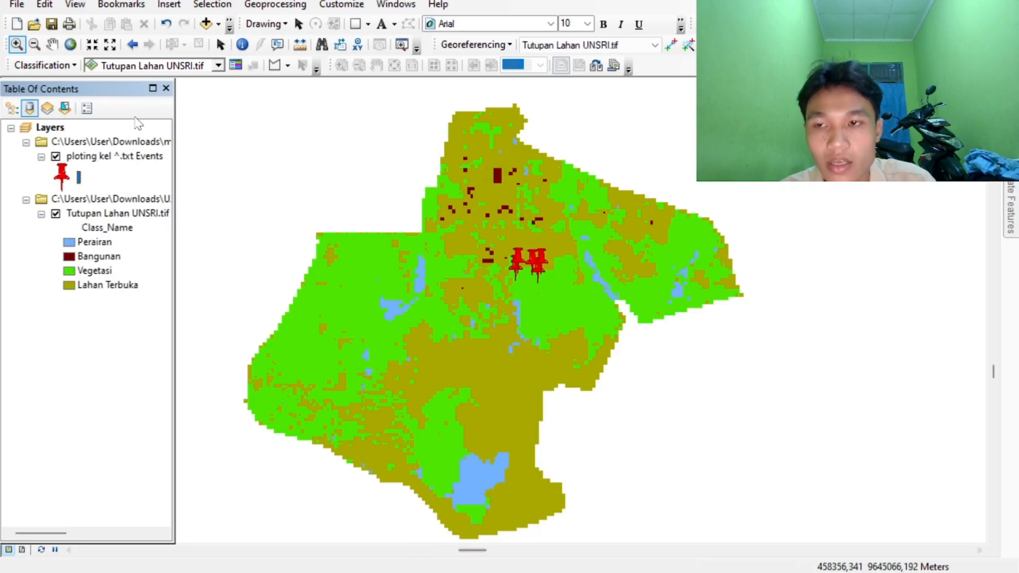
- Check the ST field in the attribute table of ploting kel ^.txt Events and label the layer's points on the map
drag(474, 228, 597, 326)
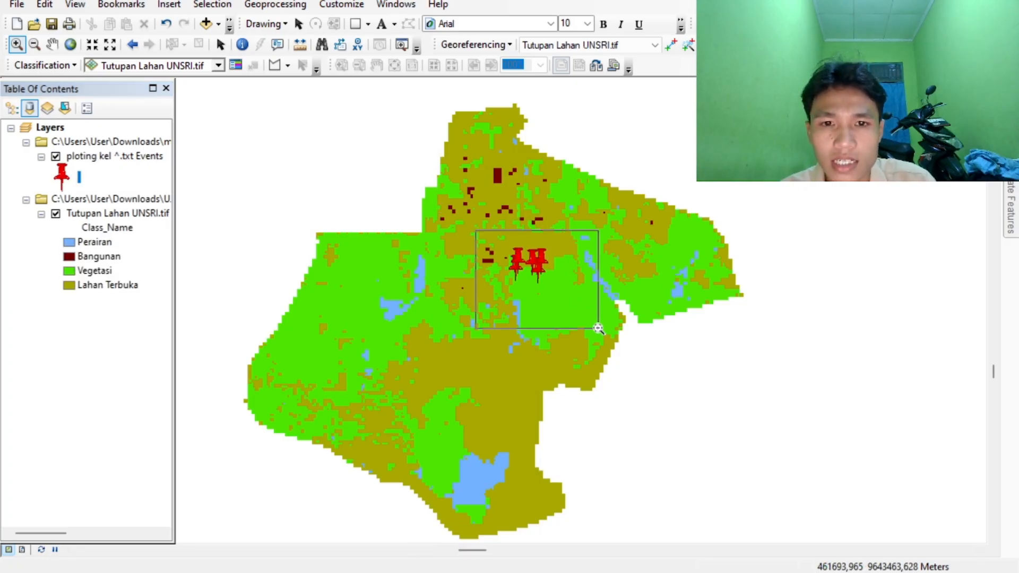
drag(332, 177, 537, 293)
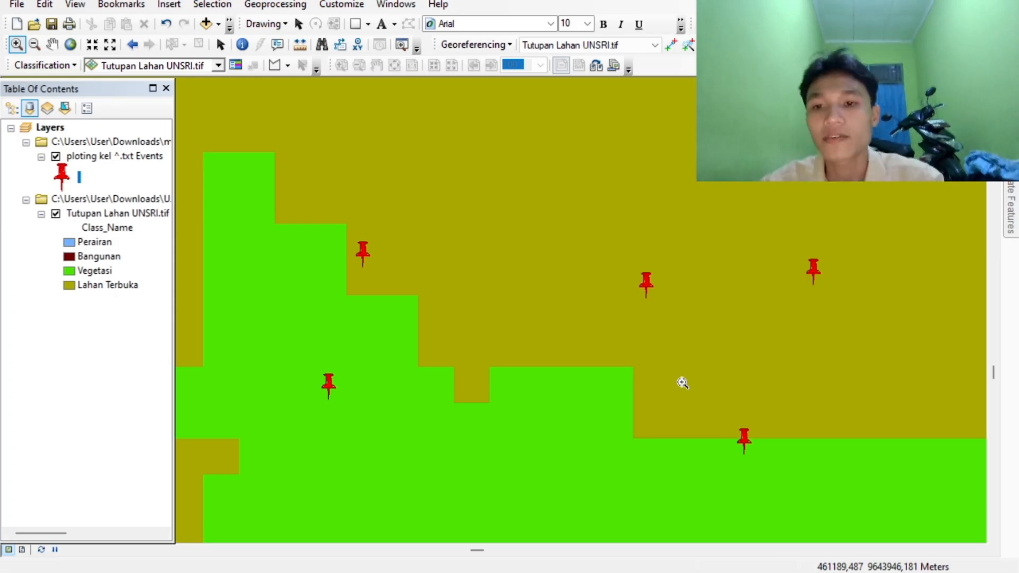
scroll(372, 261, down, 1)
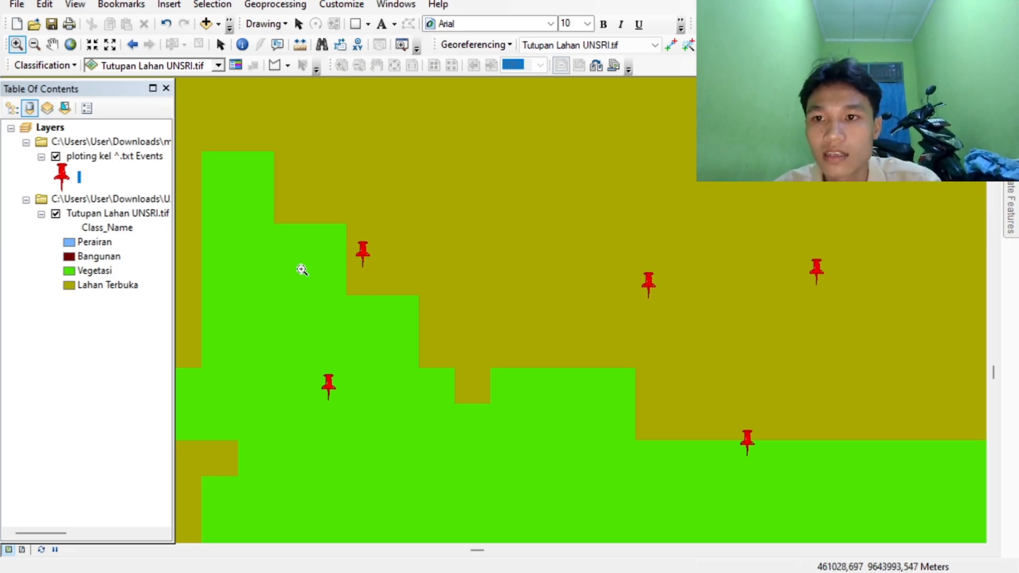
click(109, 155)
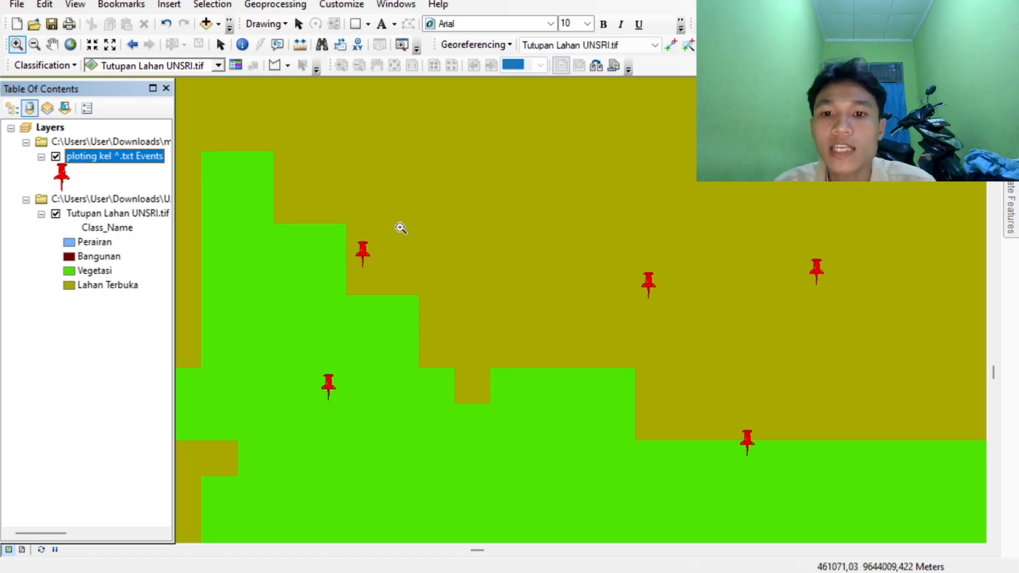
right_click(141, 155)
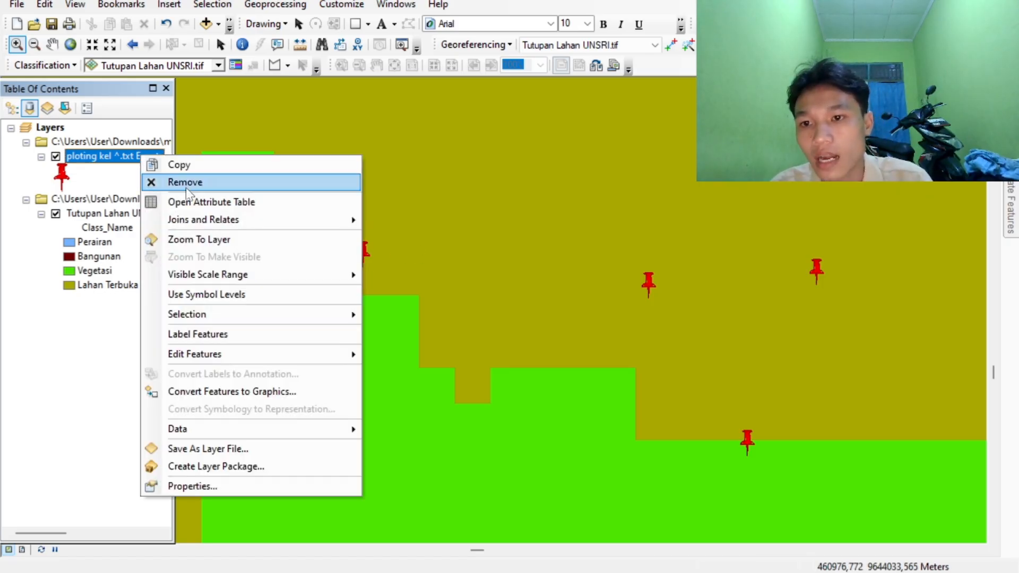
click(202, 204)
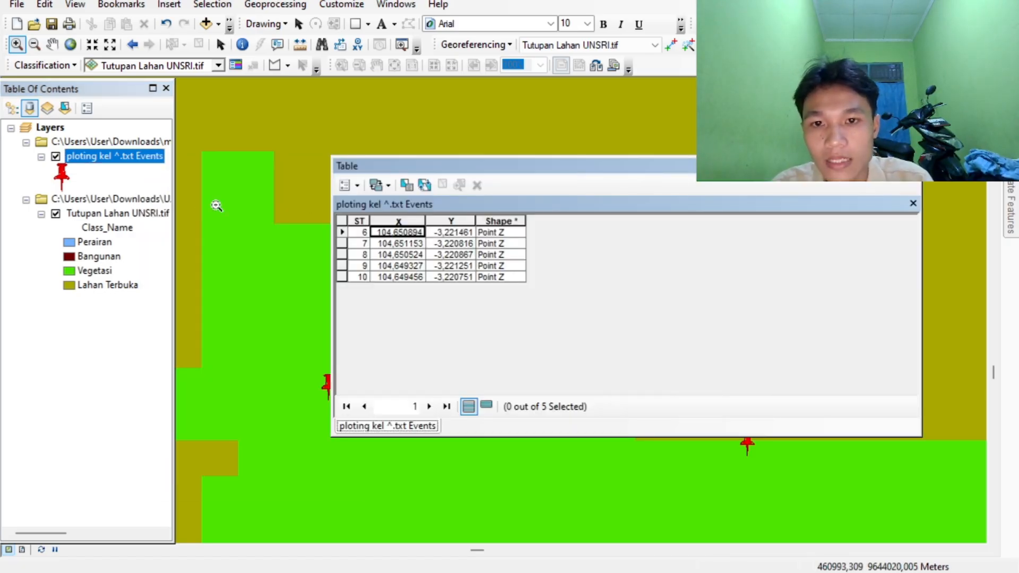
click(362, 219)
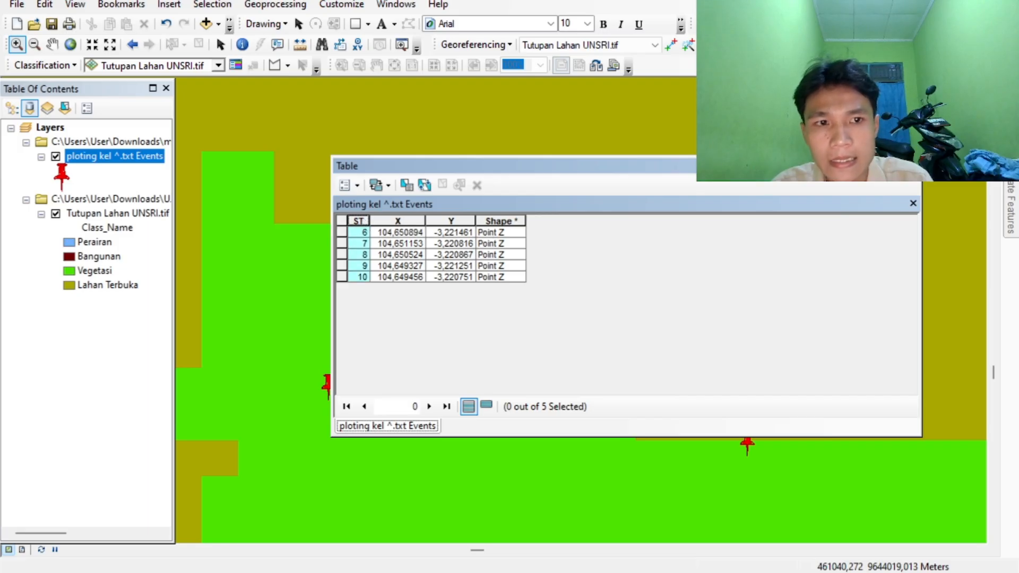
click(912, 203)
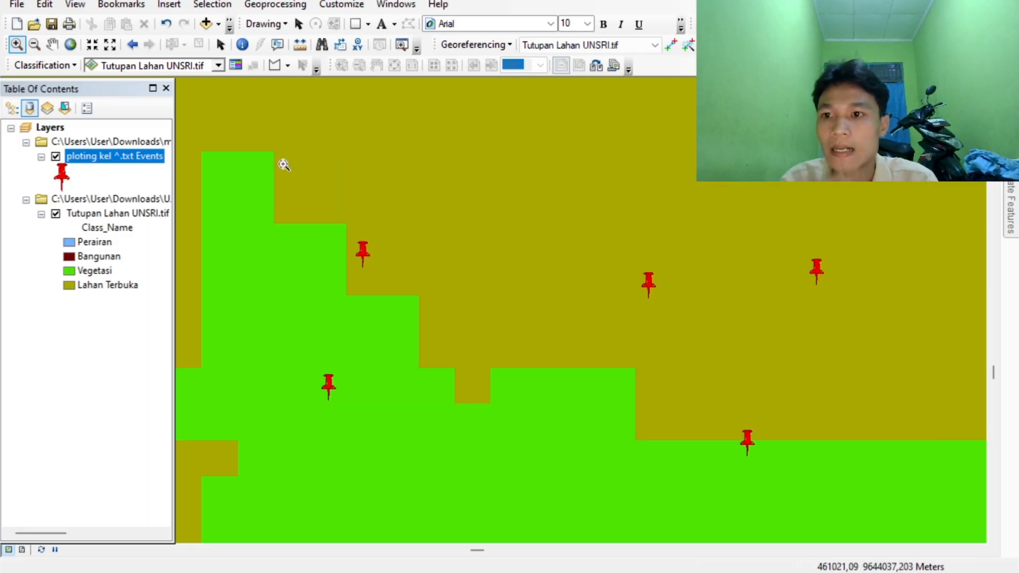
right_click(105, 157)
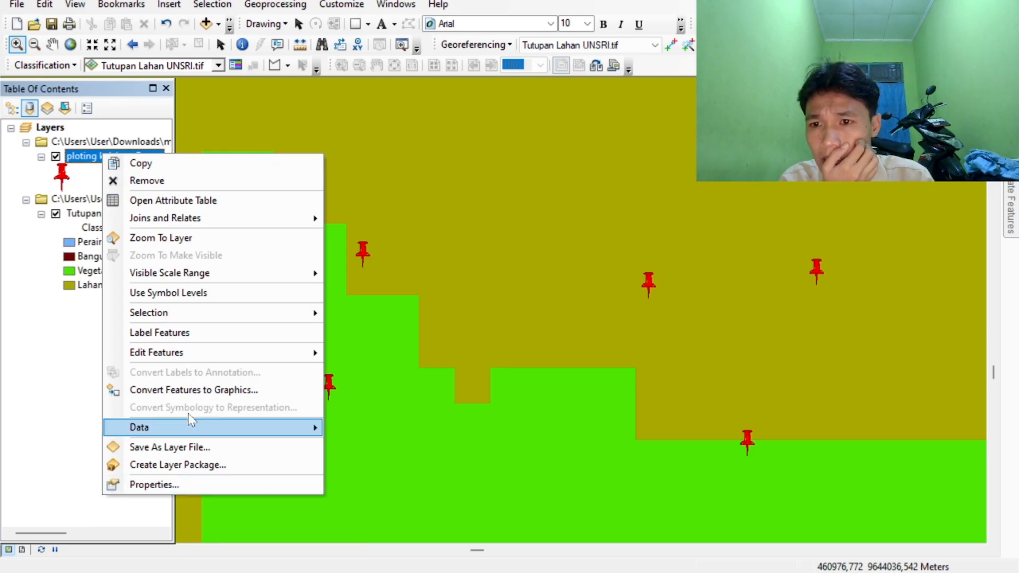
click(159, 335)
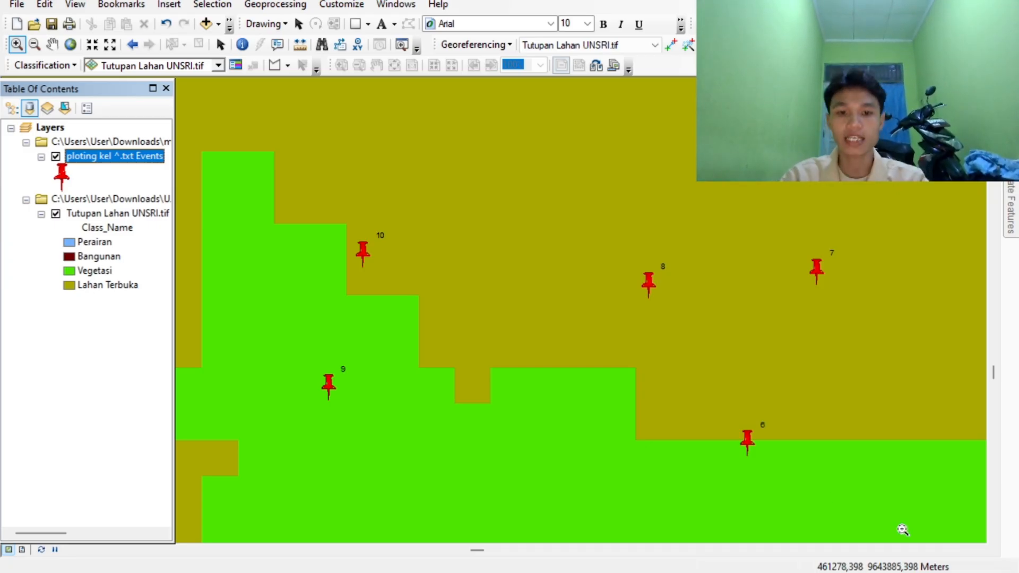
- Switch to Excel and close the Koordinat Unsri file, returning to the blank workbook
mouse_move(647, 572)
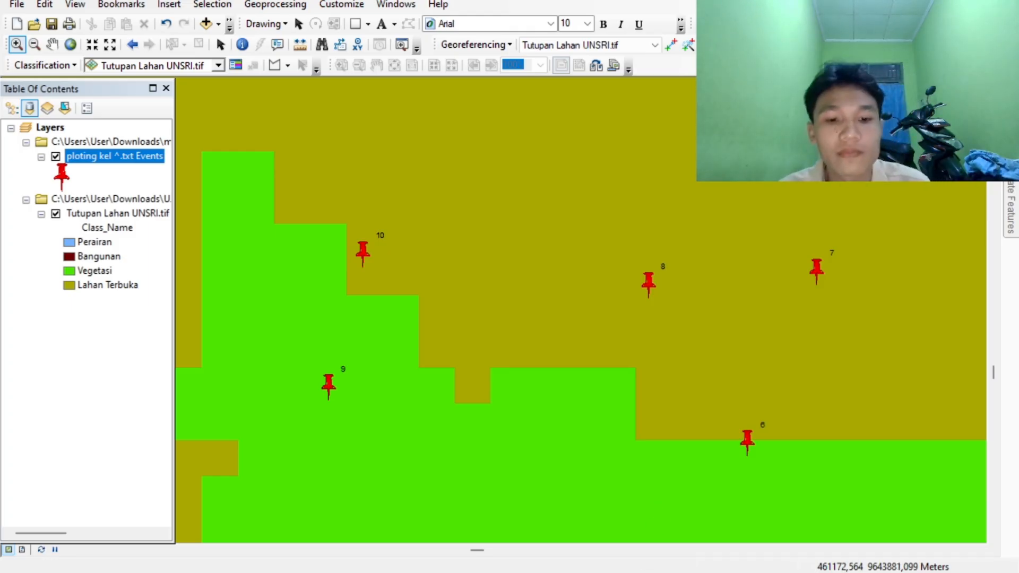
mouse_move(602, 549)
click(539, 523)
click(653, 465)
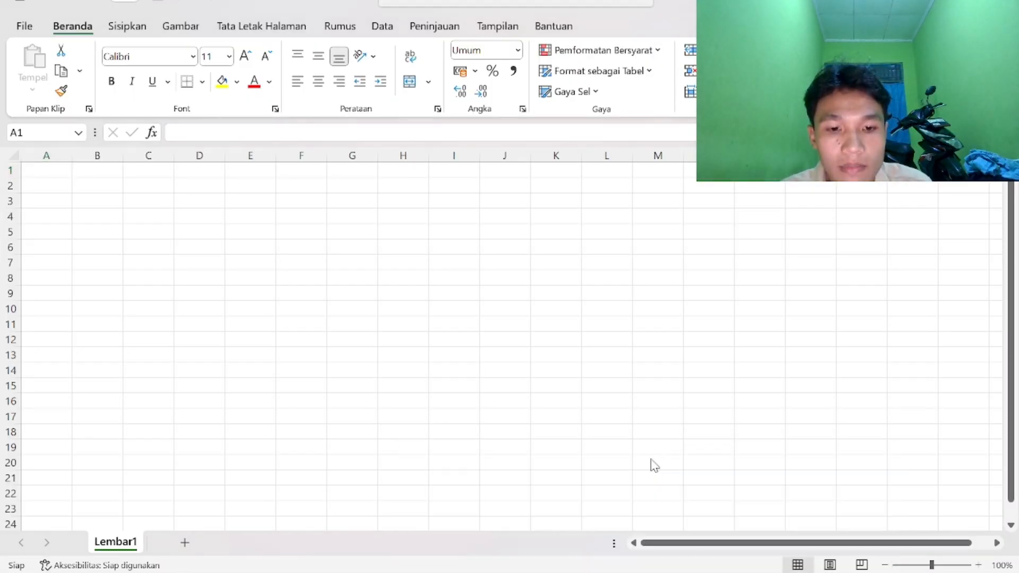
key(alt+Tab)
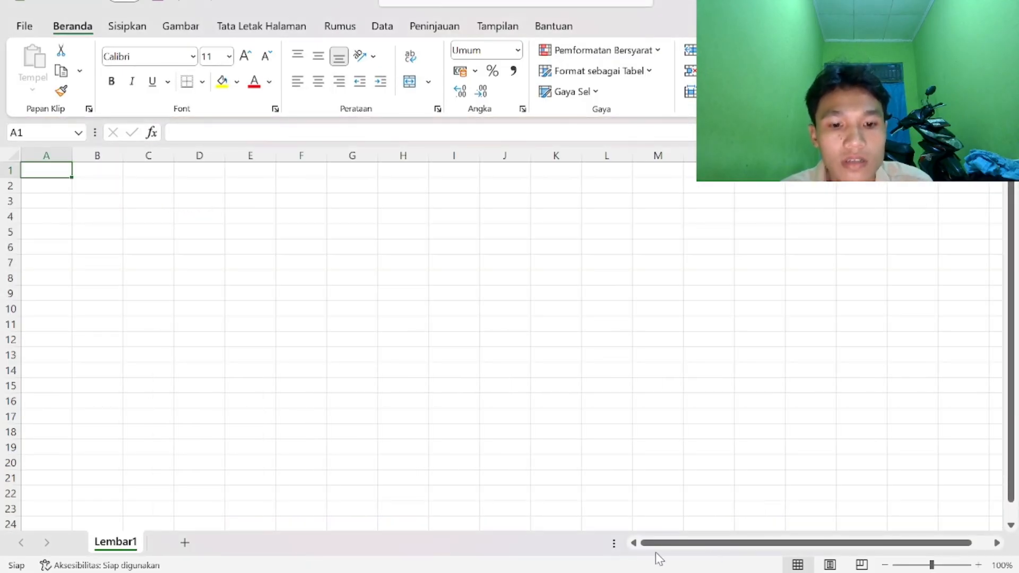
click(714, 522)
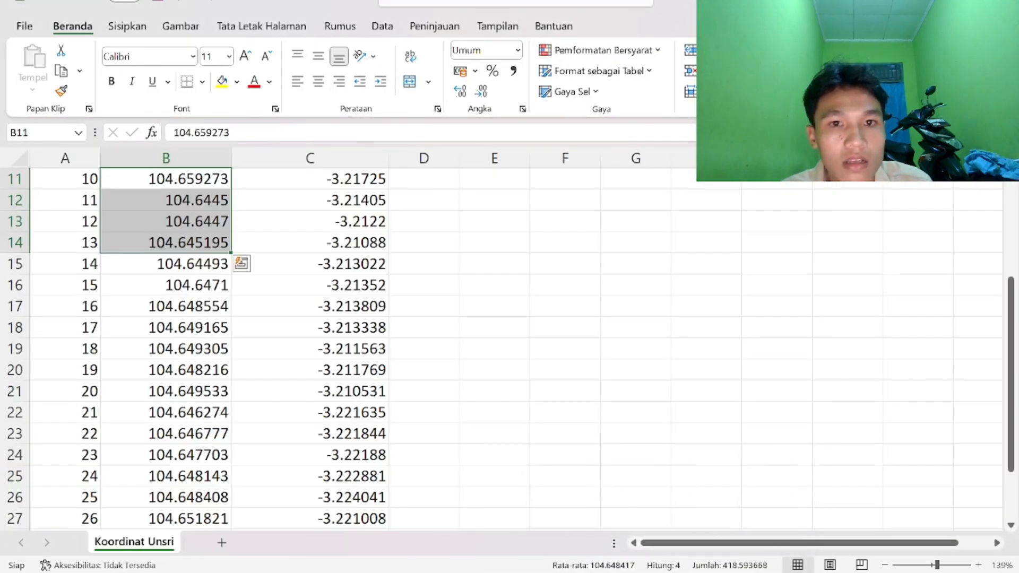
click(1004, 3)
click(530, 396)
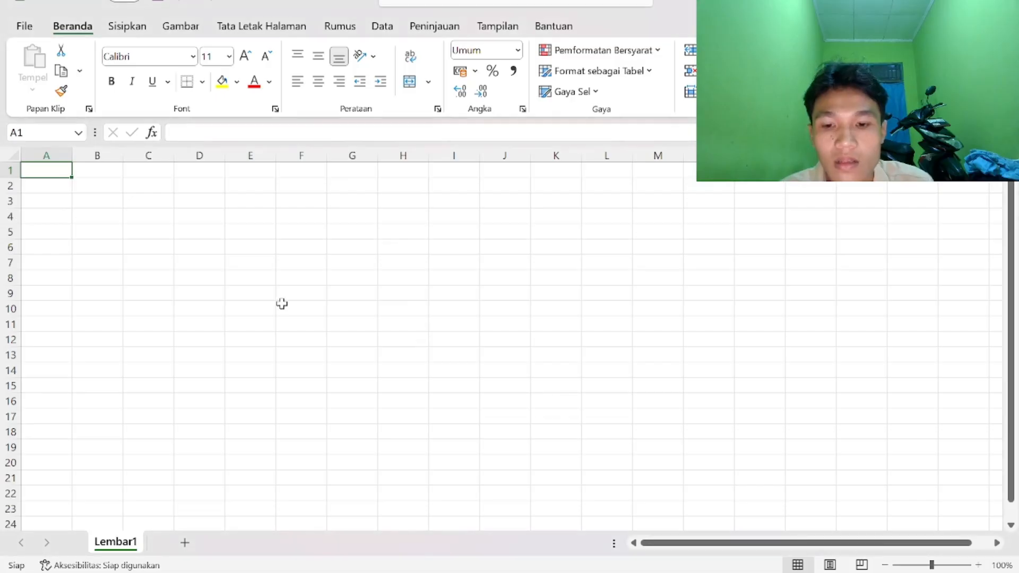
- Open the recent workbook Buku1 from the OneDrive Documents folder
click(24, 26)
scroll(295, 477, down, 3)
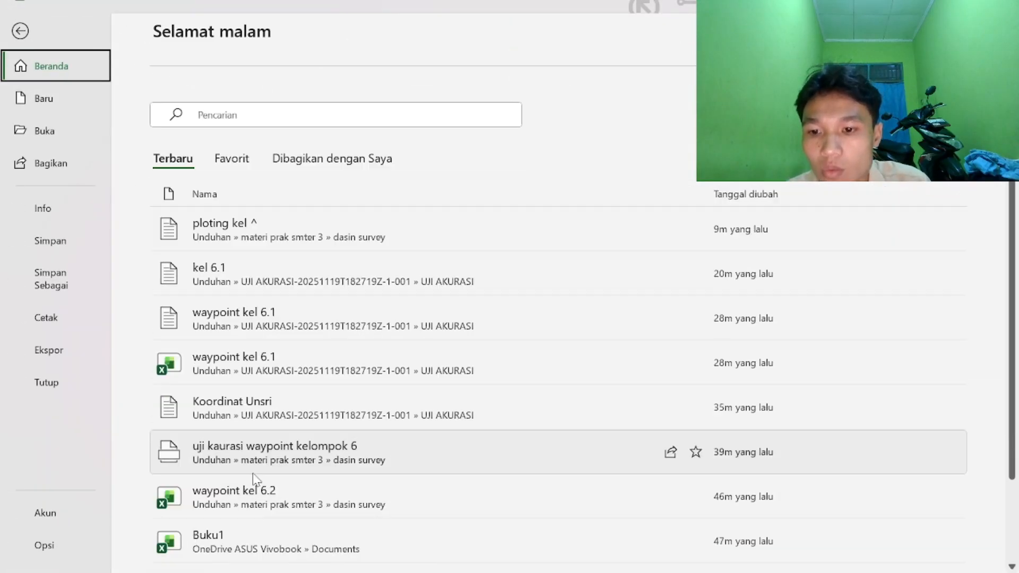
scroll(292, 492, down, 2)
click(292, 419)
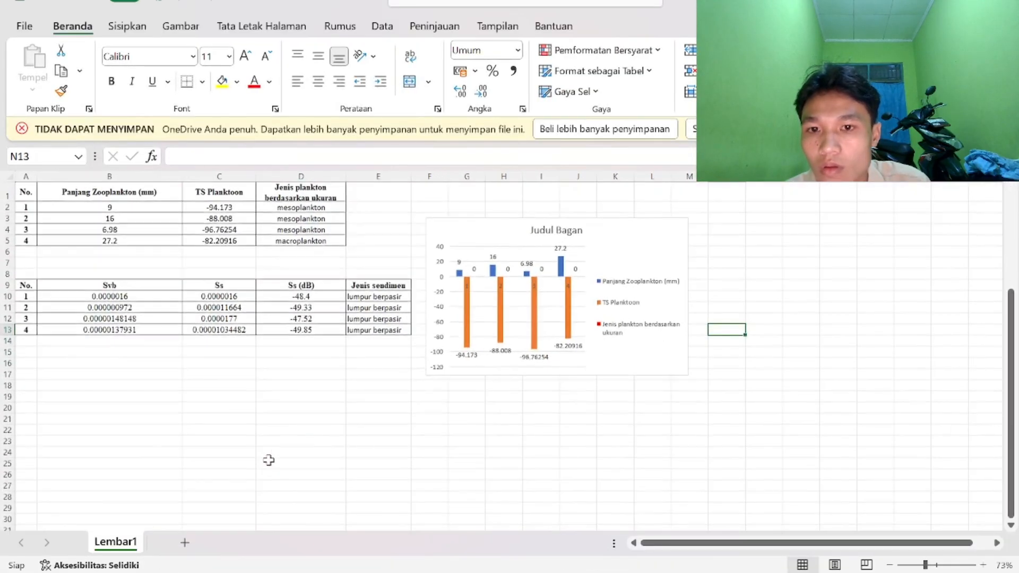
- Browse the full list of recent files and open the workbook holding the station classification table and the DATA LAPANGAN accuracy matrix
click(24, 26)
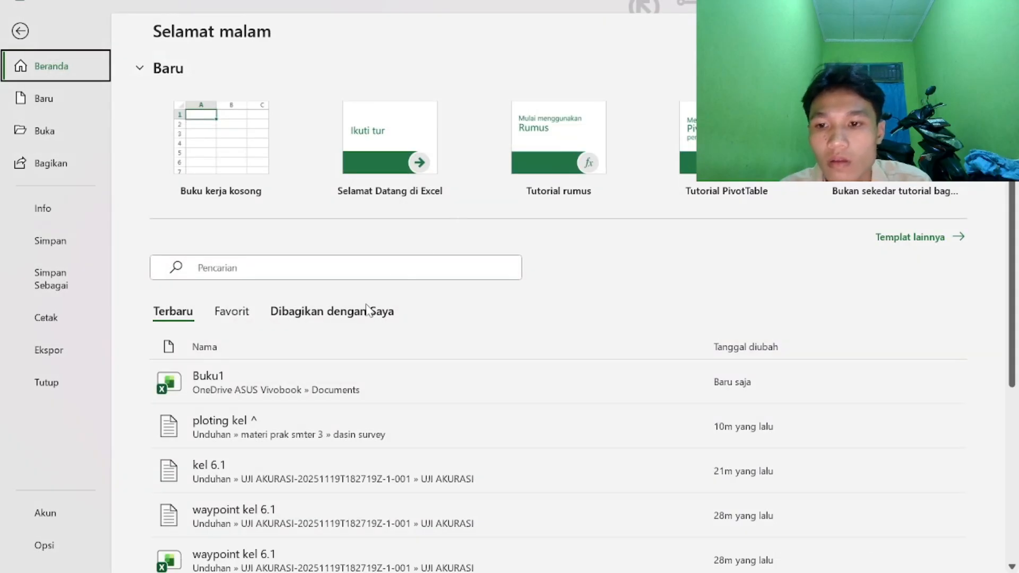
scroll(371, 310, down, 5)
click(897, 556)
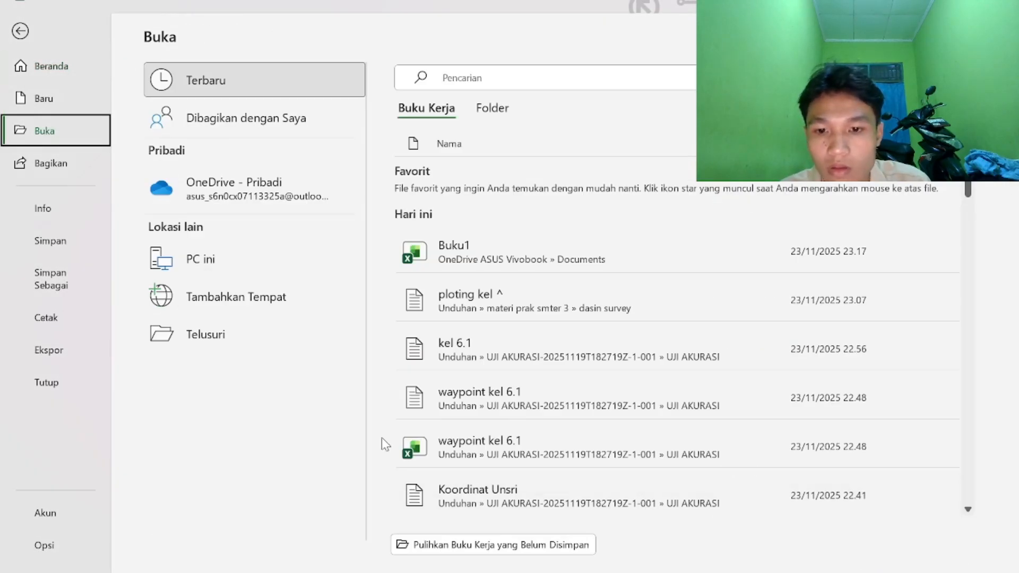
scroll(570, 450, down, 5)
scroll(570, 450, down, 4)
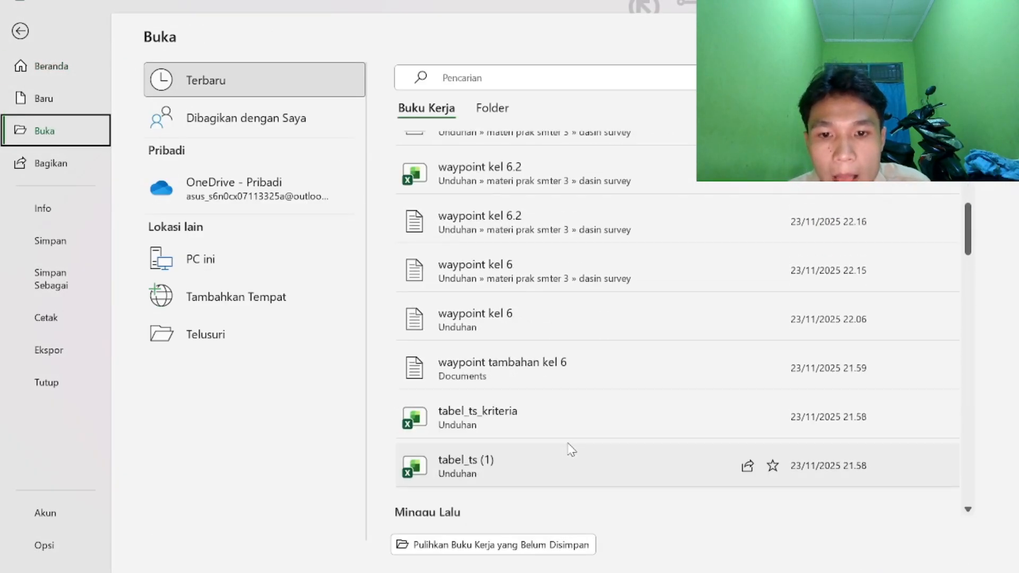
scroll(571, 450, down, 3)
click(554, 319)
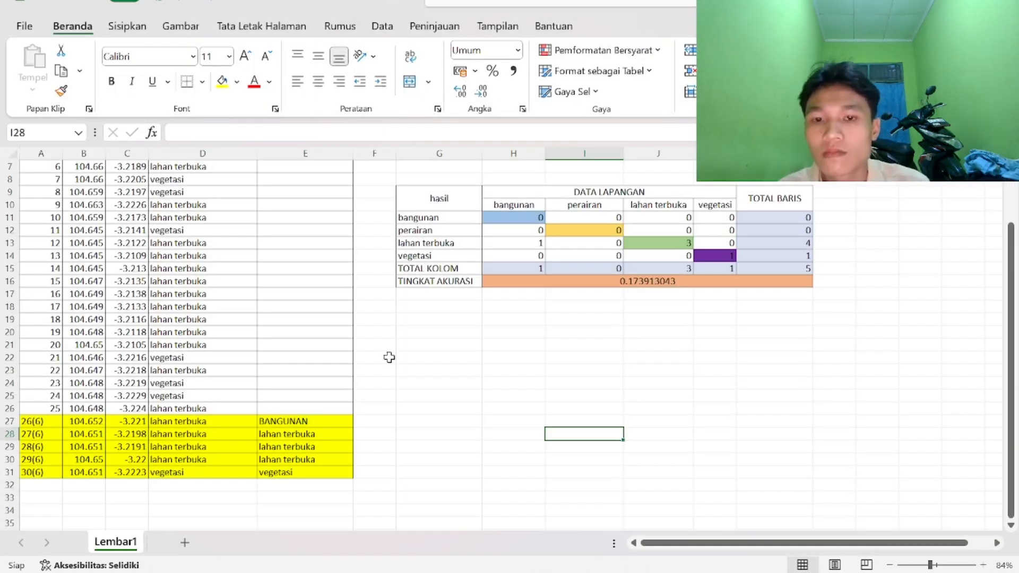
click(550, 387)
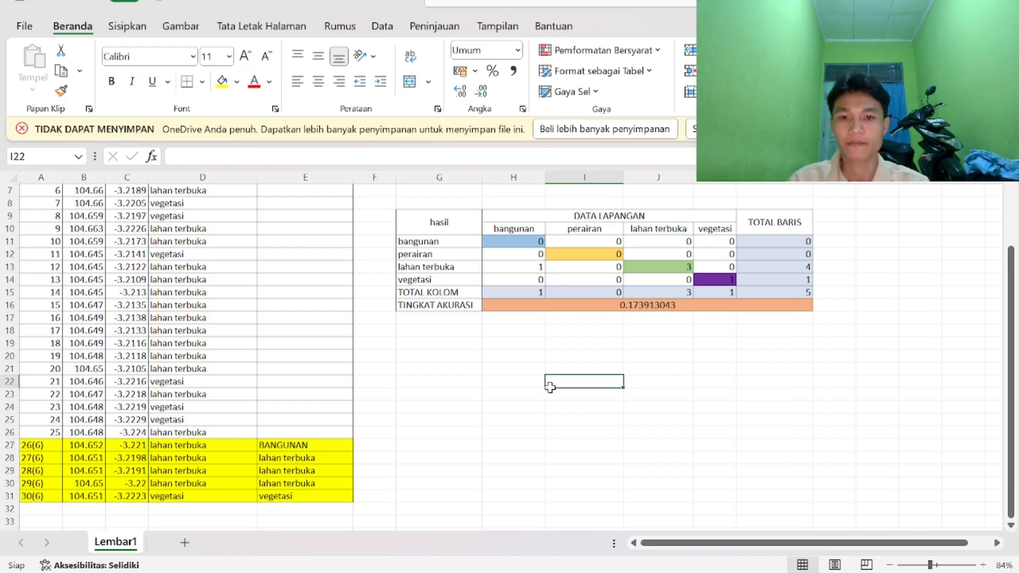
click(449, 355)
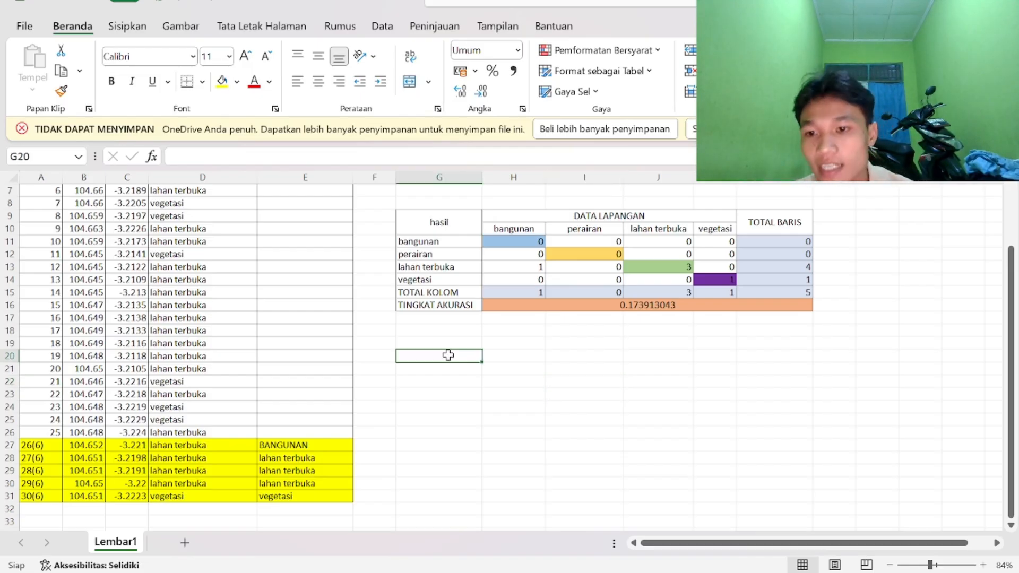
- Clear the station data in columns A to E from row 2 down through the yellow rows, keeping the header row
scroll(448, 355, up, 2)
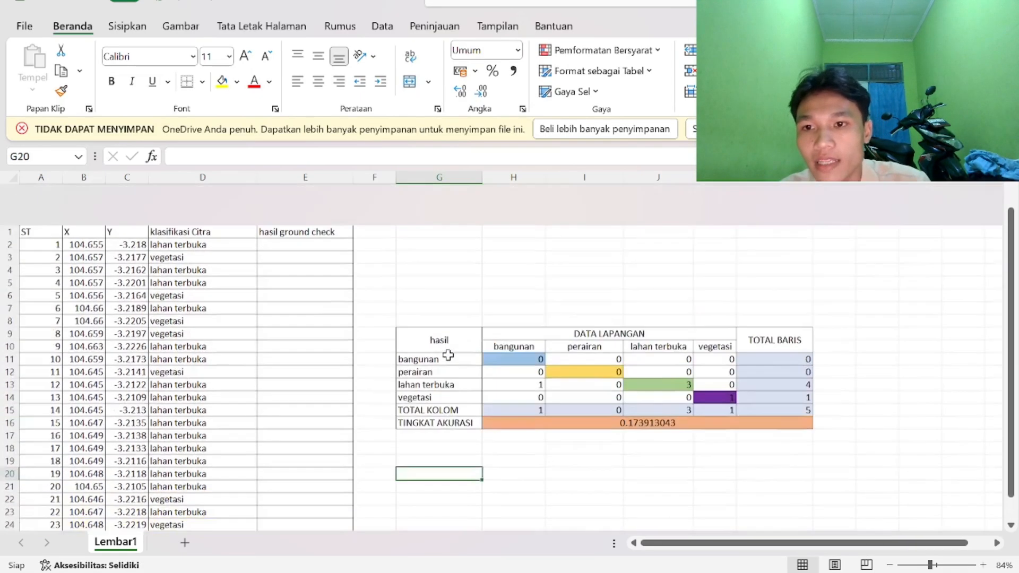
drag(55, 206, 285, 512)
scroll(285, 512, up, 2)
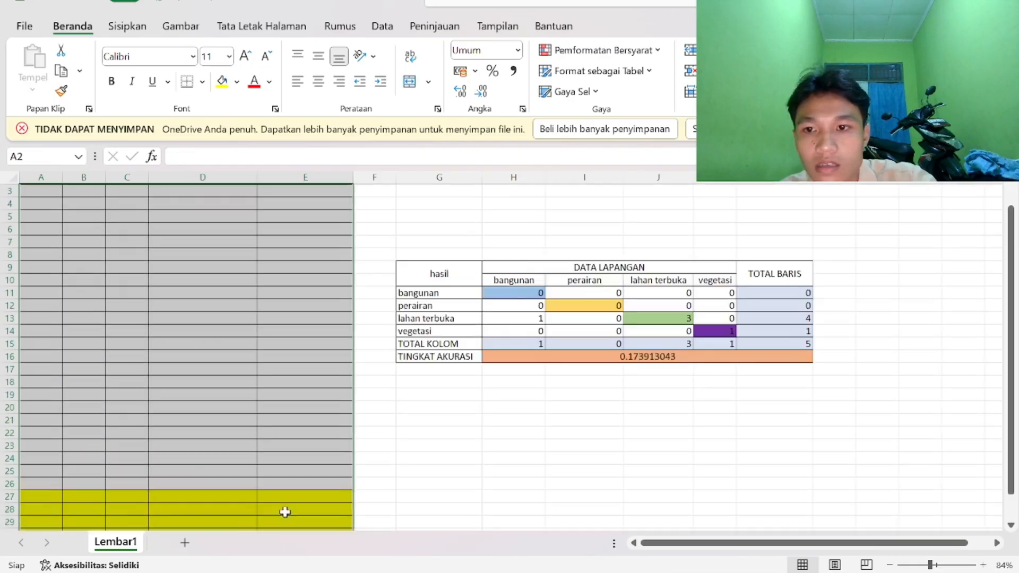
click(553, 433)
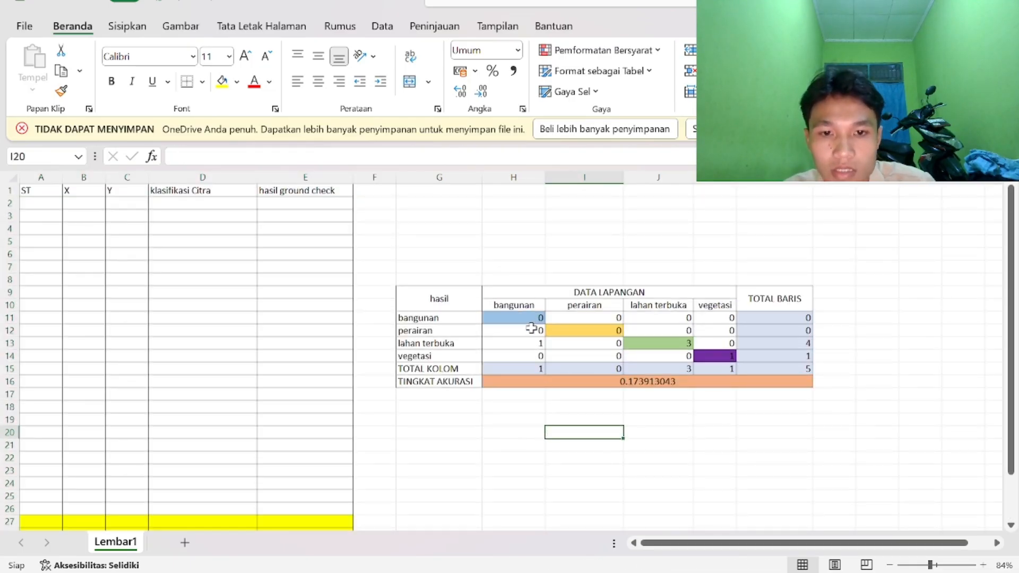
- Clear the matching lahan terbuka and vegetasi counts in J13 and K14, plus the vegetasi column total in K15
click(662, 345)
key(Delete)
click(711, 366)
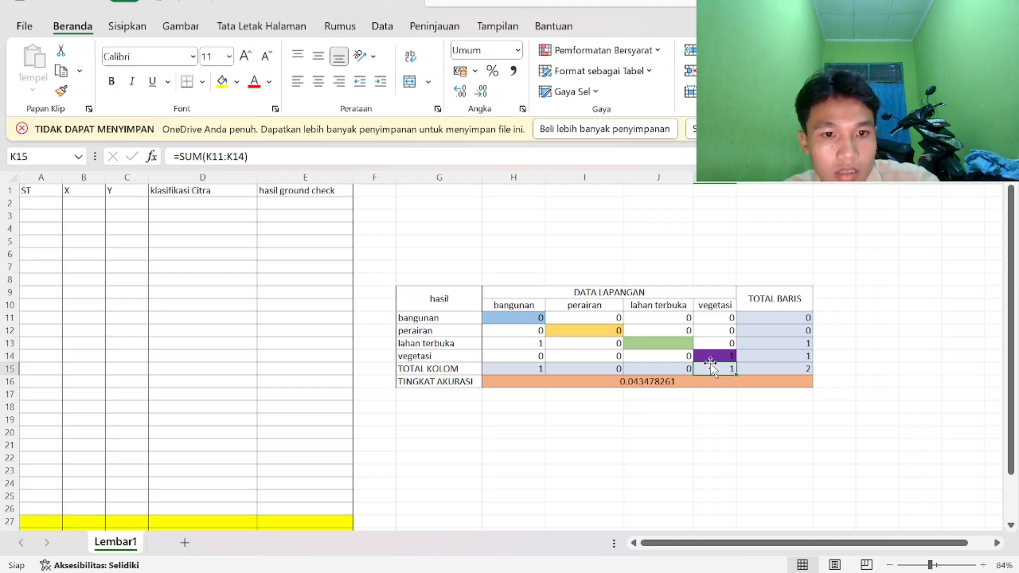
click(722, 356)
key(Delete)
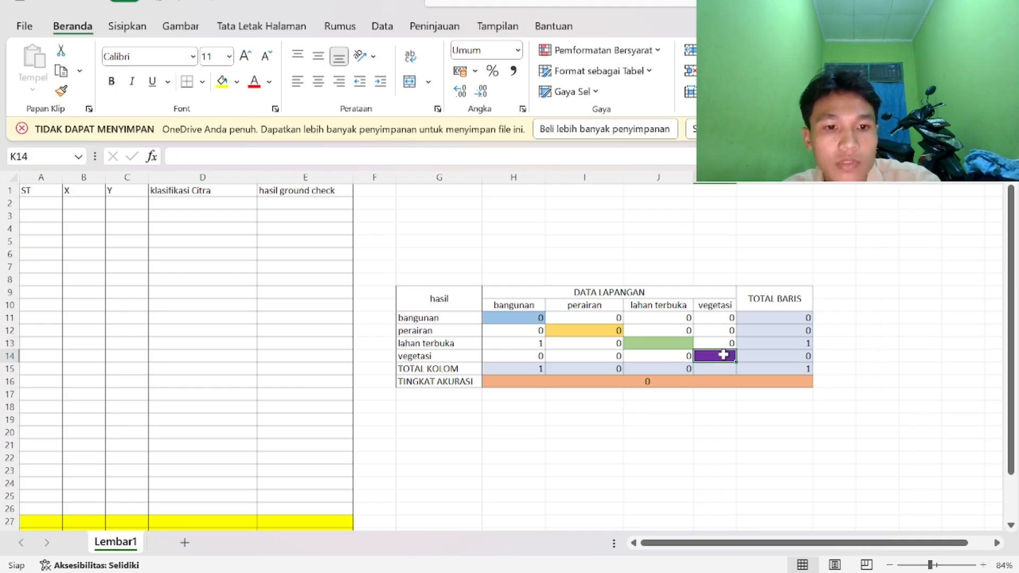
- Clear the grand total in L15 and the lahan terbuka row total in L13 of the accuracy matrix
click(791, 374)
key(Delete)
click(790, 344)
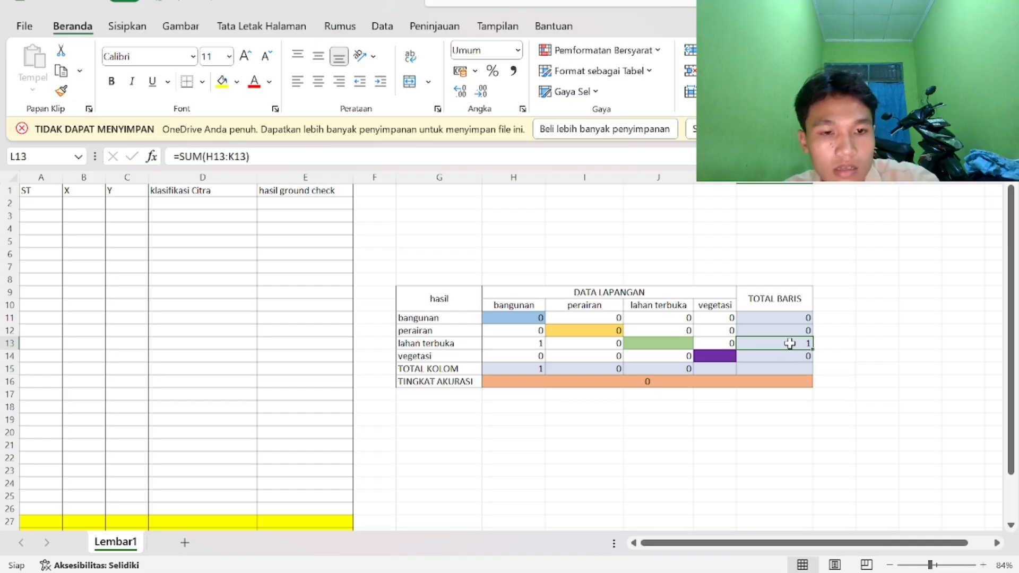
key(Delete)
- Replace the bangunan column total formula in H15 with 0
click(540, 369)
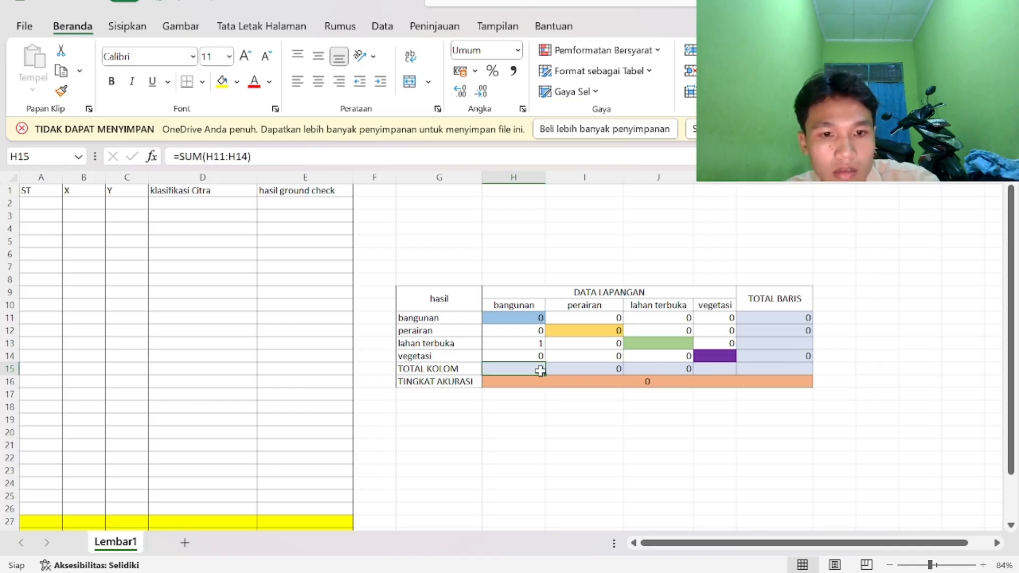
key(Delete)
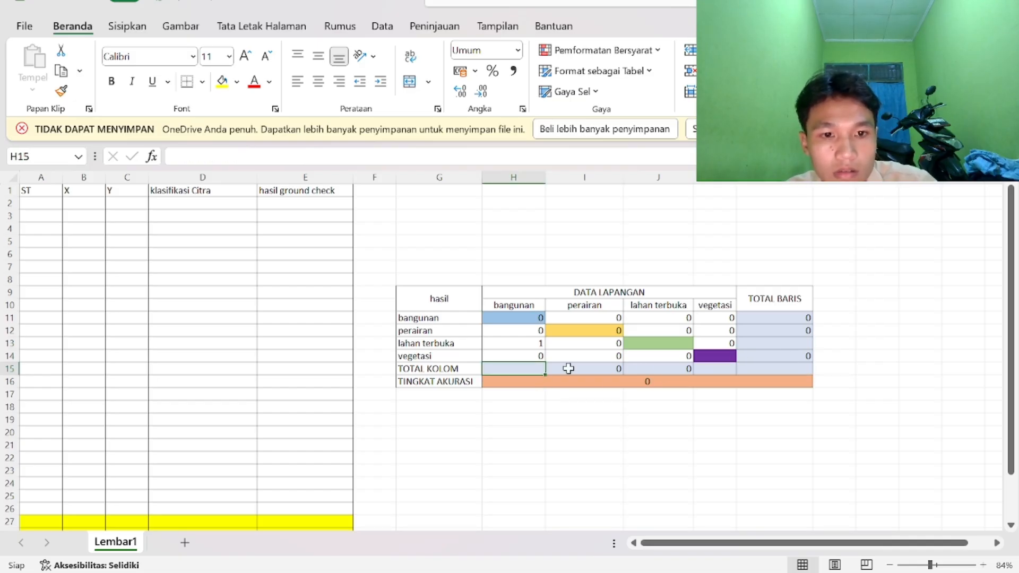
text(0)
- Set the vegetasi diagonal cell K14 of the accuracy matrix to 0
click(722, 365)
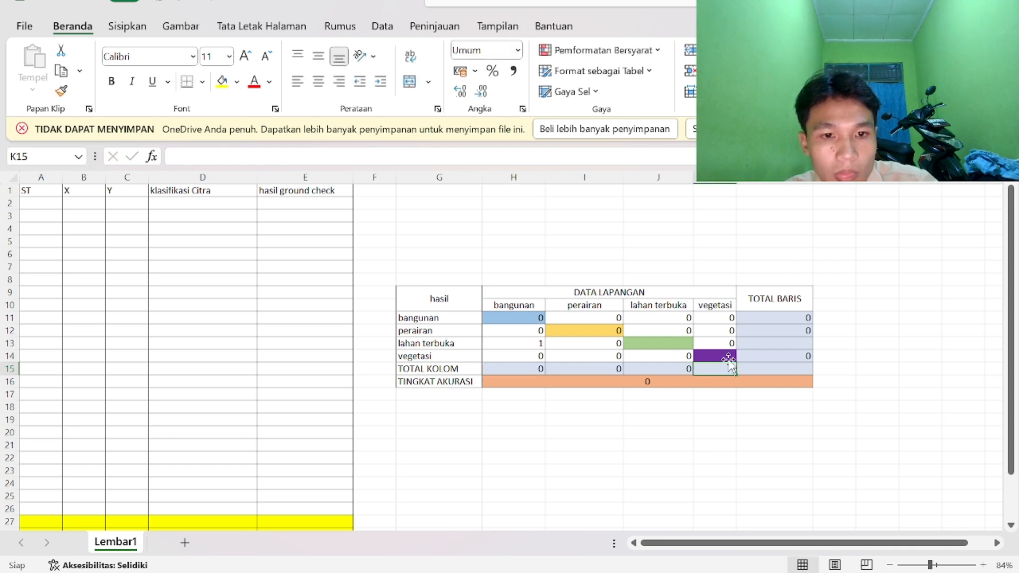
click(728, 353)
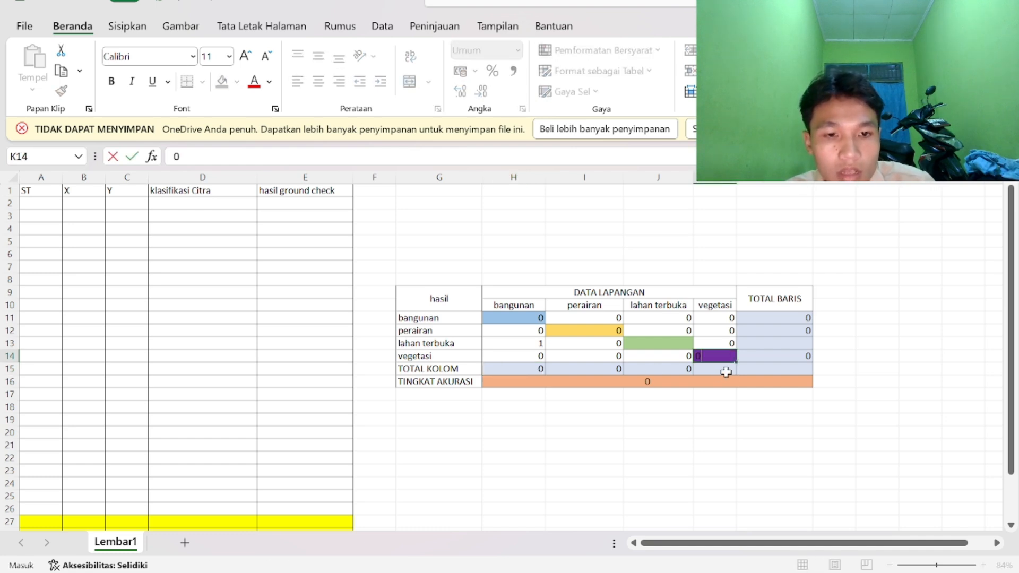
click(723, 371)
- Clear the lahan terbuka, perairan and bangunan column totals in J15, I15 and H15, plus the TINGKAT AKURASI cell H16
click(682, 369)
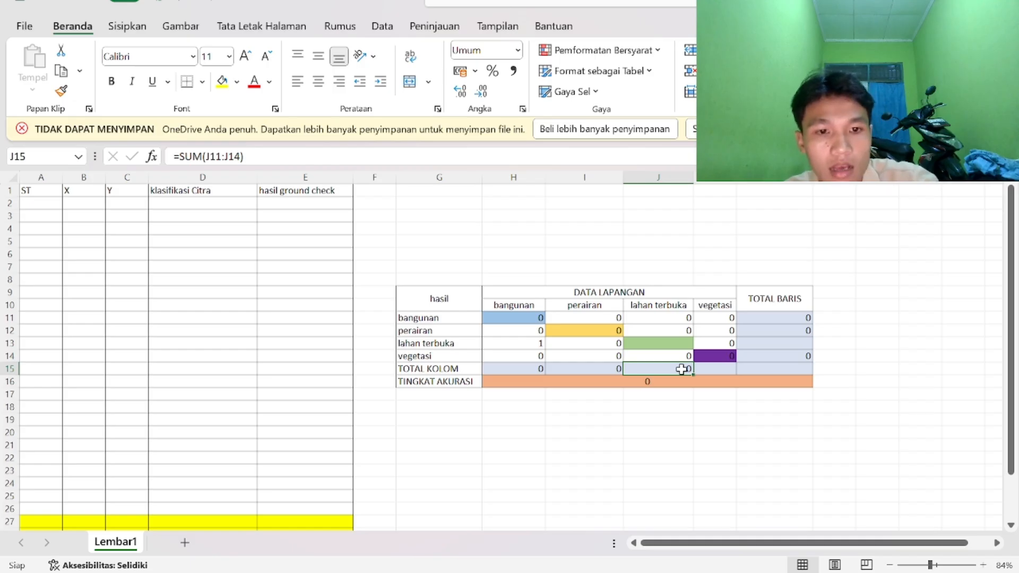
key(Delete)
click(597, 367)
key(Delete)
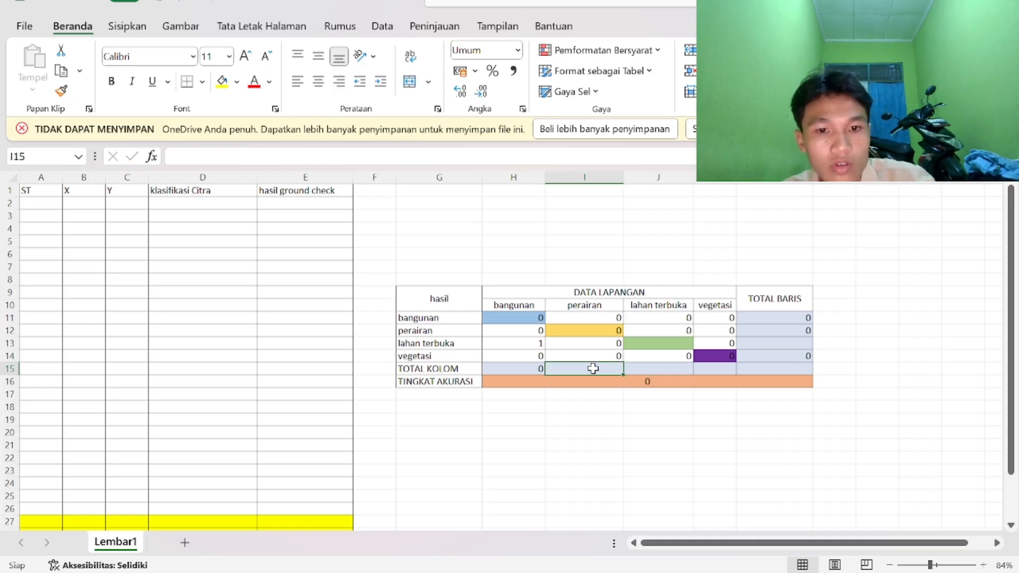
click(535, 366)
key(Delete)
click(647, 383)
key(Delete)
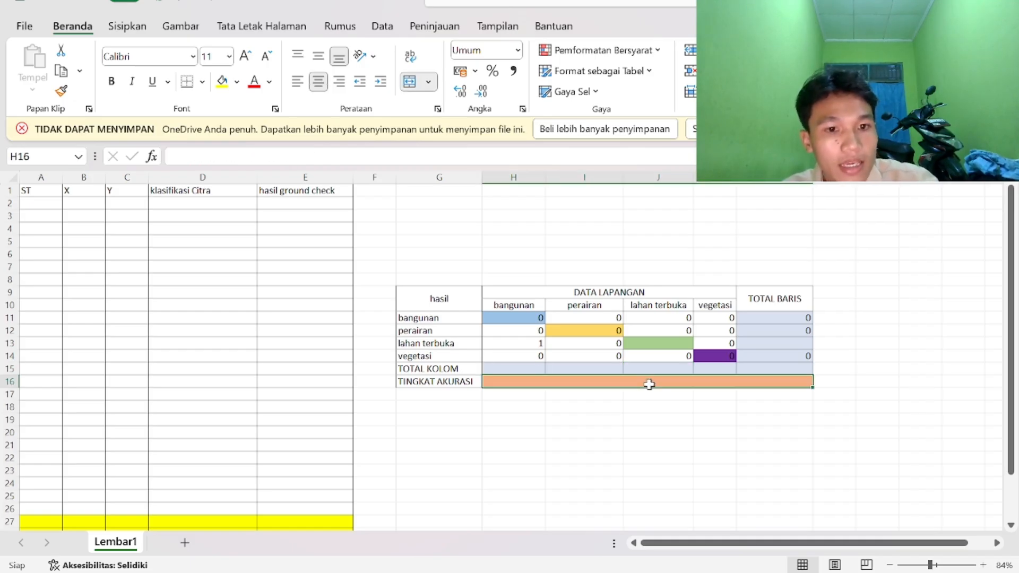
- Clear the vegetasi, bangunan and perairan row totals in L14, L11 and L12 of the accuracy matrix
click(803, 353)
key(Delete)
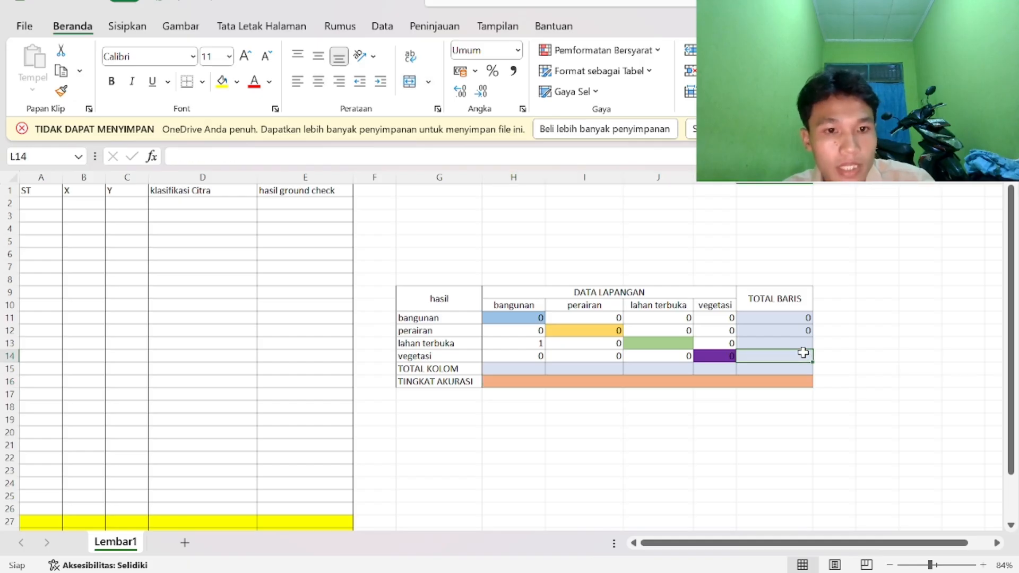
click(801, 319)
key(Delete)
click(807, 330)
key(Delete)
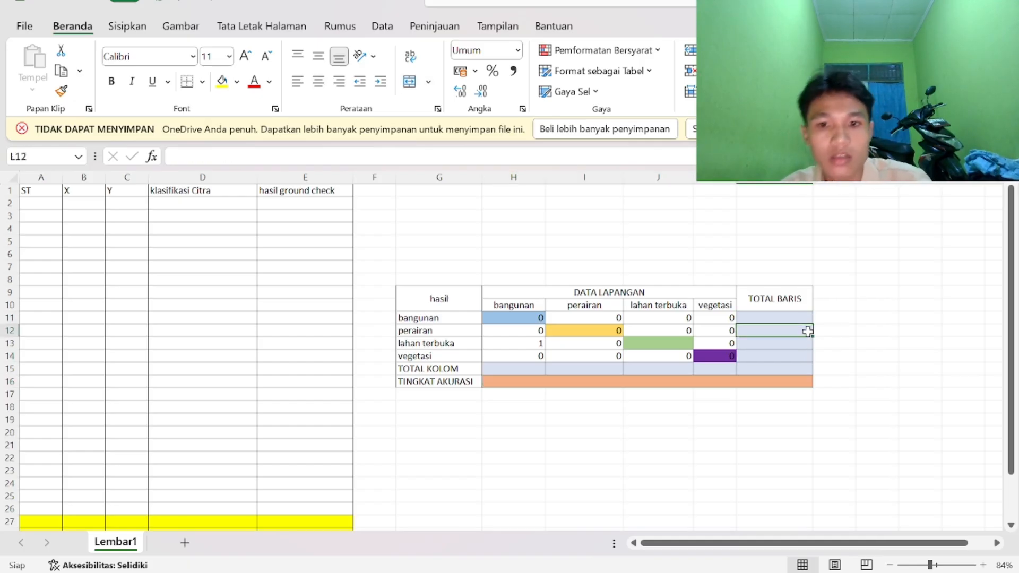
click(685, 421)
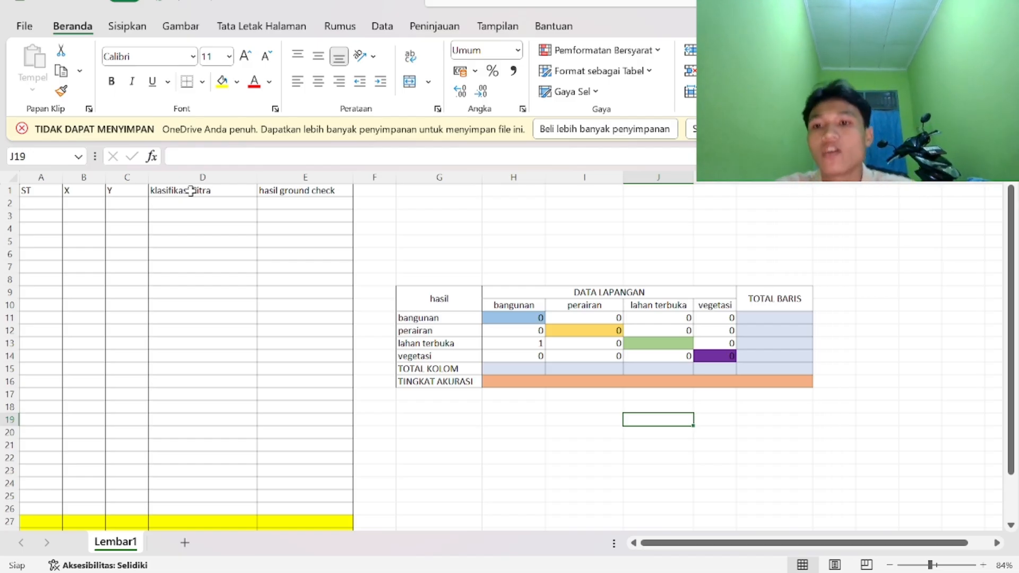
- Switch to the blank workbook and open the text file ploting kel ^.txt, importing it as delimited data with the default settings
click(46, 205)
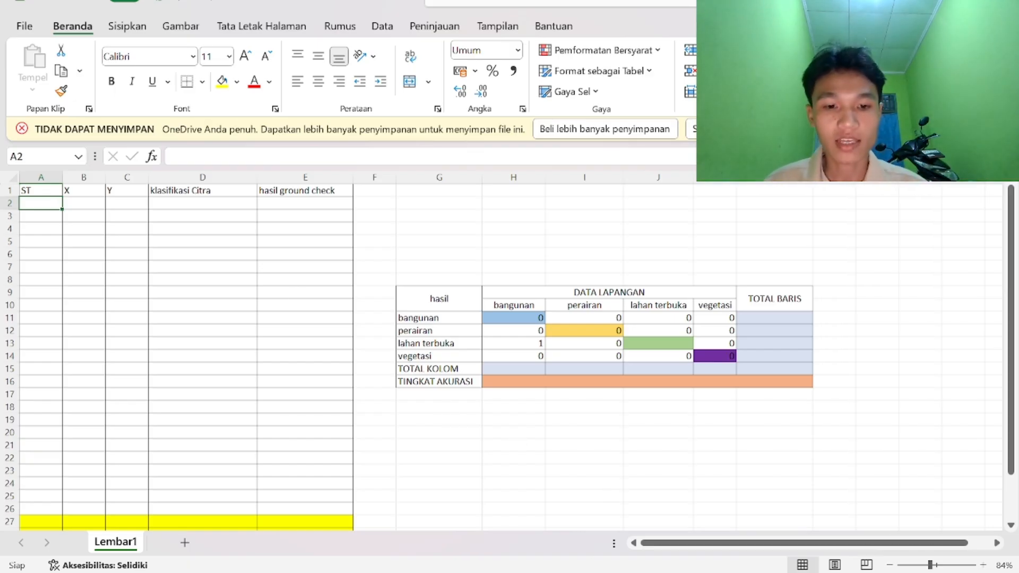
click(598, 535)
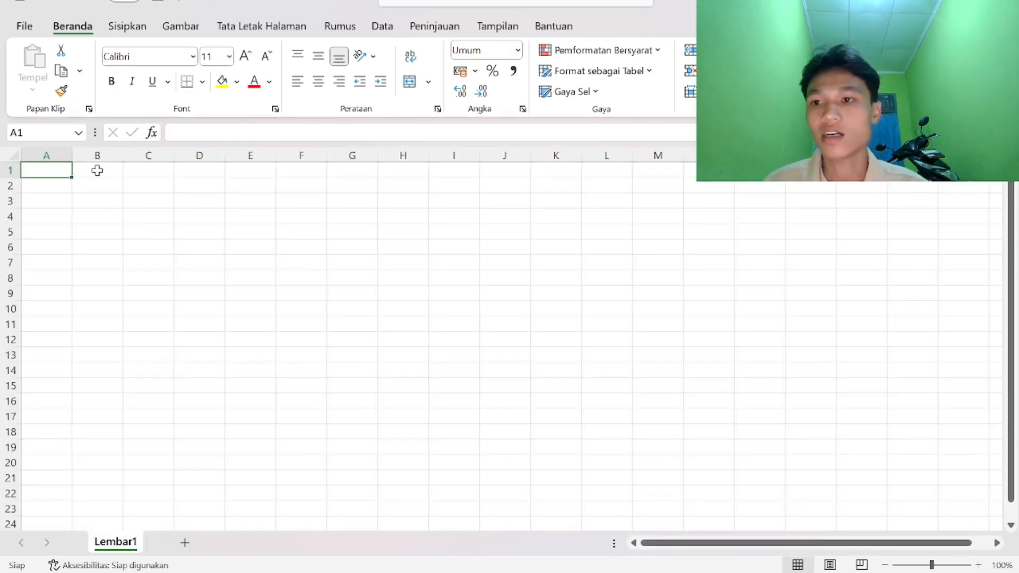
click(24, 26)
click(264, 473)
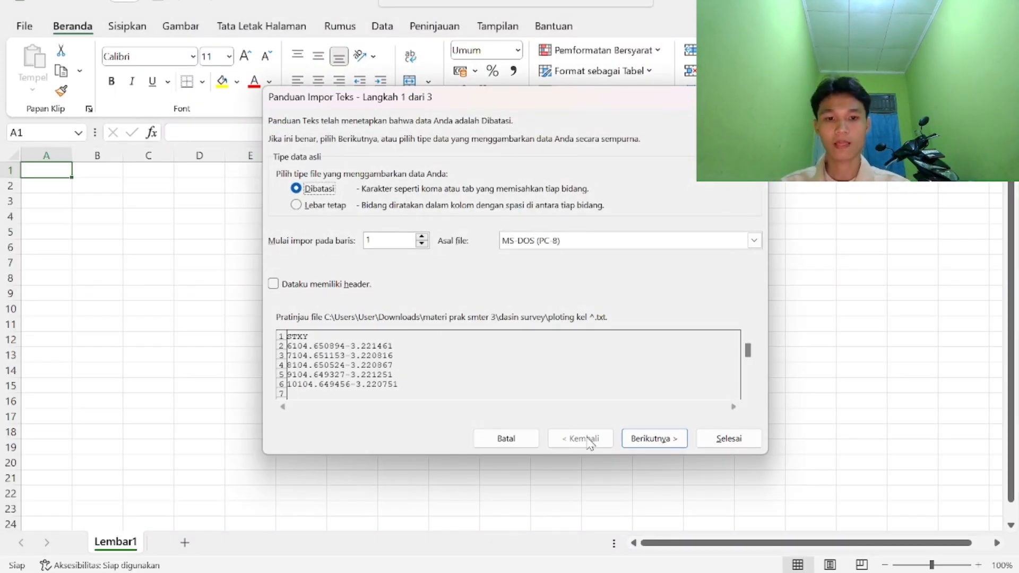
click(725, 438)
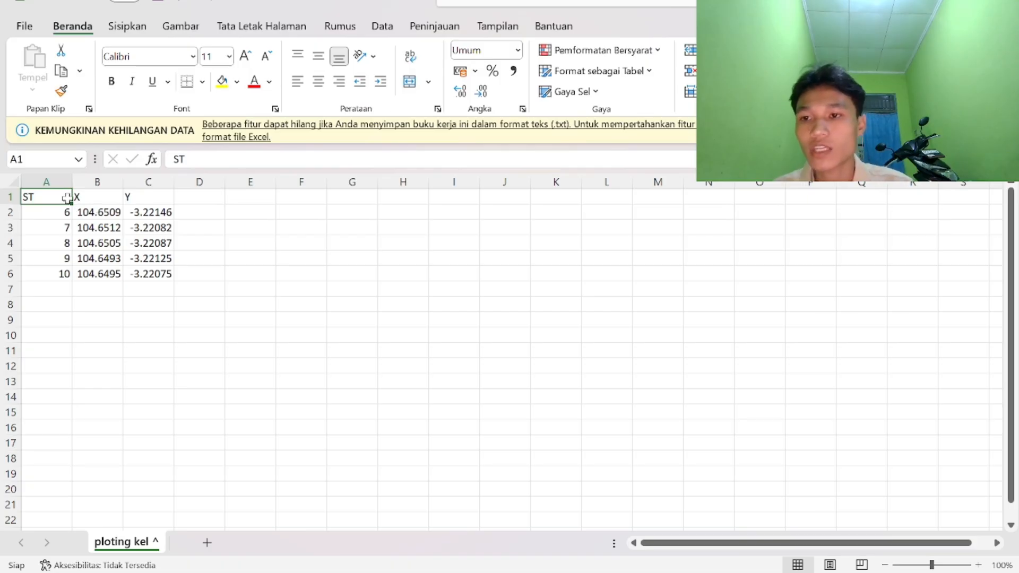
- Copy the ST, X and Y values for stations 6 to 10 from ploting kel ^ into A2:C6 of the uji akurasi prak workbook
drag(66, 198, 171, 282)
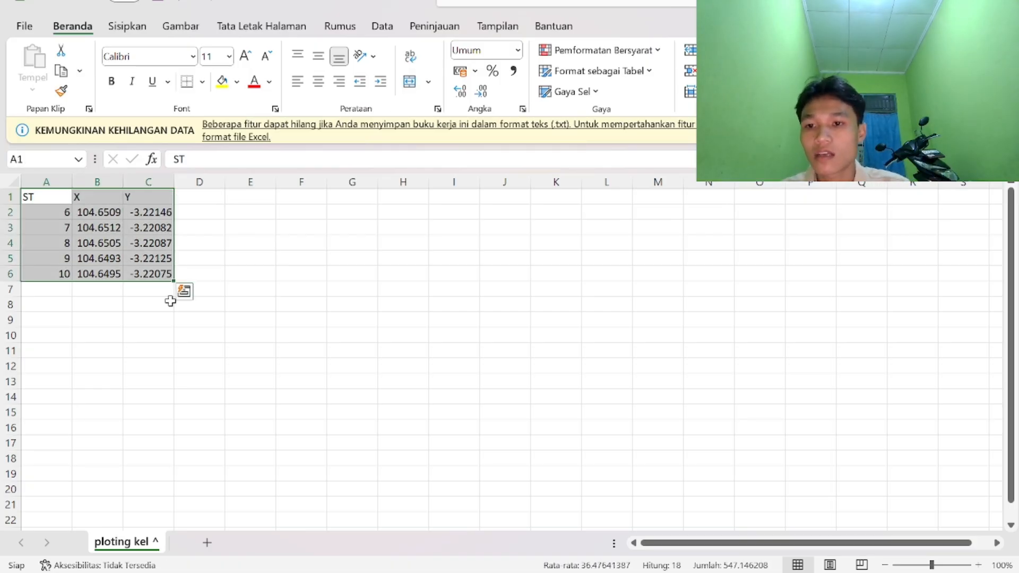
click(160, 304)
drag(57, 212, 149, 276)
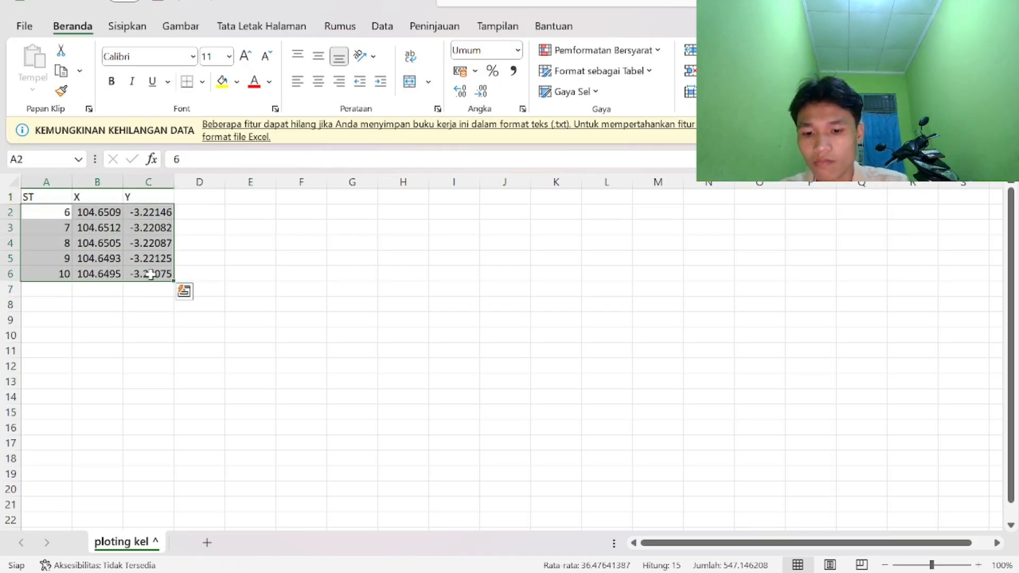
key(ctrl+c)
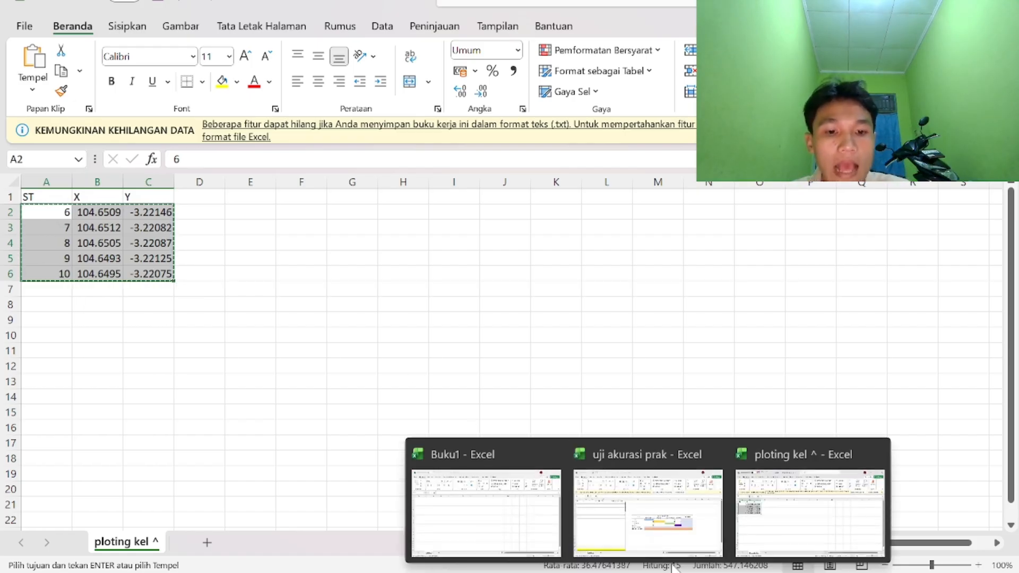
click(648, 500)
drag(31, 203, 120, 253)
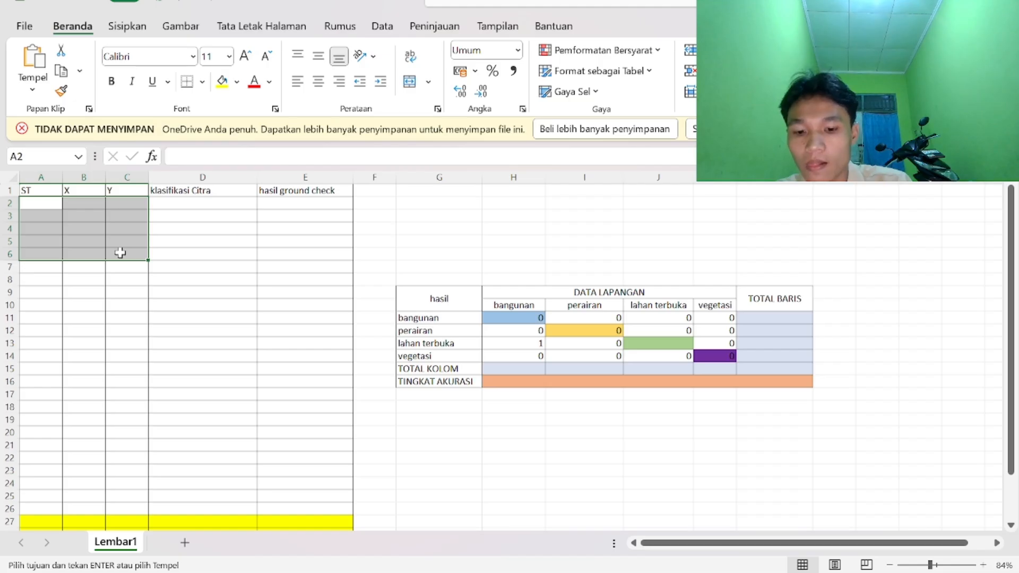
key(ctrl+v)
click(204, 251)
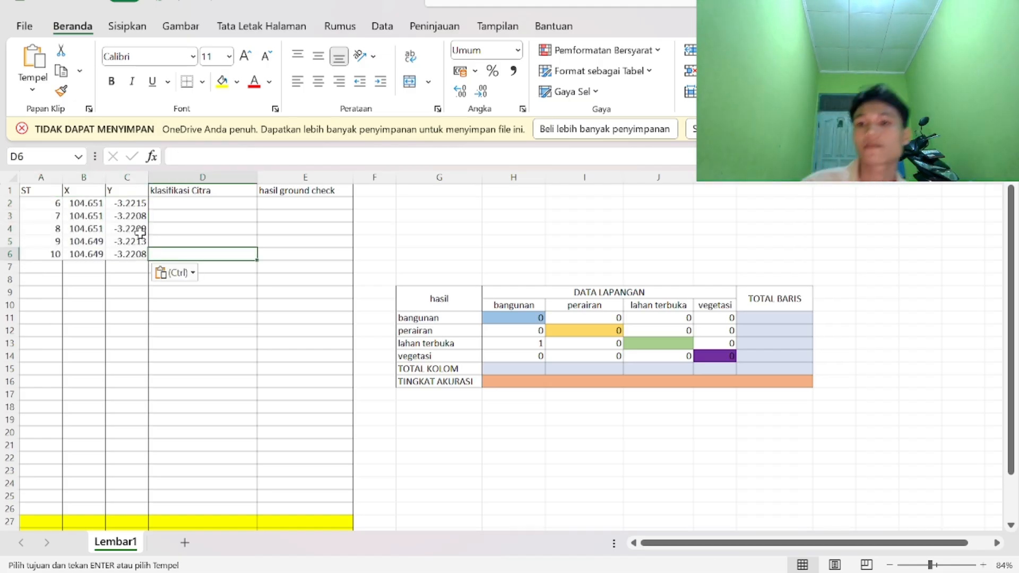
- Check station 6 on the ArcMap land-cover map and enter vegetasi as its klasifikasi Citra in D2 of the Excel workbook
click(191, 218)
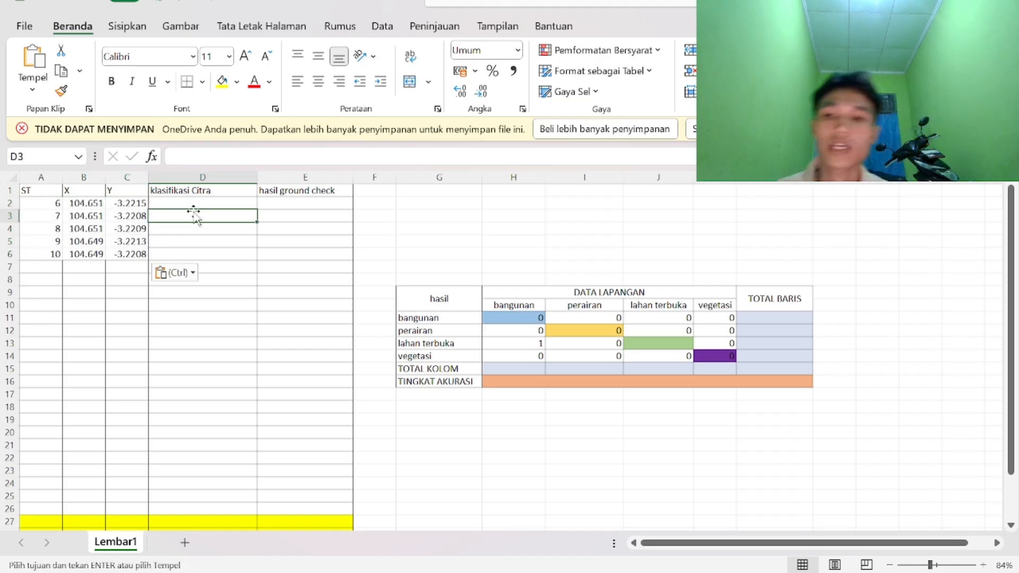
click(201, 203)
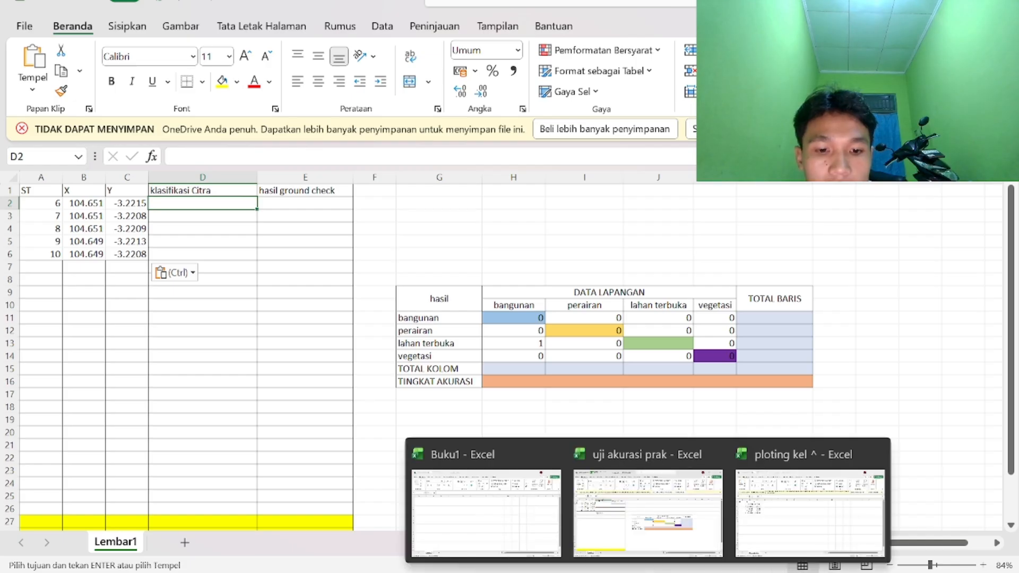
key(alt+Tab)
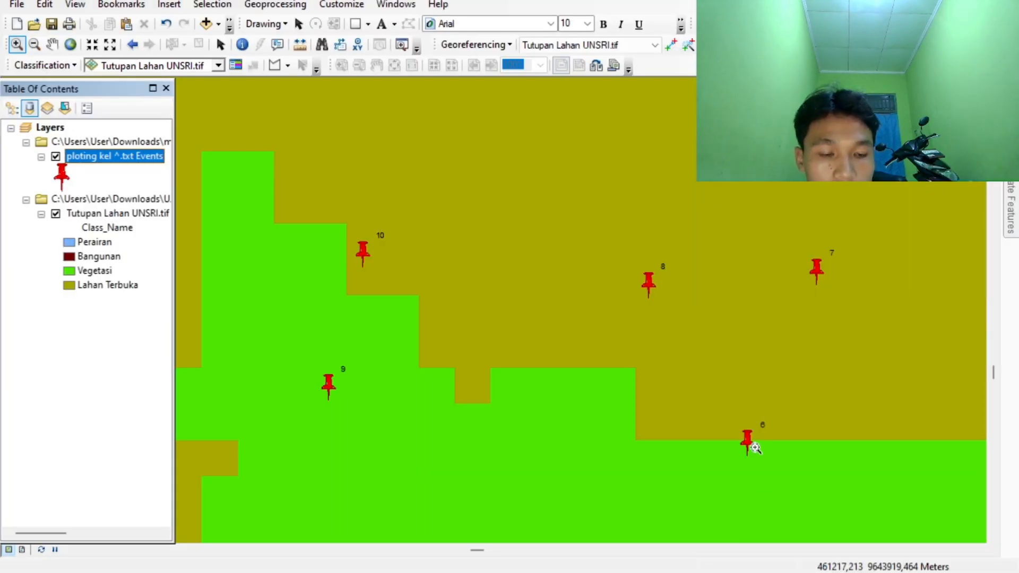
click(692, 512)
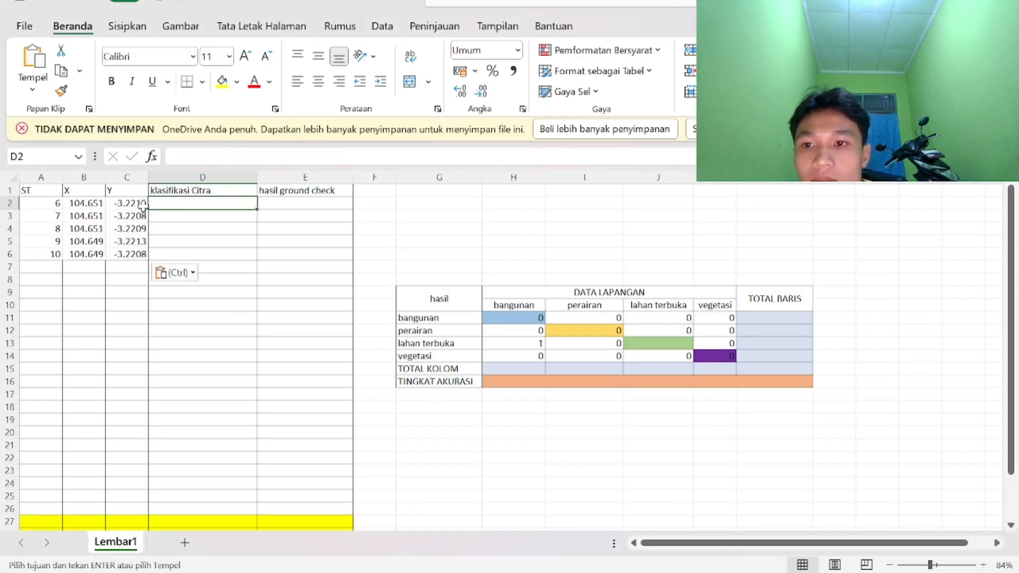
text(vge)
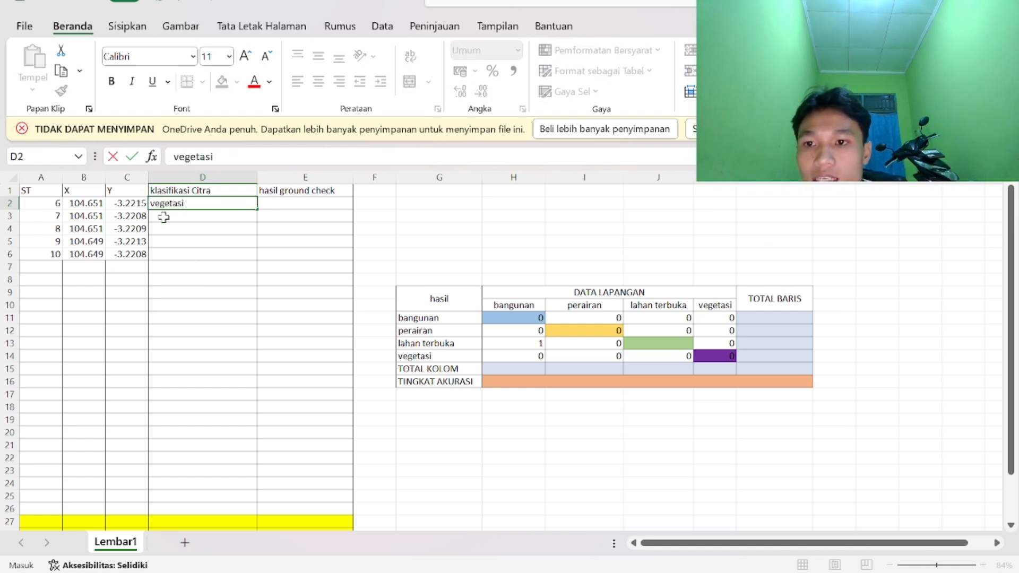
click(164, 217)
- Check the remaining stations on the ArcMap map and enter lahan terbuka in D3, D4 and D6 for stations 7, 8 and 10 in Excel
key(alt+Tab)
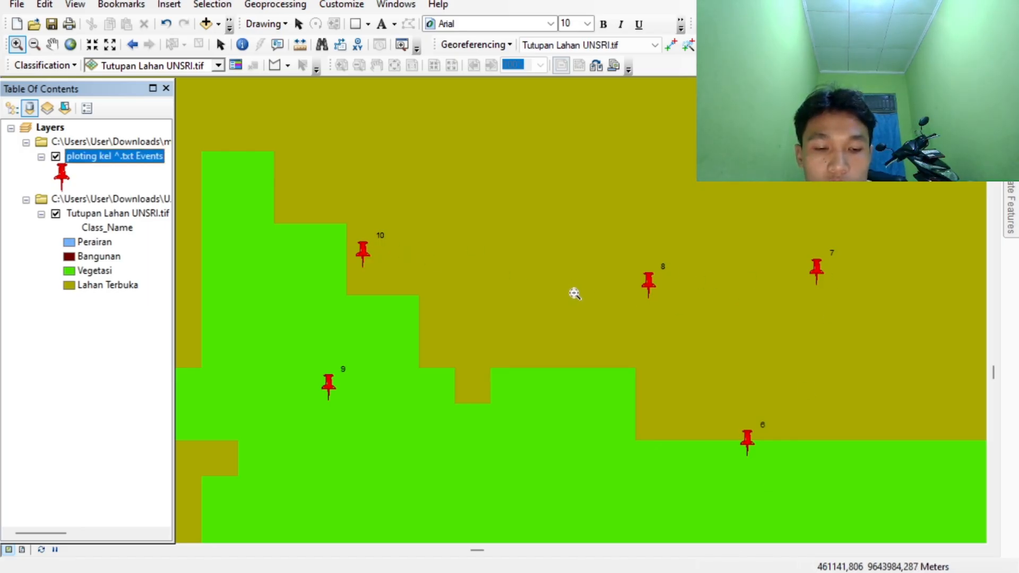
mouse_move(685, 572)
click(675, 526)
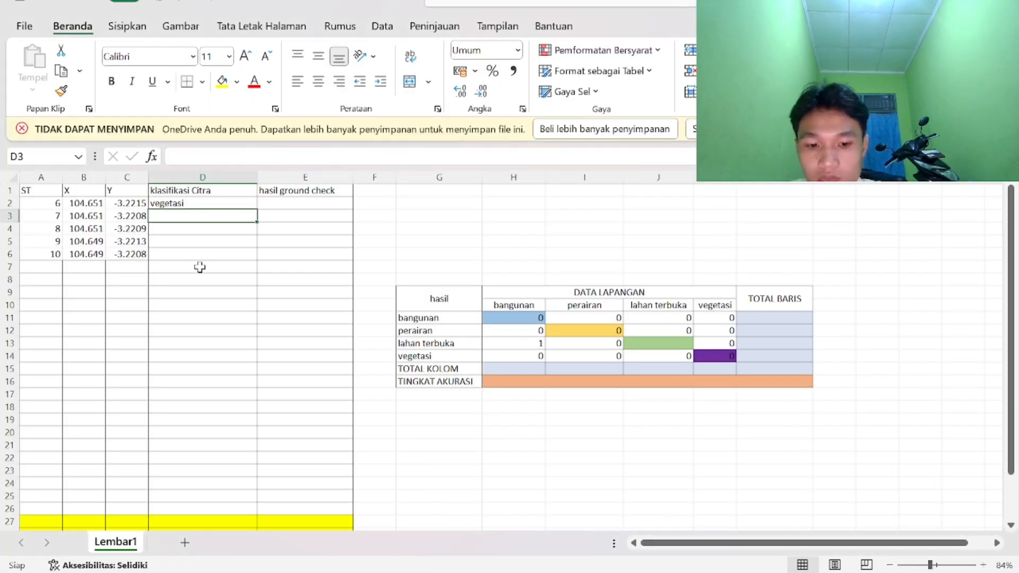
text(lahan terbuka)
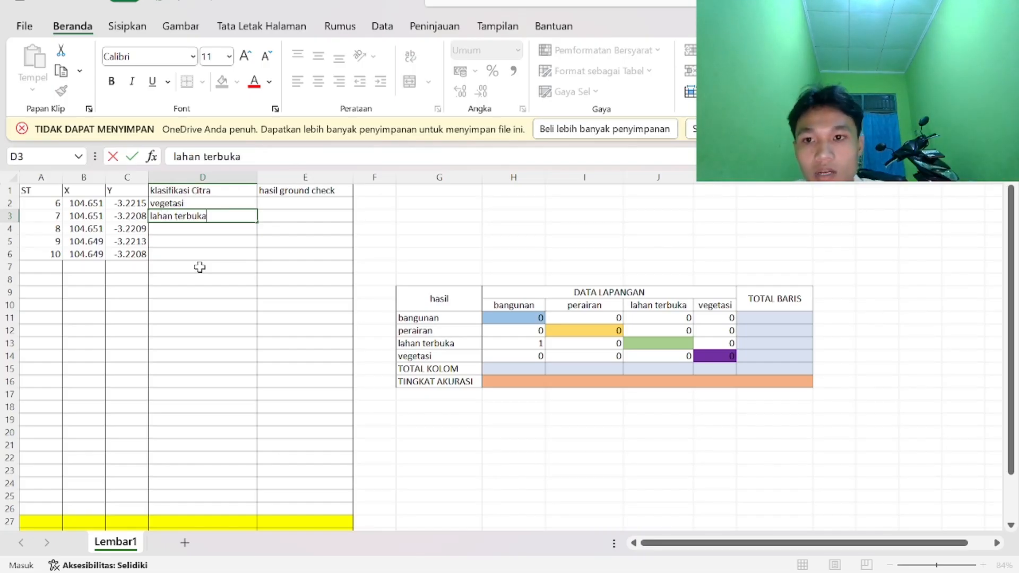
key(Return)
text(lahan terbuka)
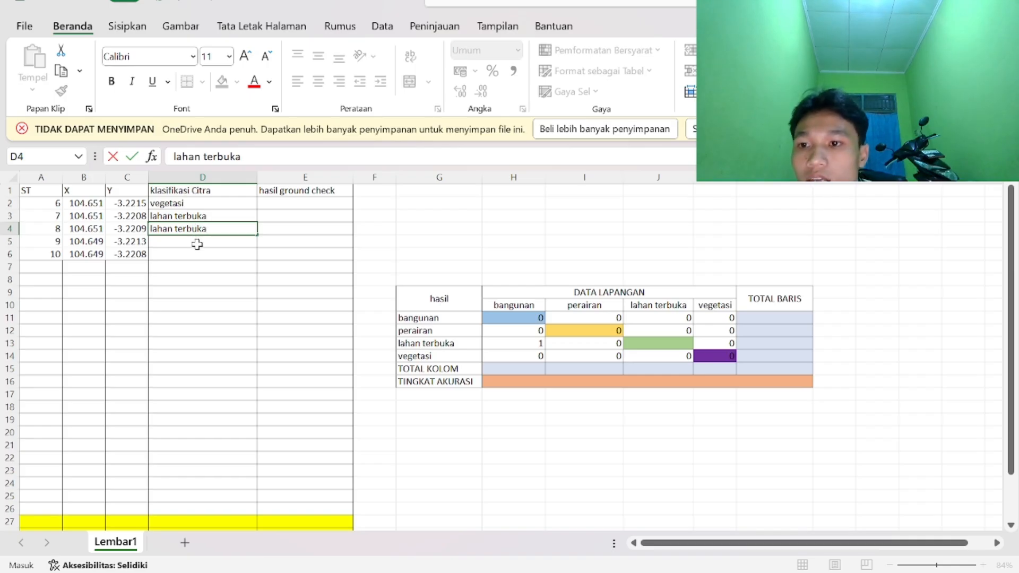
click(203, 254)
text(lahan terbuka)
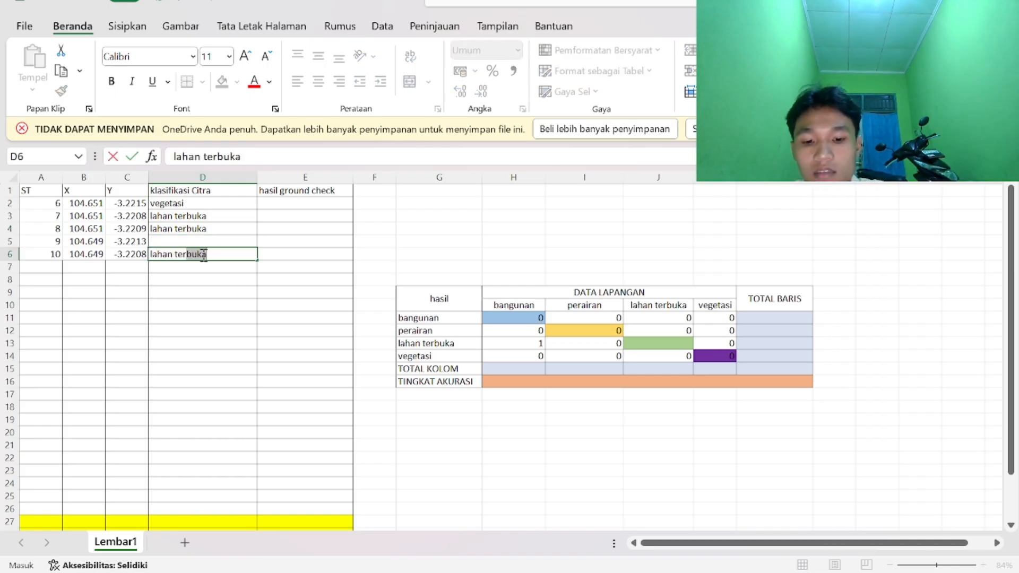
- Enter vegetasi as the klasifikasi Citra of station 9 in D5
click(188, 240)
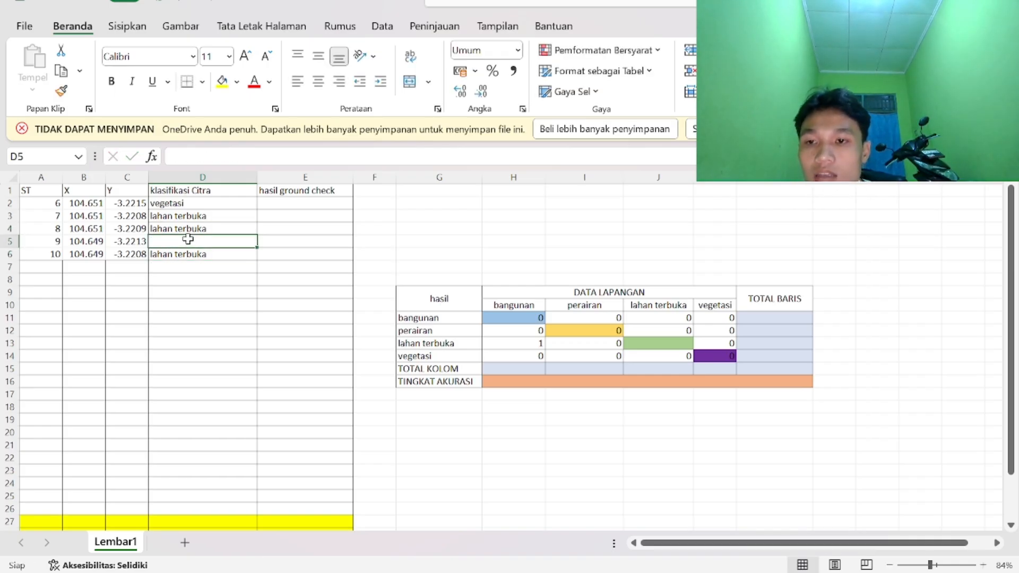
text(vegetasi)
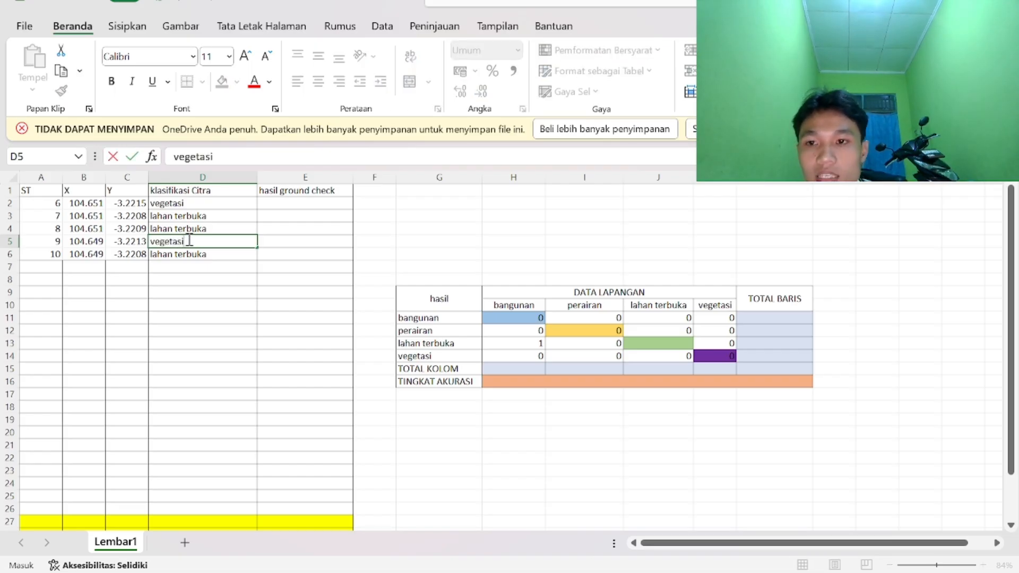
click(240, 252)
- Consult the photographed field table for the Tutupan Lahan of stations F6 to F10 and return to the hasil ground check column in Excel
click(308, 202)
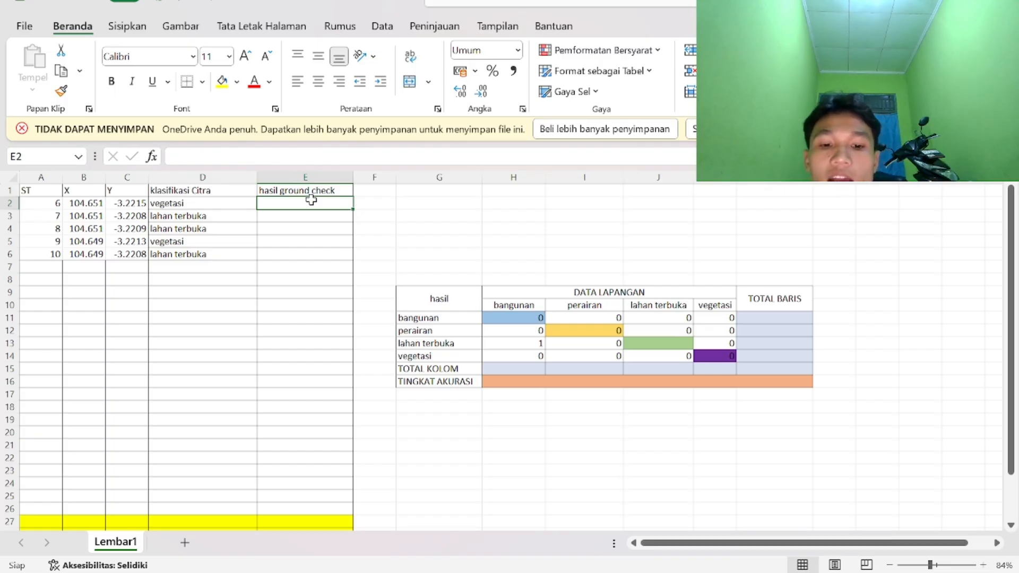
click(613, 572)
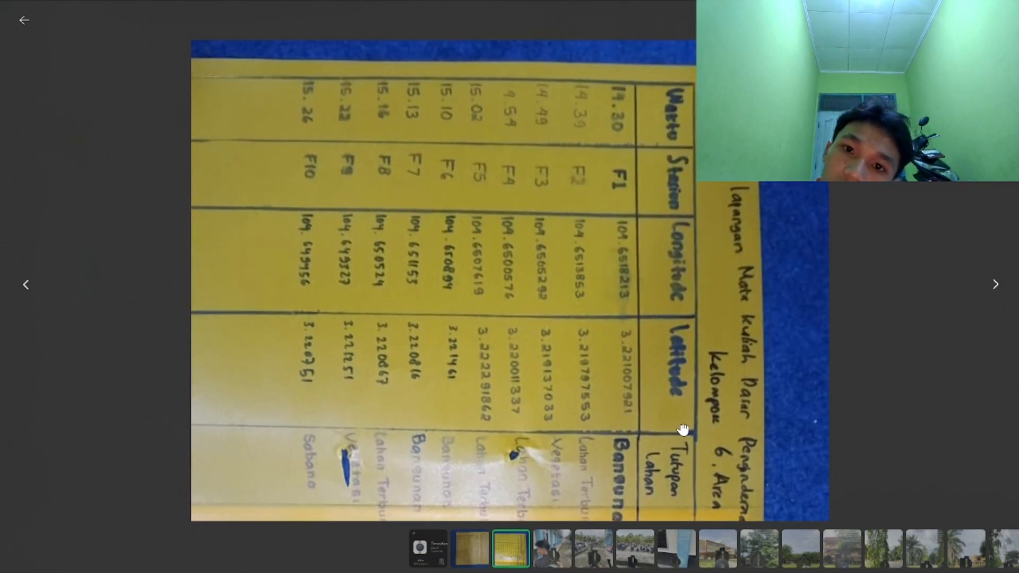
drag(677, 370, 671, 321)
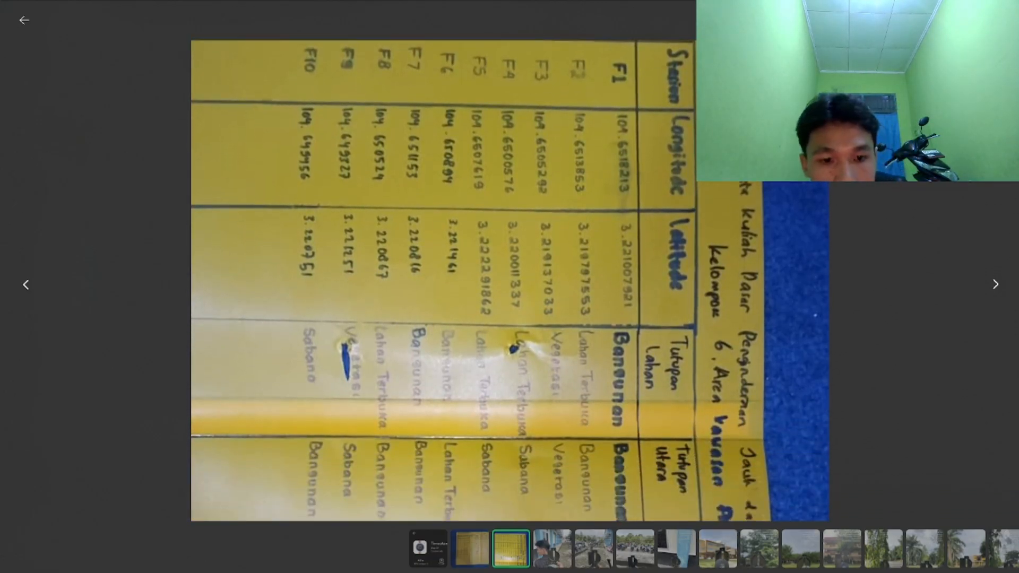
mouse_move(683, 571)
click(683, 512)
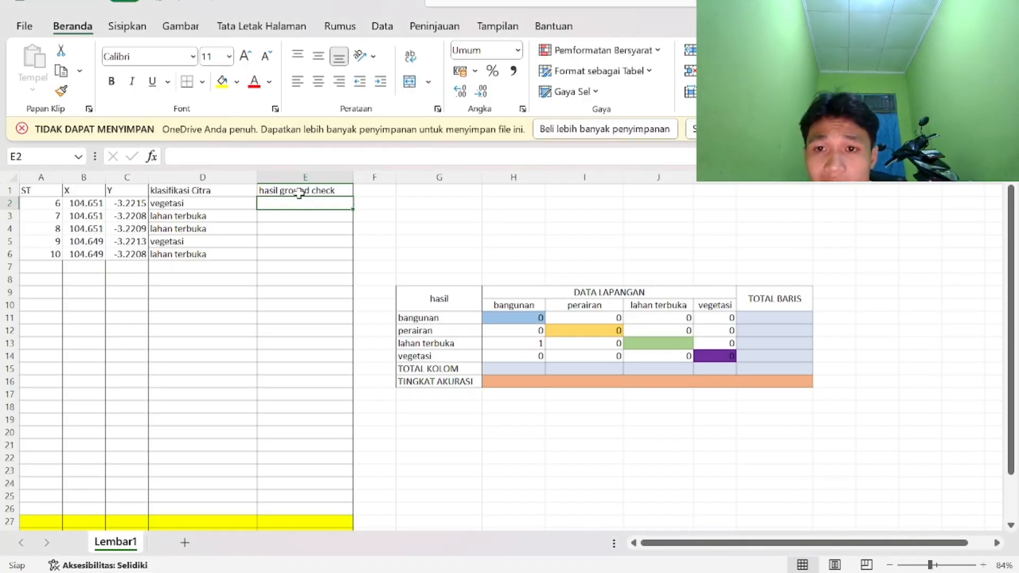
- Enter the hasil ground check from the photographed field table: bagunan in E2 for station 6 and bangunan in E3 for station 7
text(bagunan)
key(Return)
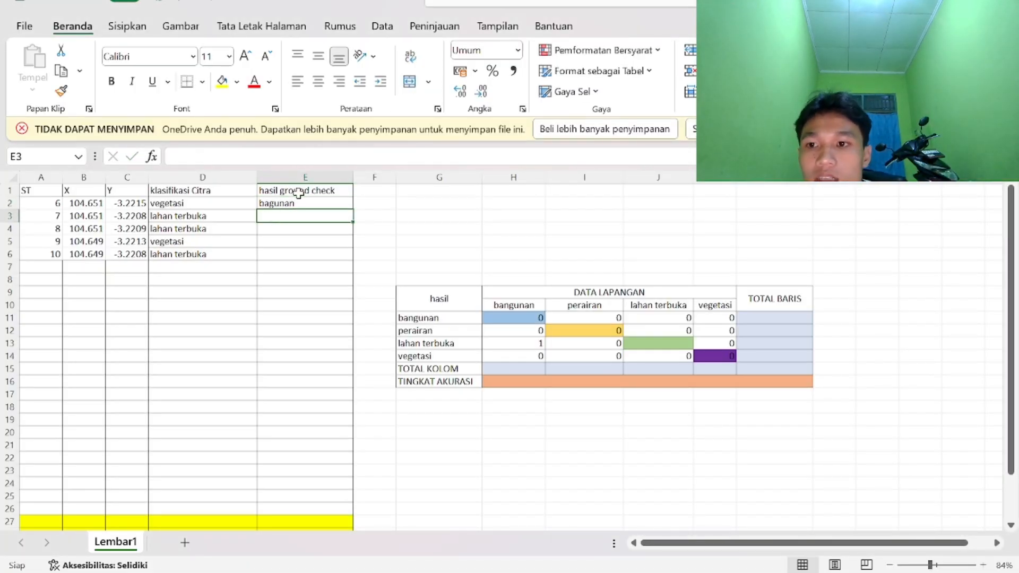
key(alt+Tab)
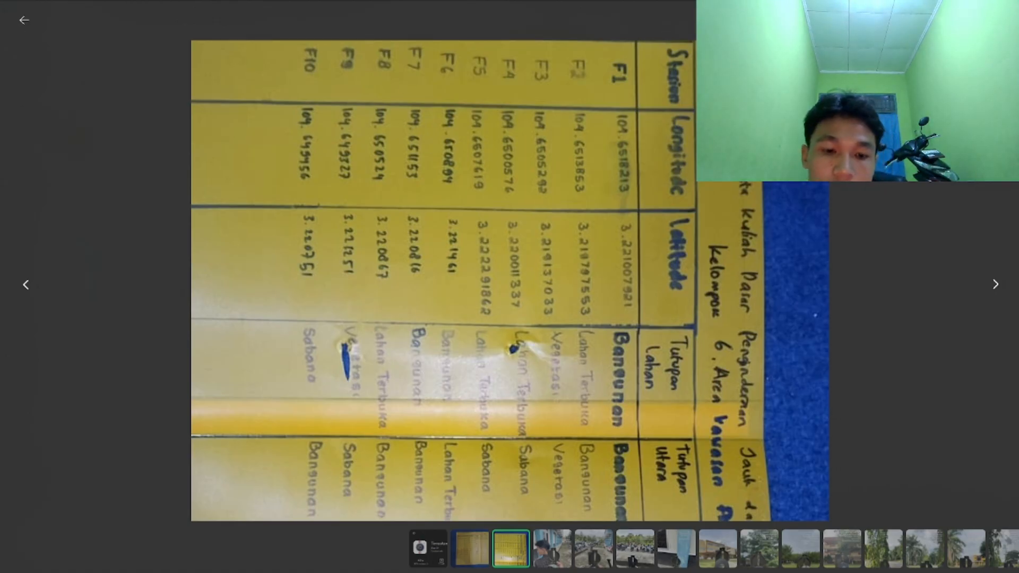
mouse_move(682, 558)
click(683, 509)
text(bang)
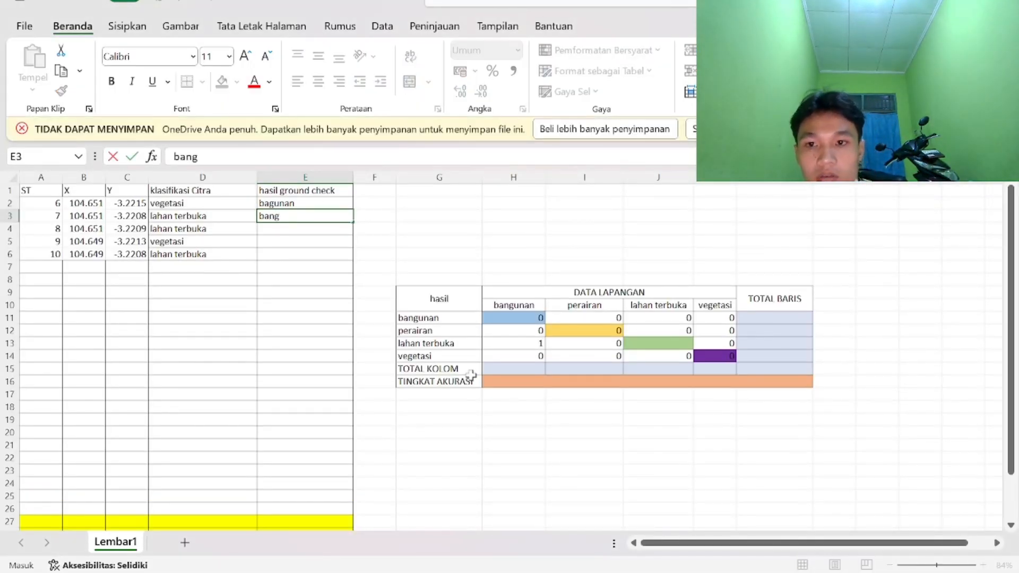
text(unan)
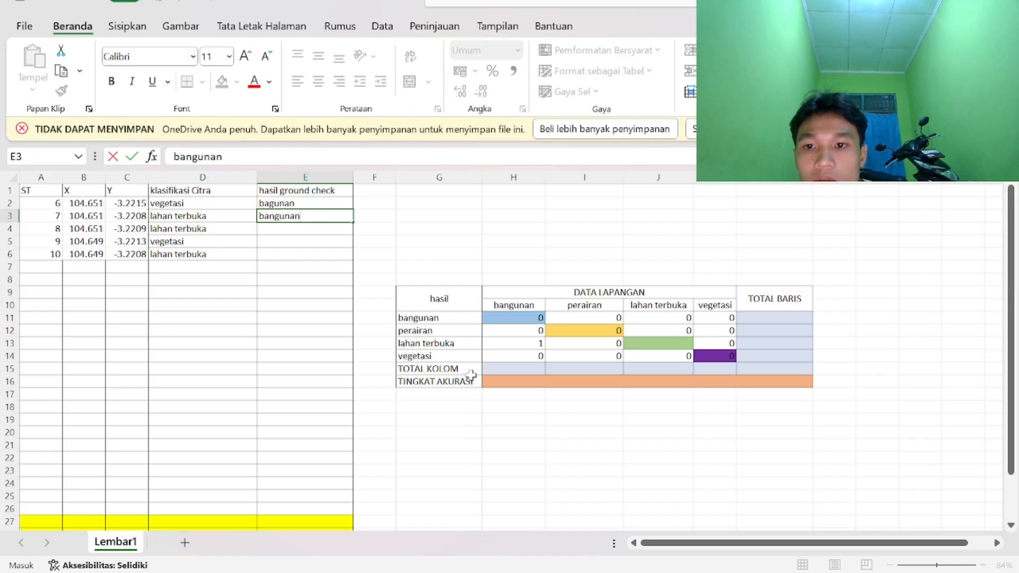
key(Return)
- Correct the spelling of station 6's hasil ground check in E2 to bangunan
click(281, 202)
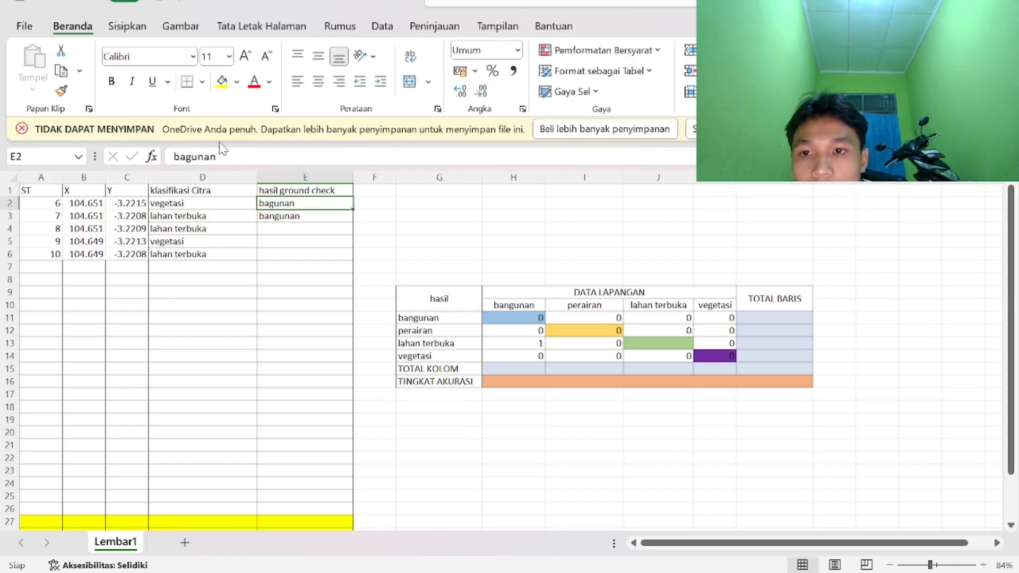
click(187, 157)
text(n)
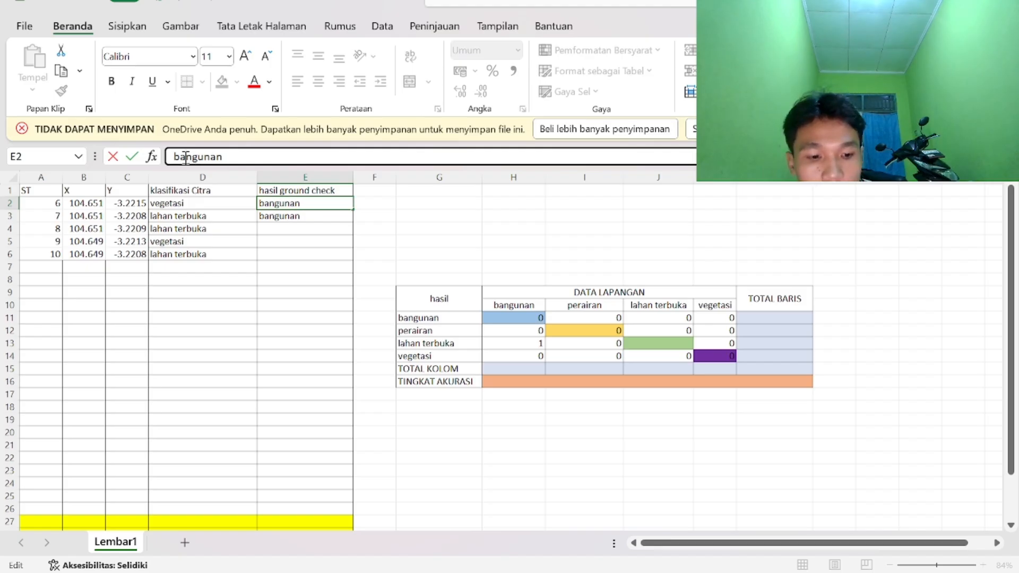
key(Return)
- Check station F8 in the photographed field table and enter lahan terbuka as its hasil ground check in E4 of the uji akurasi prak workbook
click(303, 232)
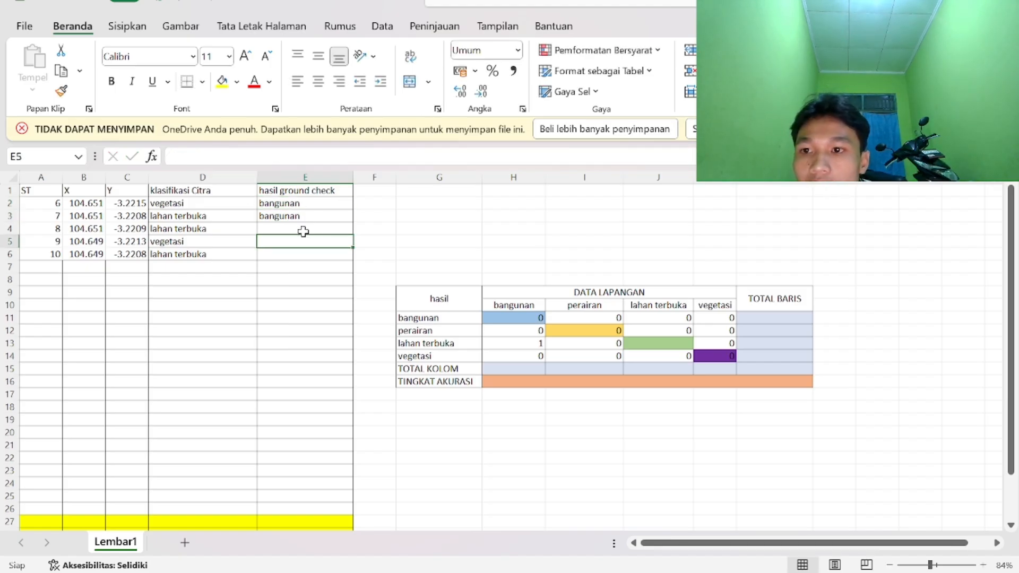
click(600, 572)
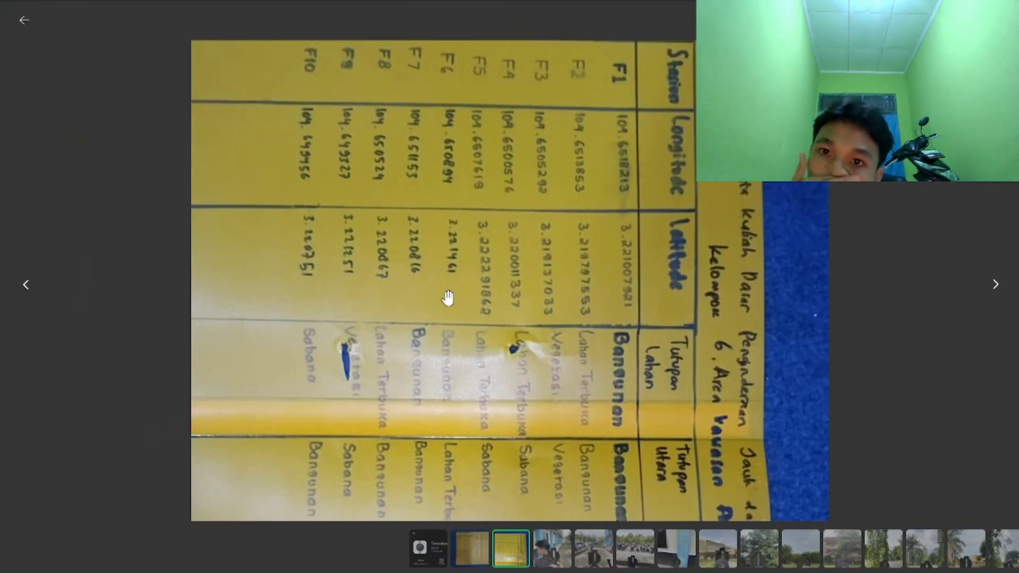
mouse_move(663, 570)
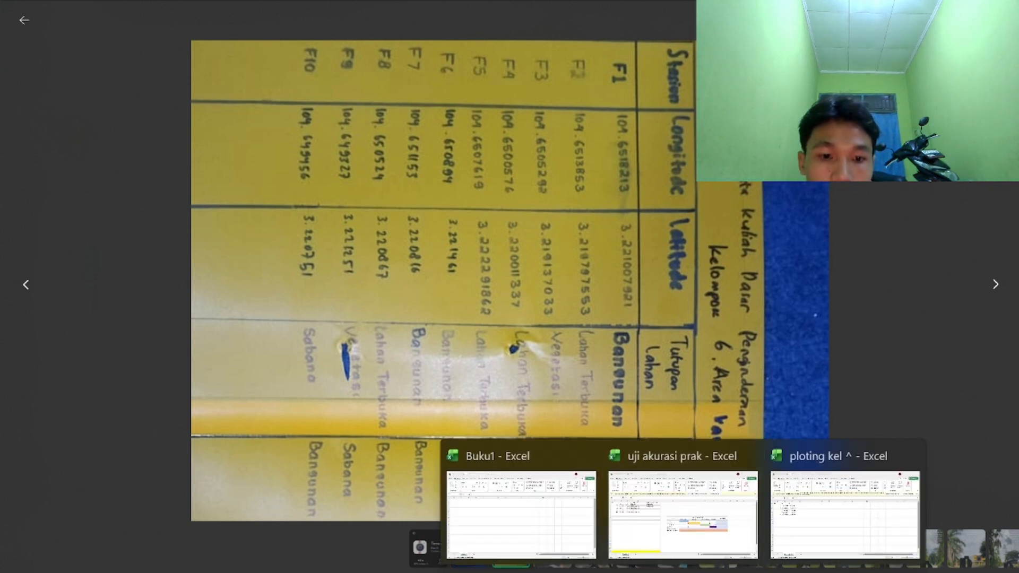
click(662, 539)
text(lahan terbuka)
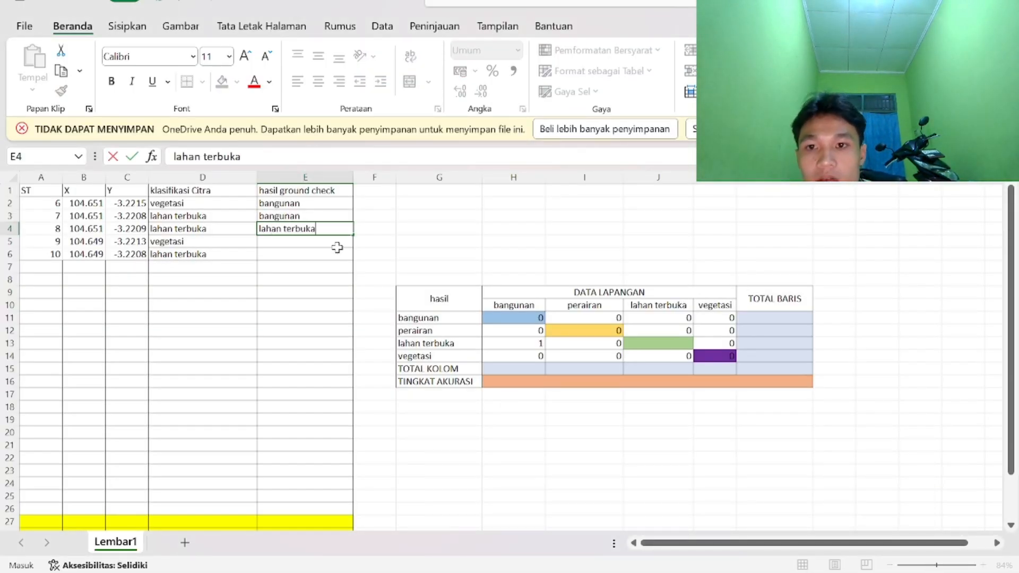
key(Return)
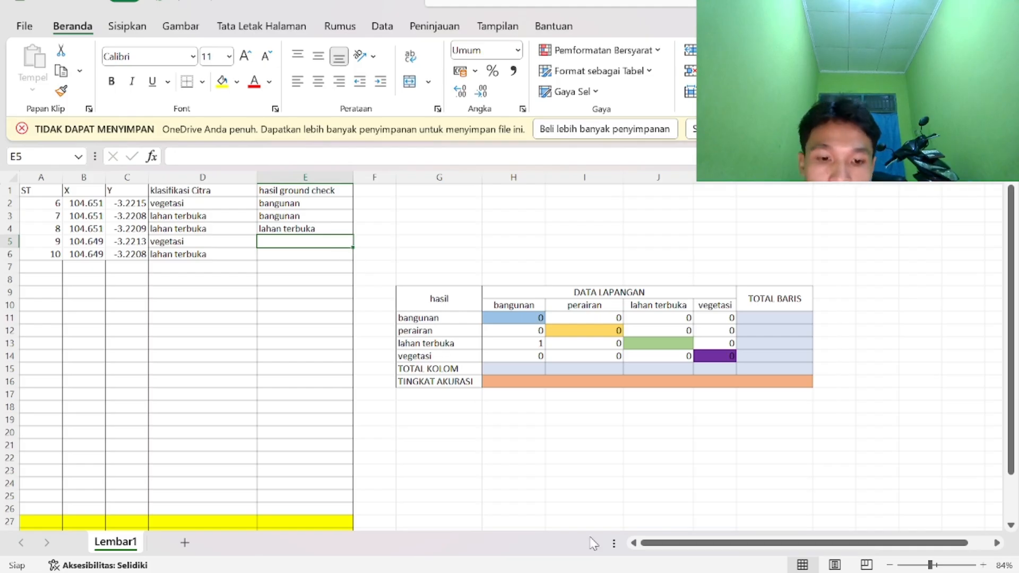
- Check station F9 in the photographed field table and enter vegetasi as its hasil ground check in E5 in Excel
key(alt+Tab)
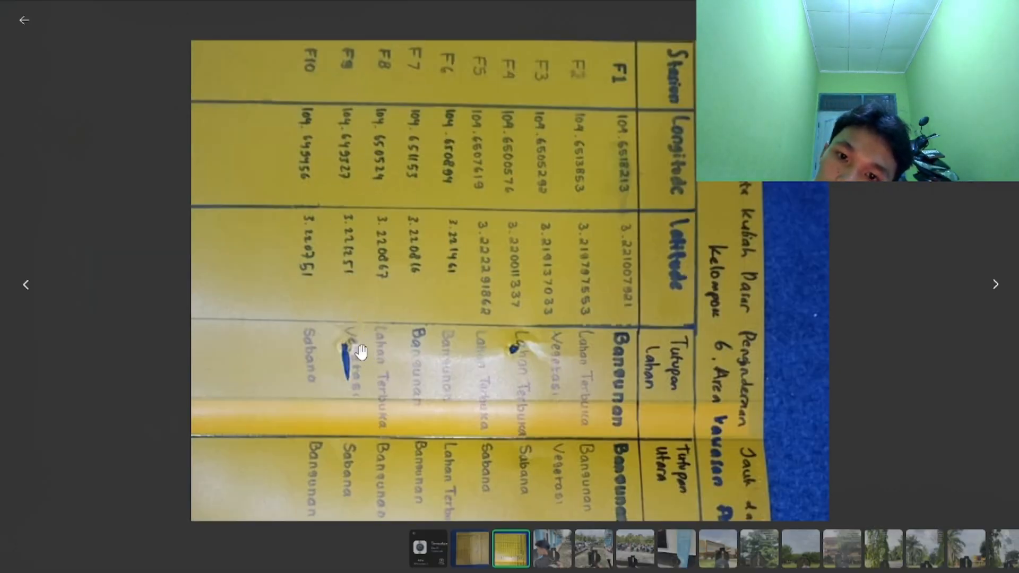
mouse_move(682, 563)
click(683, 509)
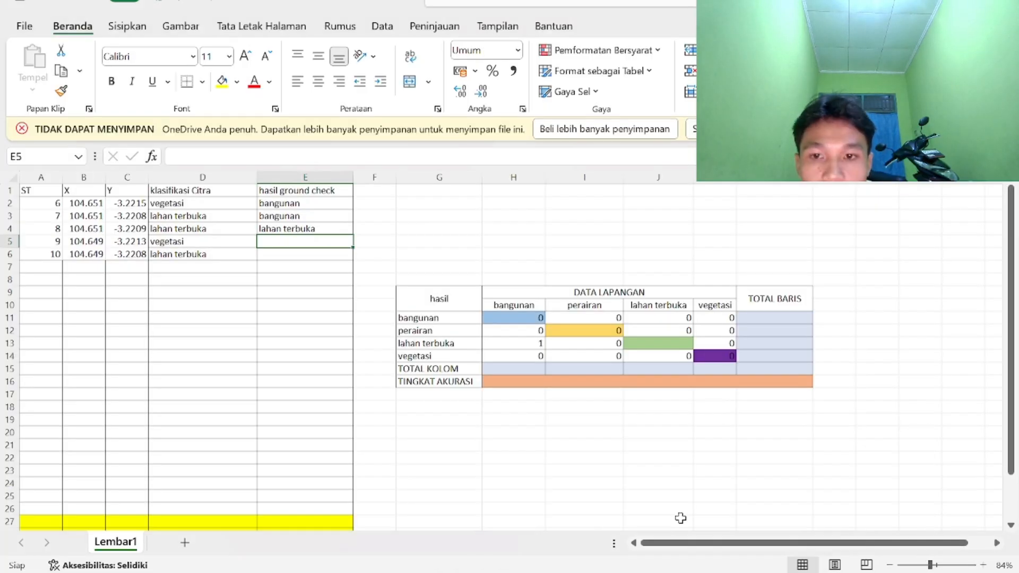
text(vegetasi)
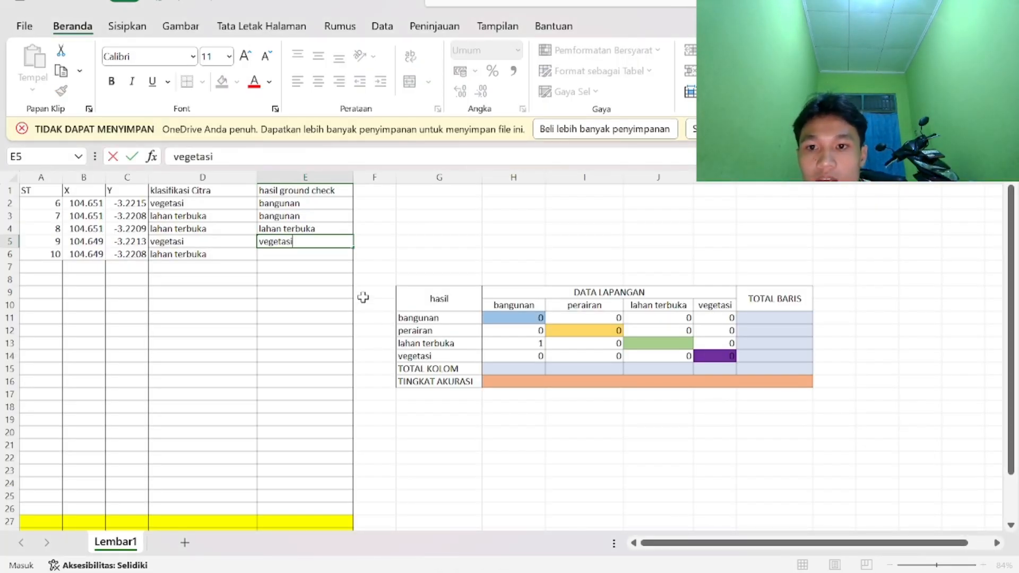
key(Return)
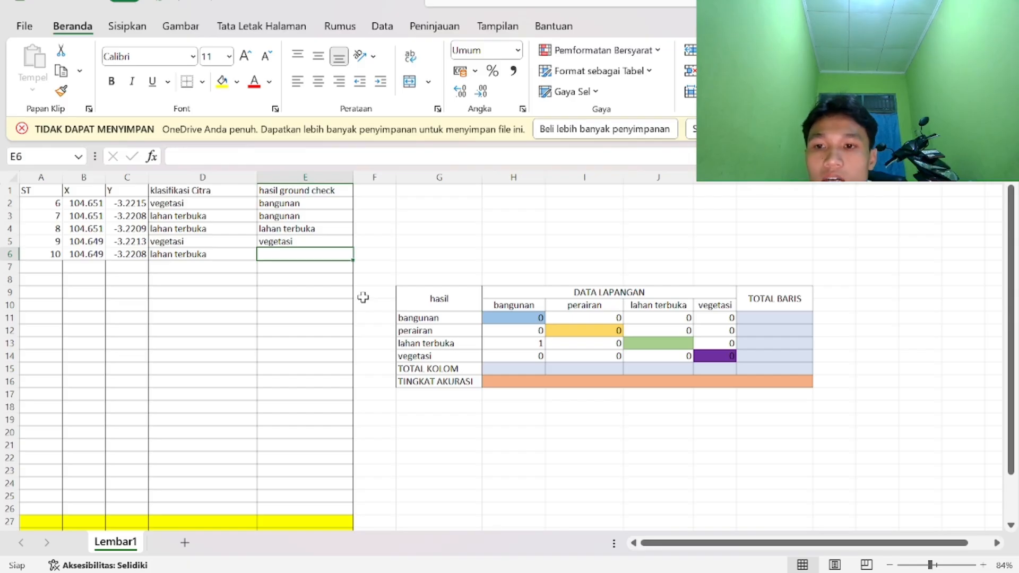
- Recheck station F10 in the photographed field table and enter lahan terbuka as its hasil ground check in E6 in Excel
text(sabn)
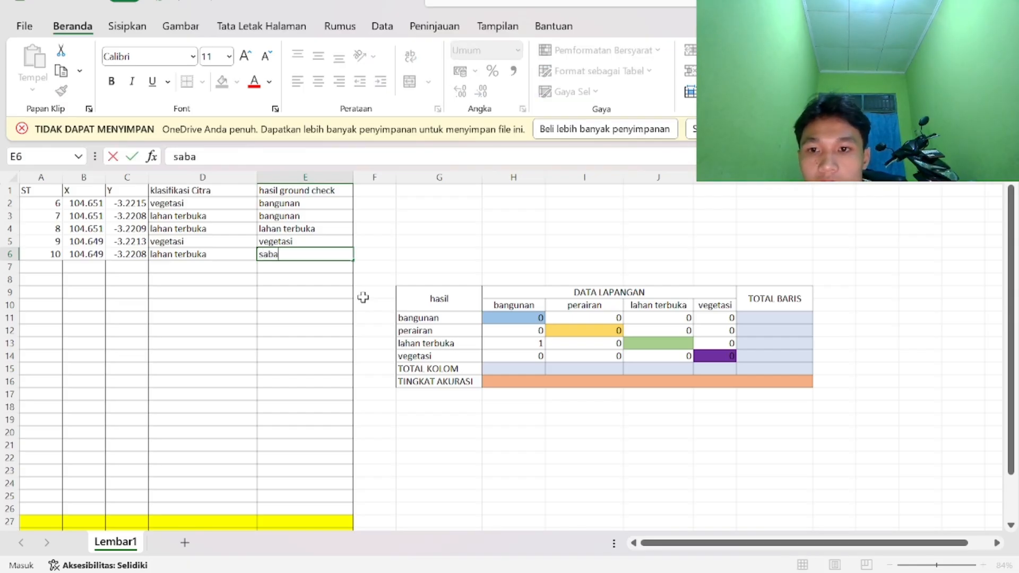
key(alt+Tab)
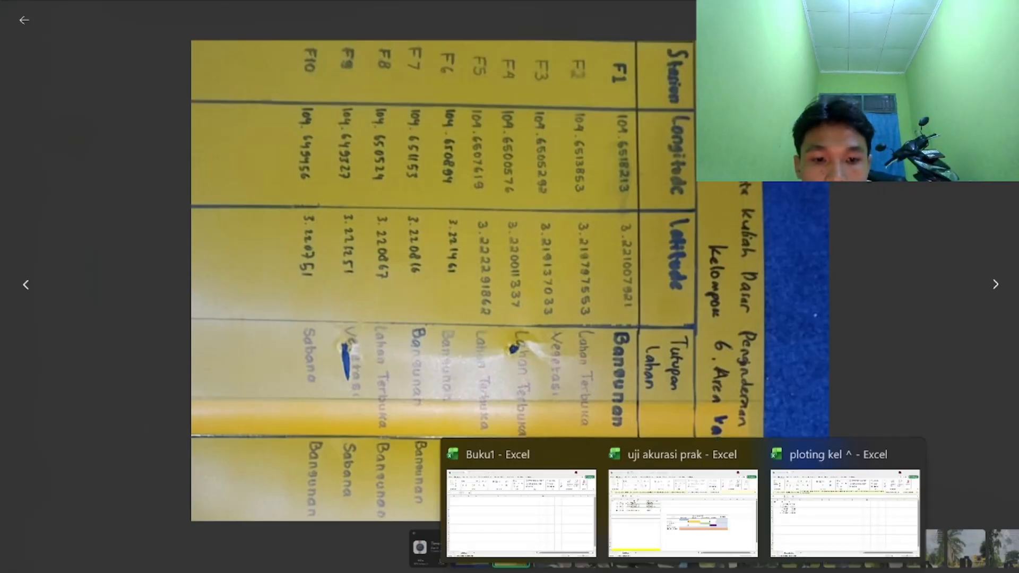
click(641, 507)
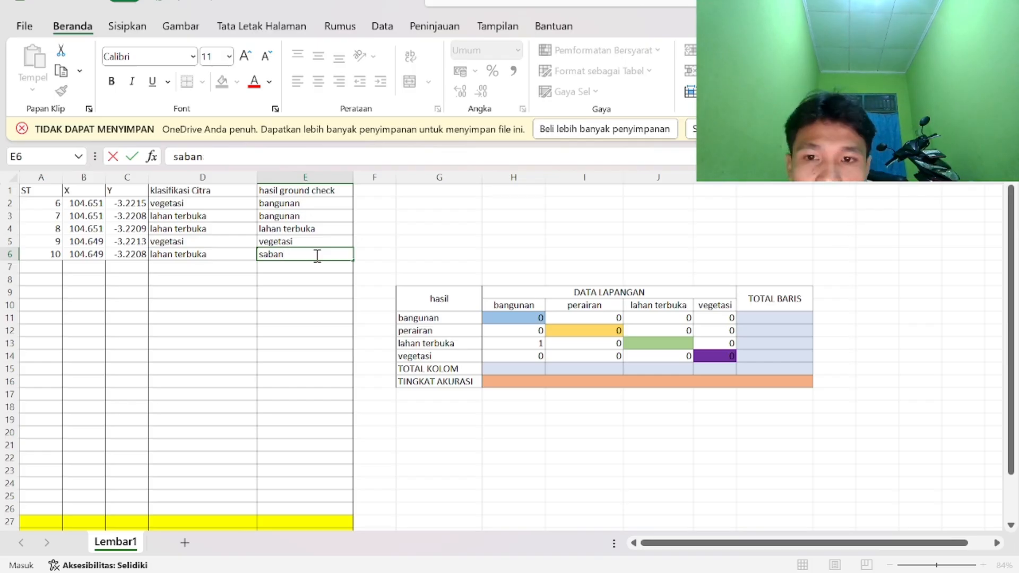
key(BackSpace)
key(BackSpace)
key(BackSpace)
text(lahan terbuka)
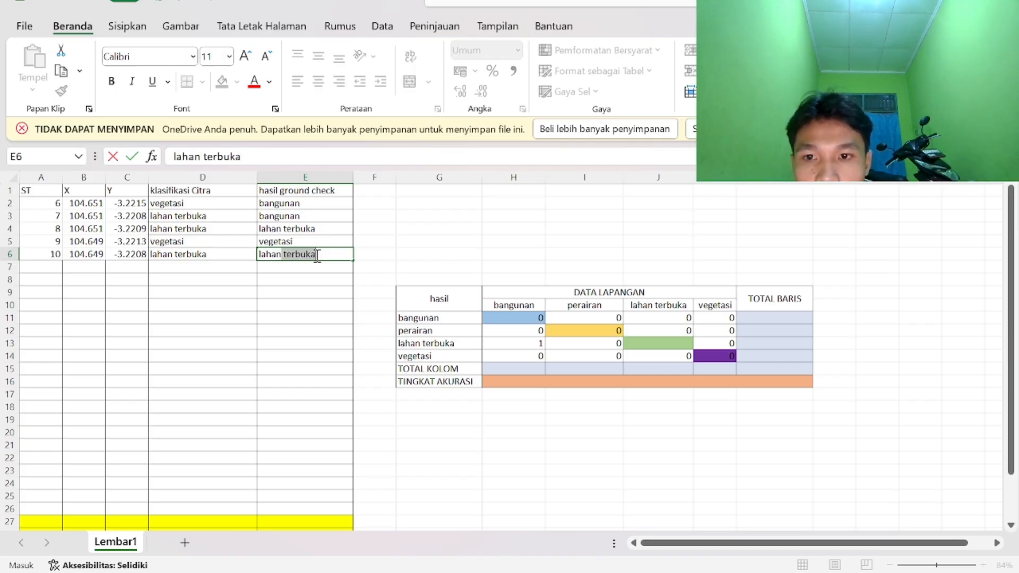
key(Return)
- Reset the accuracy matrix cell H13, row lahan terbuka and column bangunan, to 0
click(500, 365)
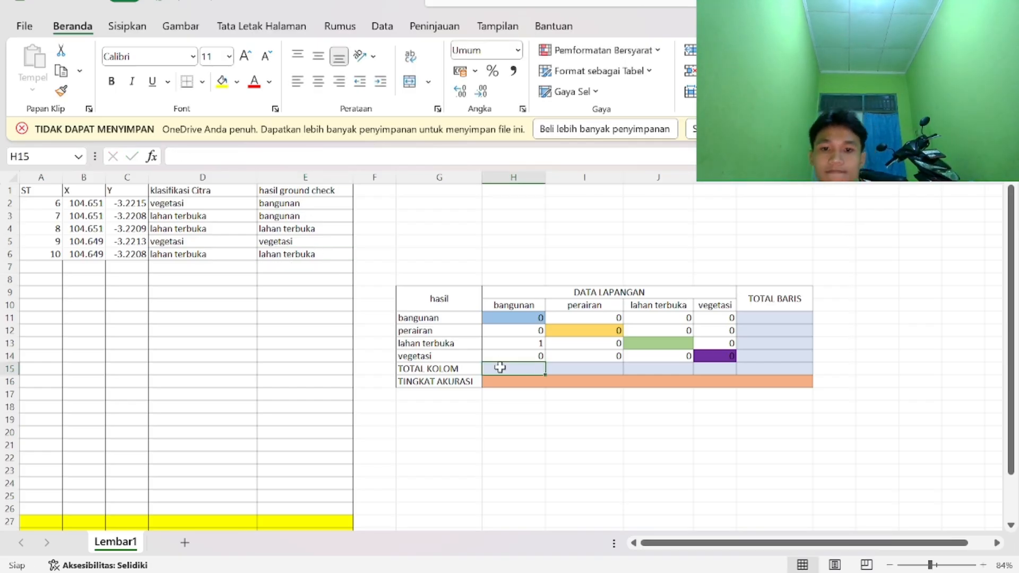
click(572, 370)
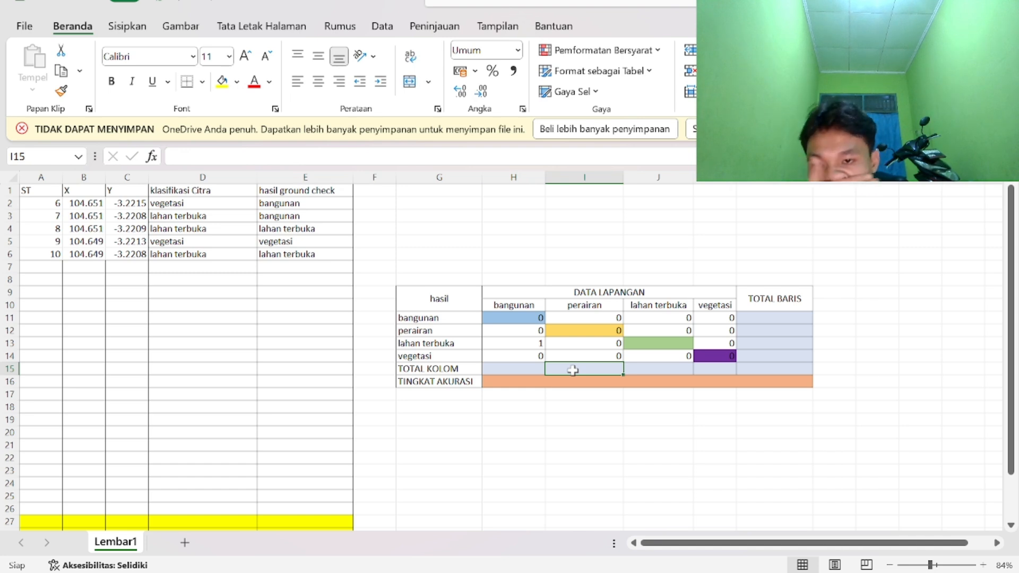
click(535, 344)
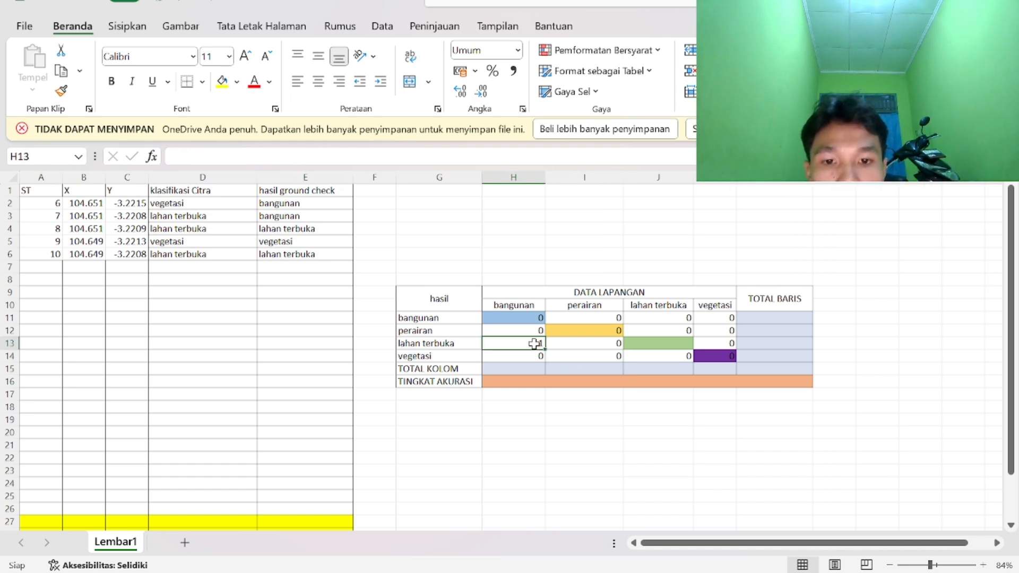
text(0)
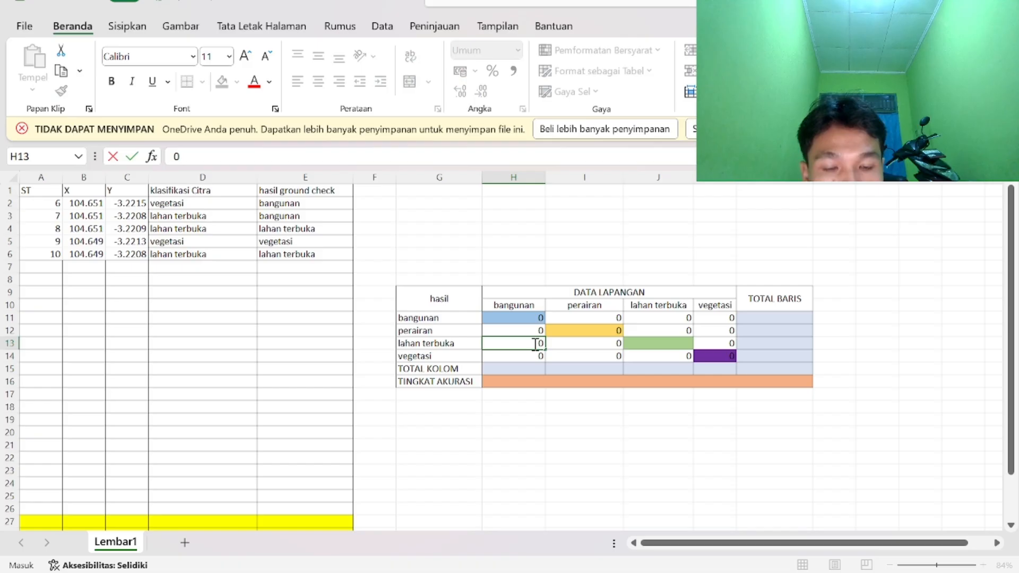
click(607, 443)
- Enter 1 in accuracy matrix cell J11, where row bangunan meets column lahan terbuka
ctrl+scroll(608, 443, down, 2)
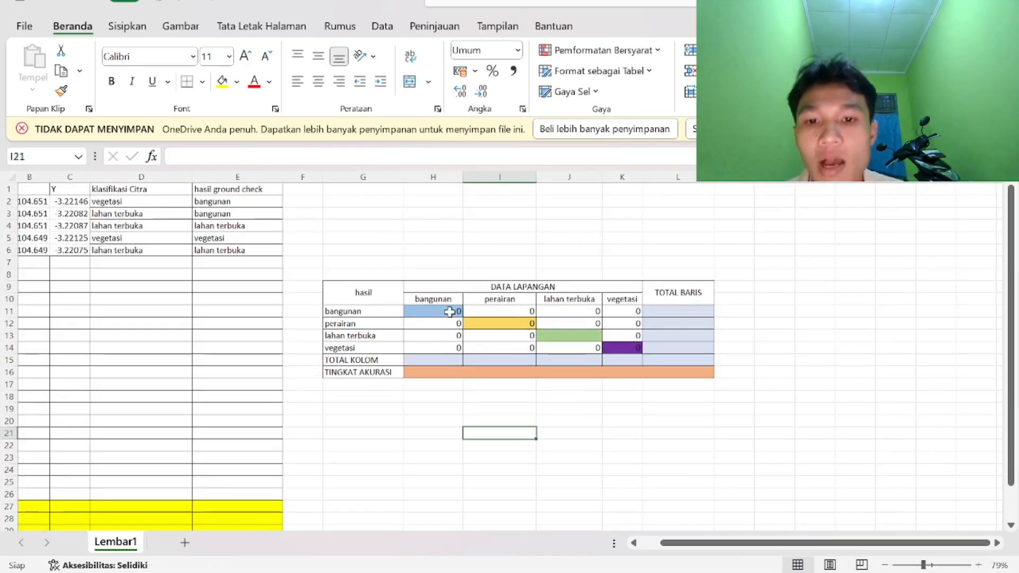
click(450, 312)
scroll(449, 311, left, 1)
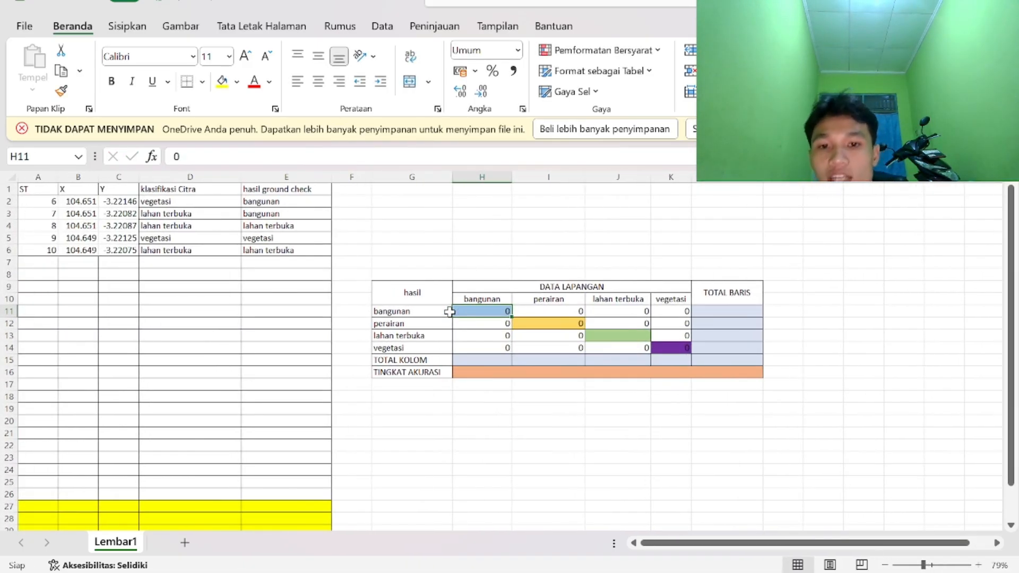
click(530, 309)
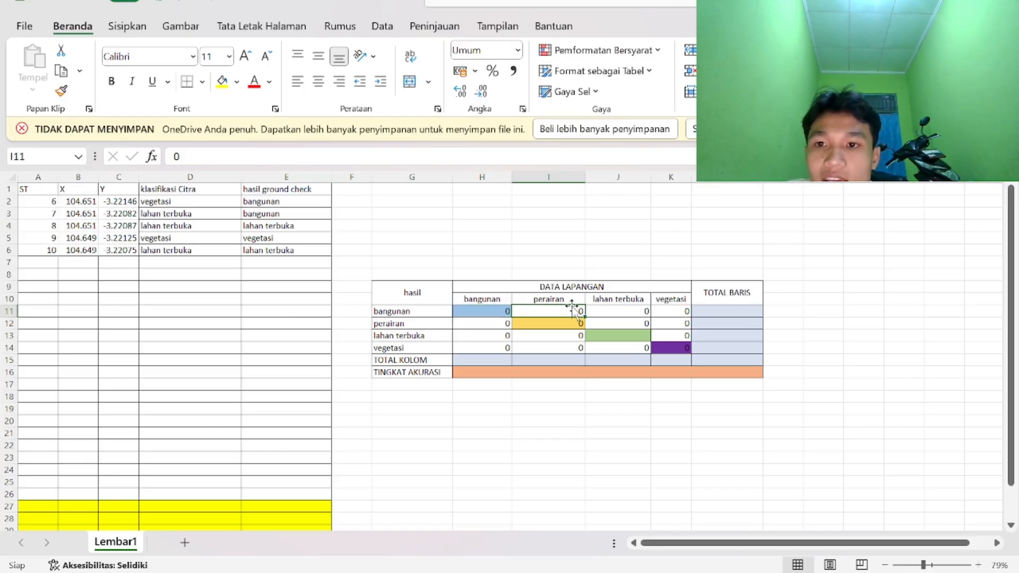
click(603, 312)
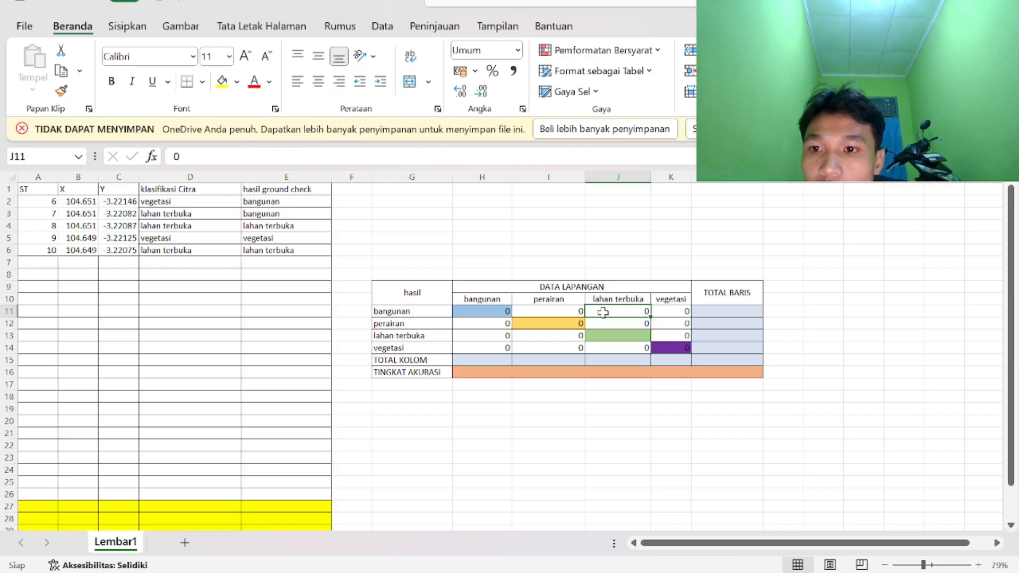
text(01)
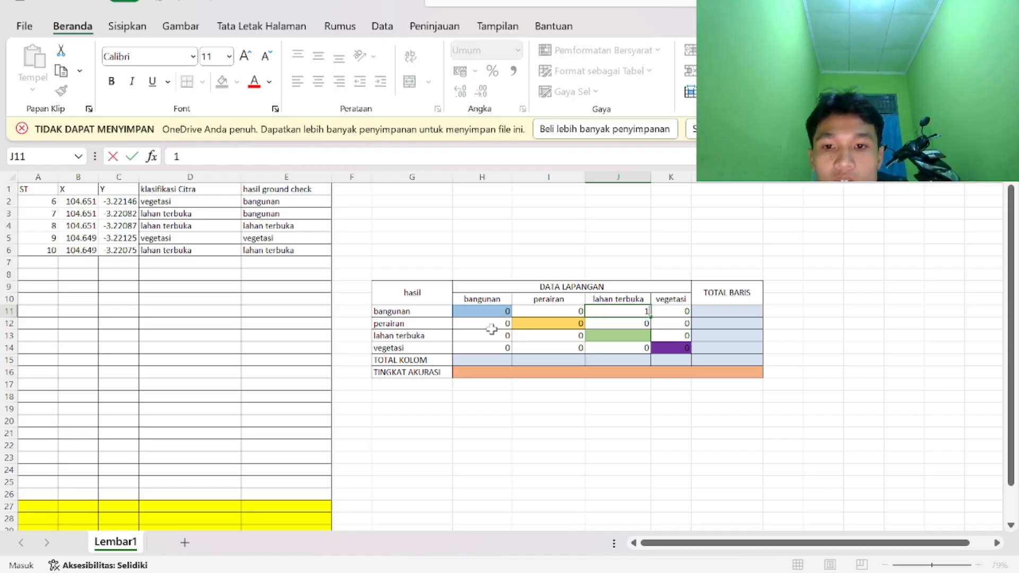
- Compare station 6's citra and ground check classes and enter 1 in H14, row vegetasi and column bangunan
click(223, 200)
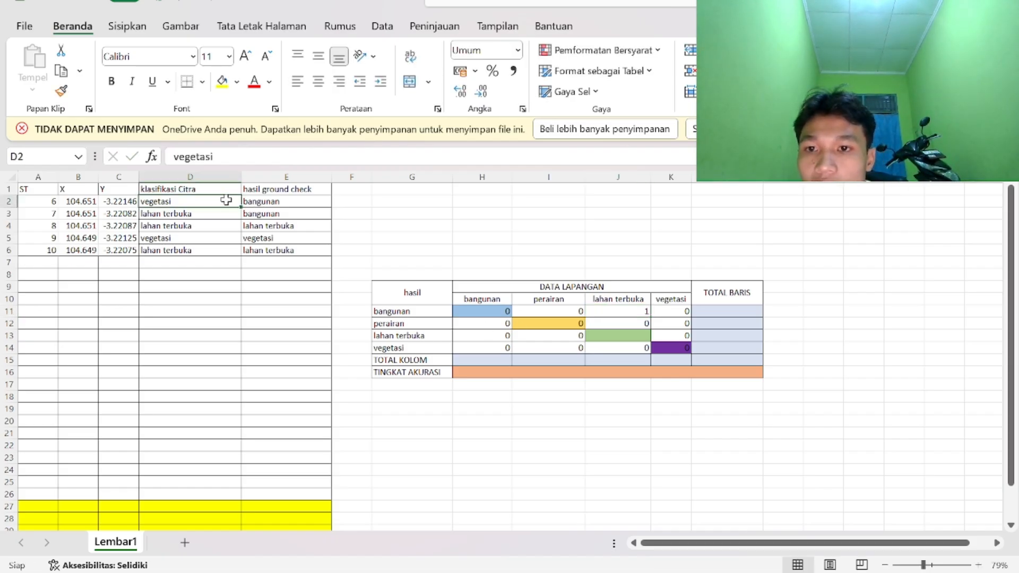
click(277, 206)
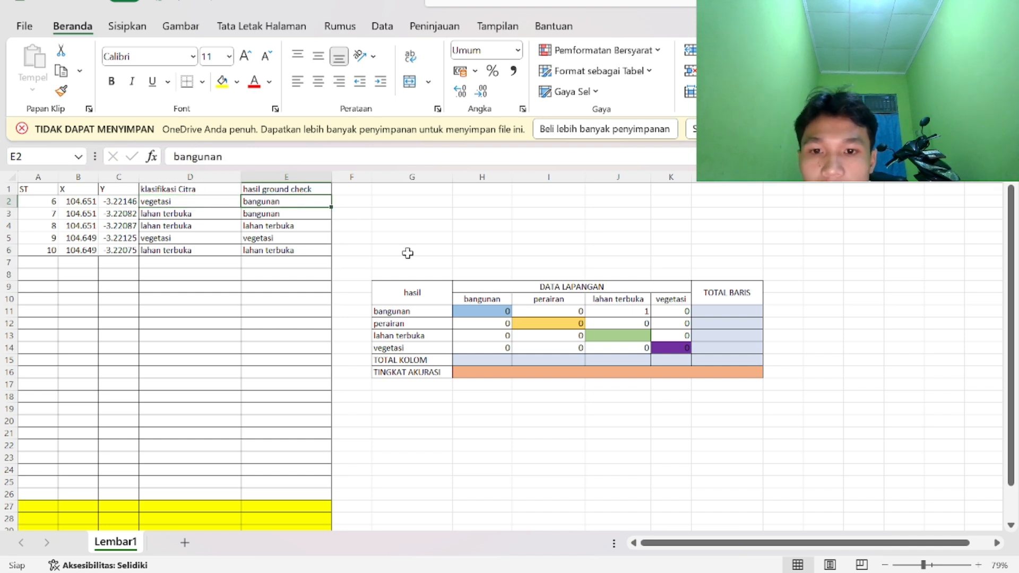
click(487, 347)
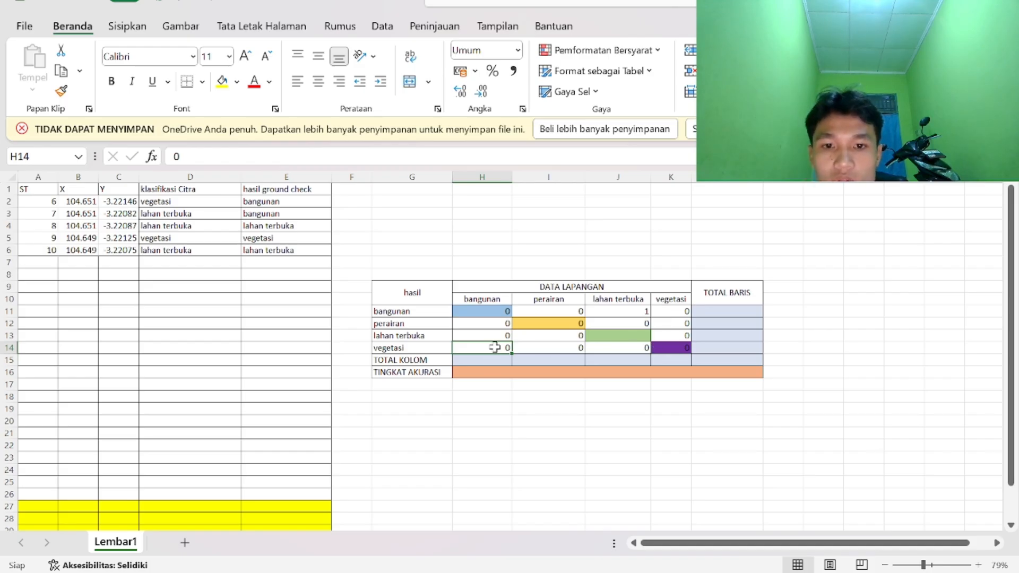
text(1)
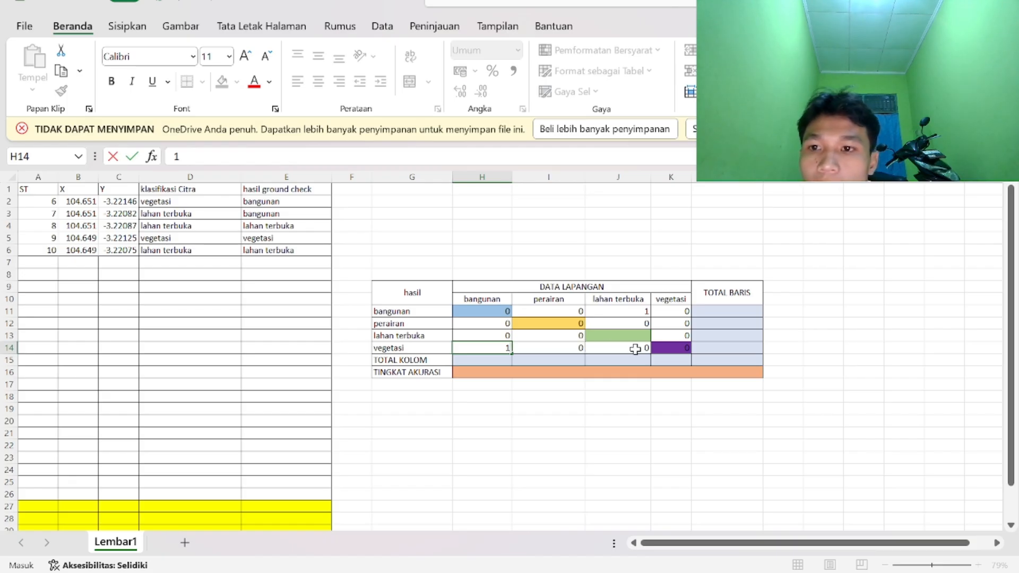
- Fill the matching-class diagonal of the matrix with 2 in J13 for lahan terbuka and 1 in K14 for vegetasi
click(607, 333)
text(1)
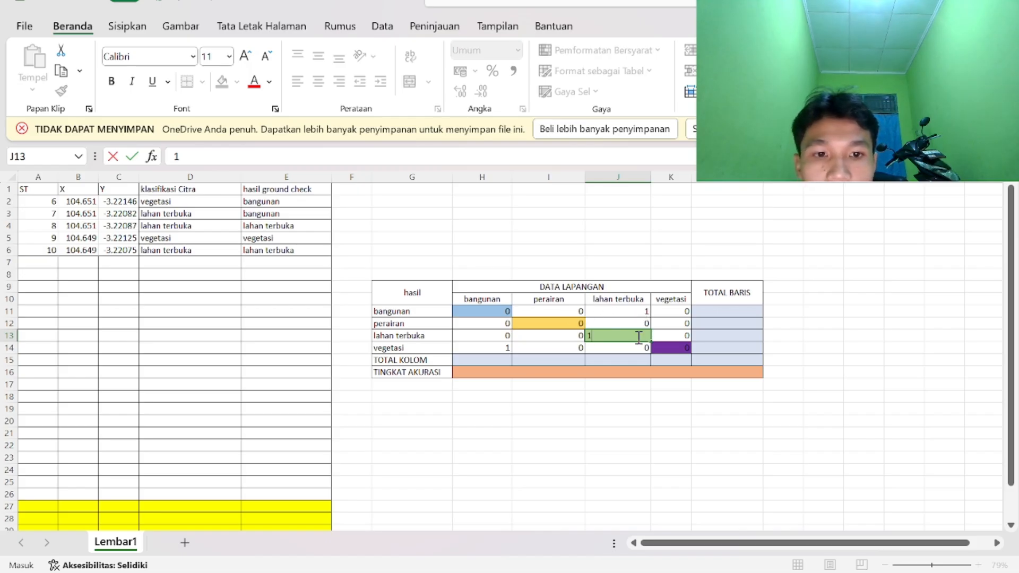
click(672, 350)
text(1)
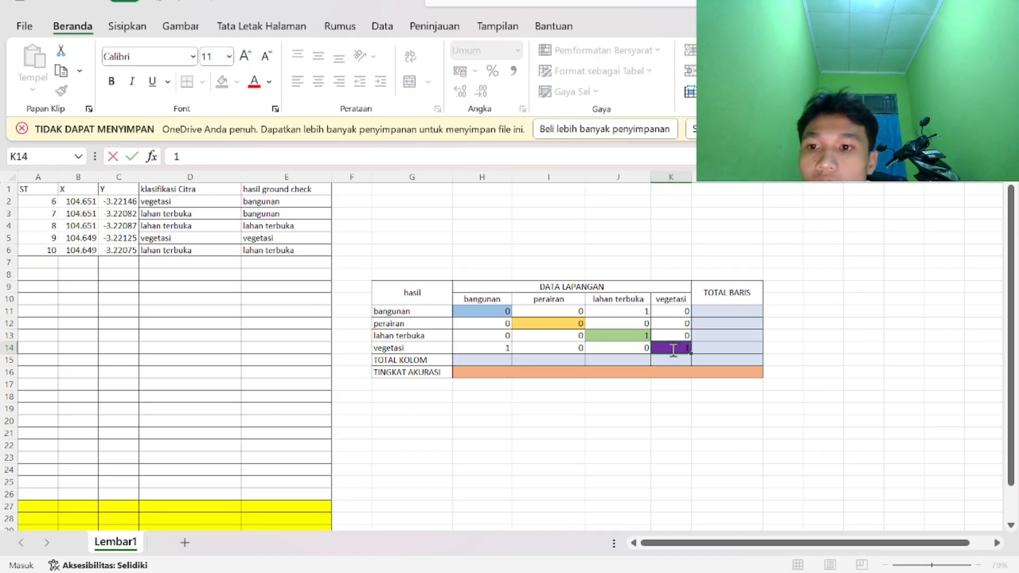
click(643, 336)
text(2)
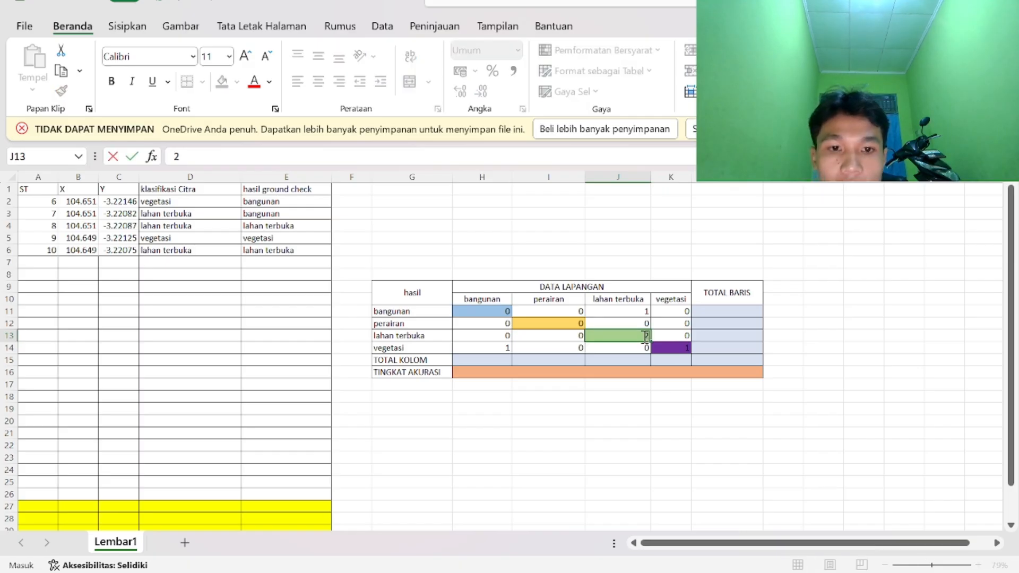
- Total the bangunan column of the matrix in H15, TOTAL KOLOM row, with a SUM of H11:H14
click(832, 375)
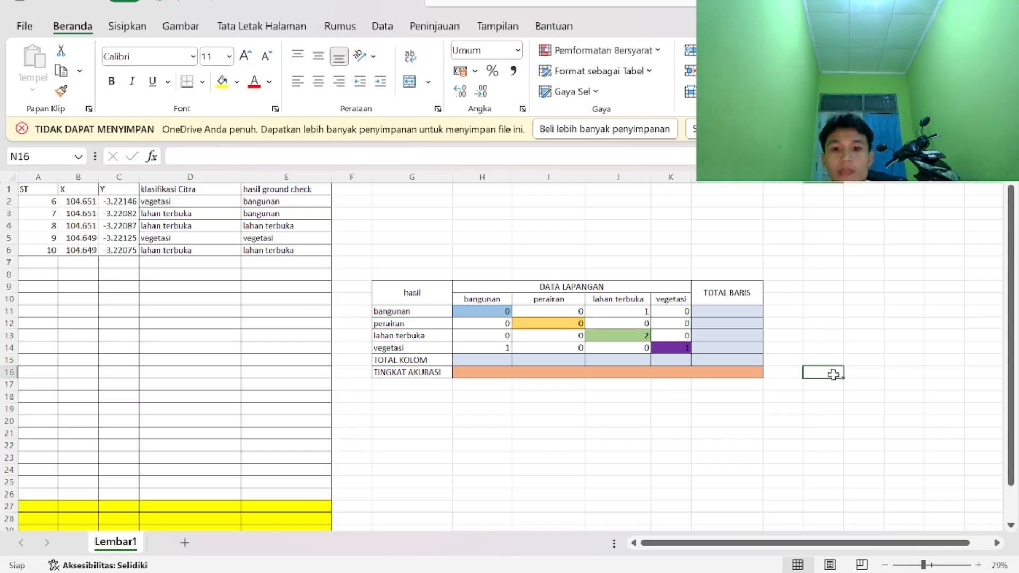
click(485, 360)
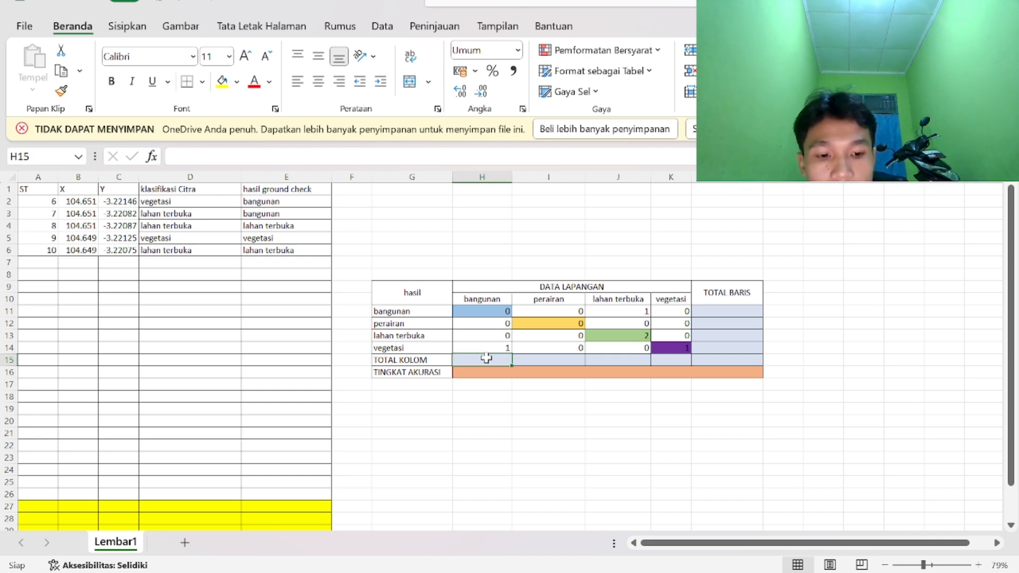
text(=sum)
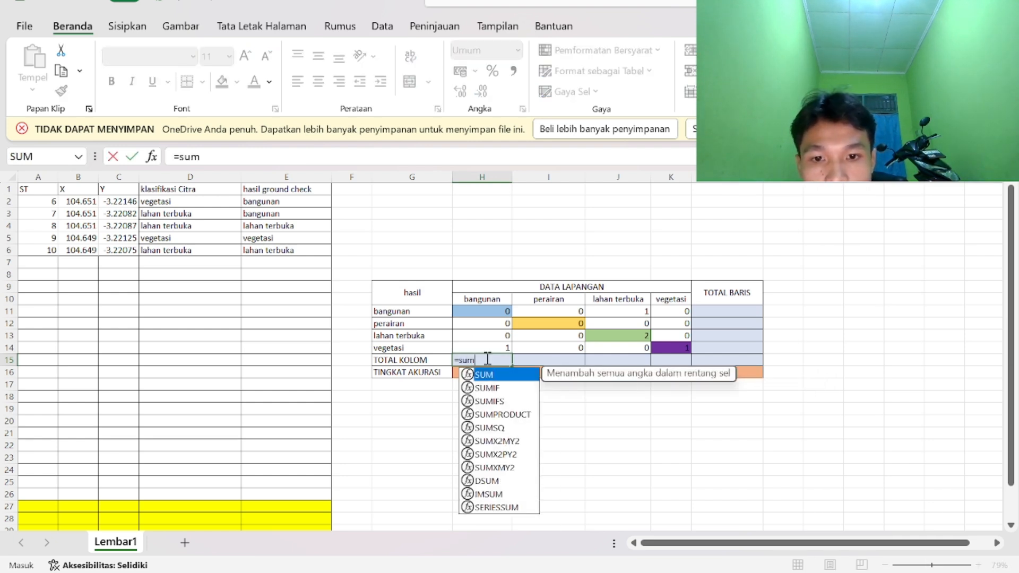
text(()
drag(493, 313, 497, 346)
text())
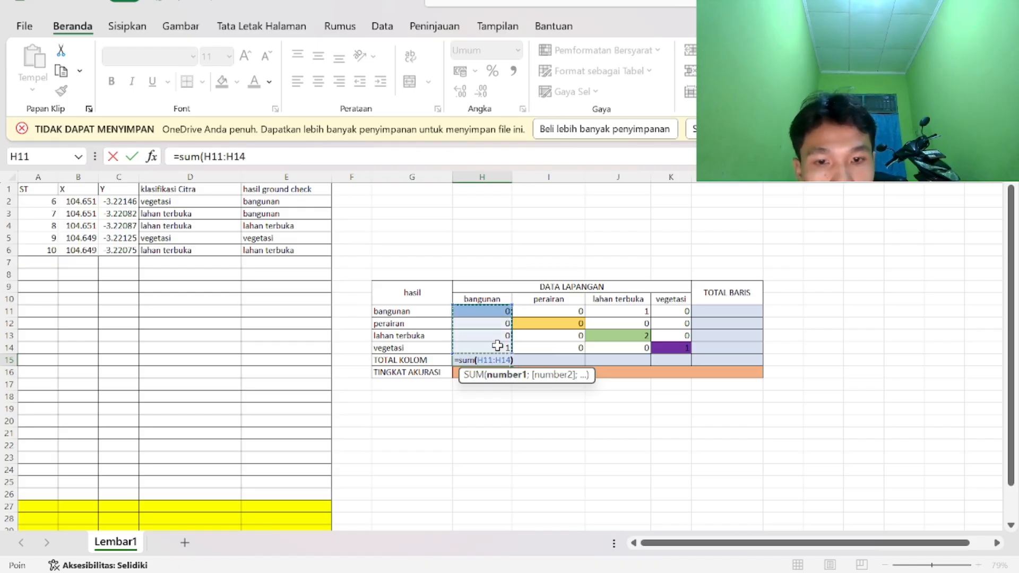
key(Return)
- Total the perairan column in I15 with SUM of I11:I14 and the lahan terbuka column in J15 with SUM of J11:J14
click(570, 358)
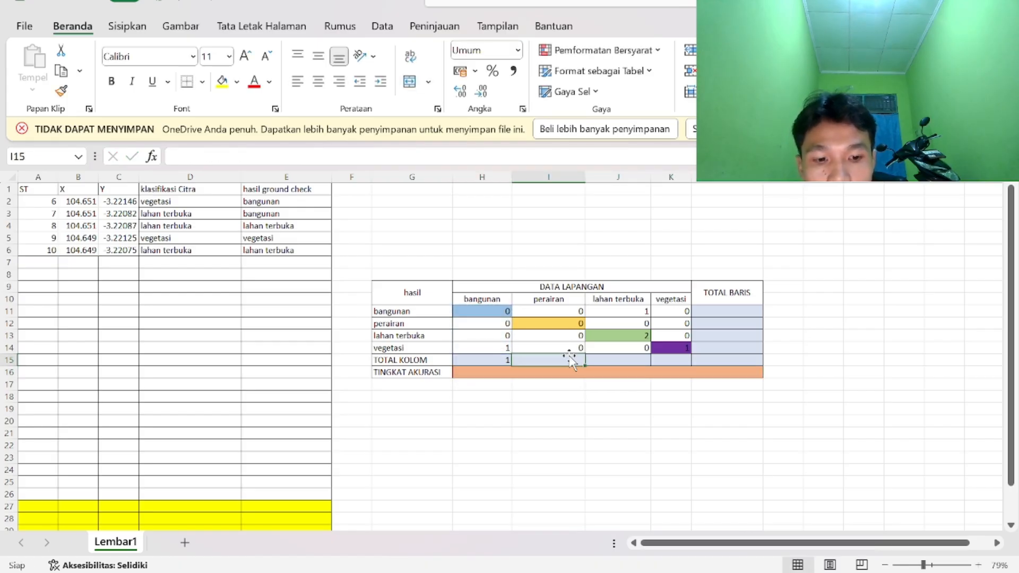
text(=sum()
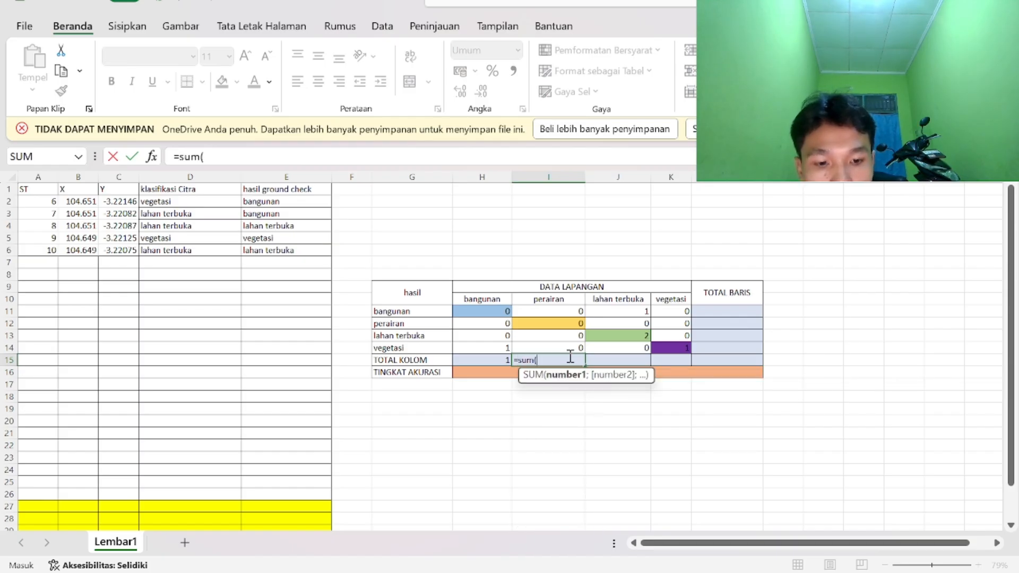
drag(573, 312, 576, 347)
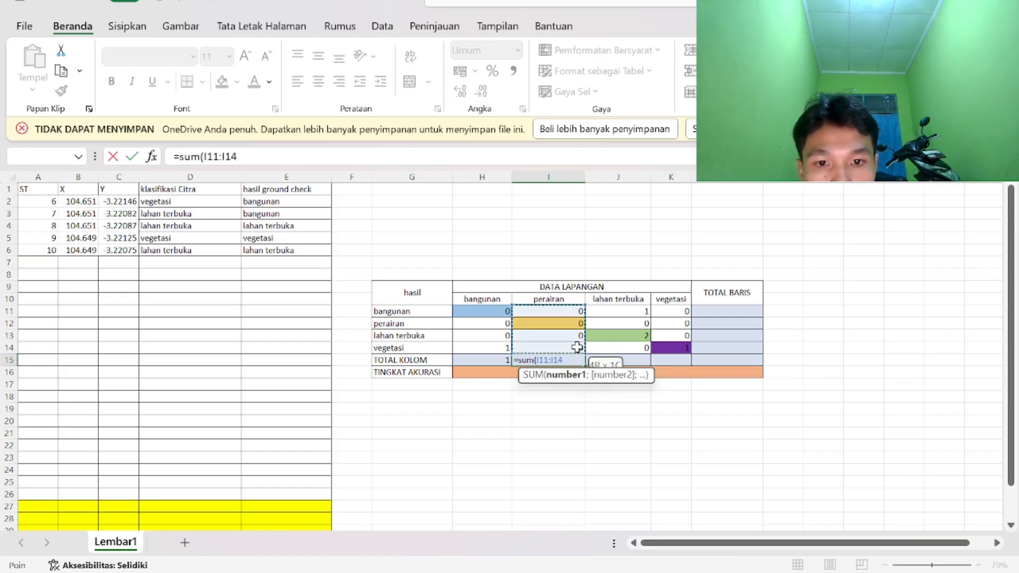
key(Return)
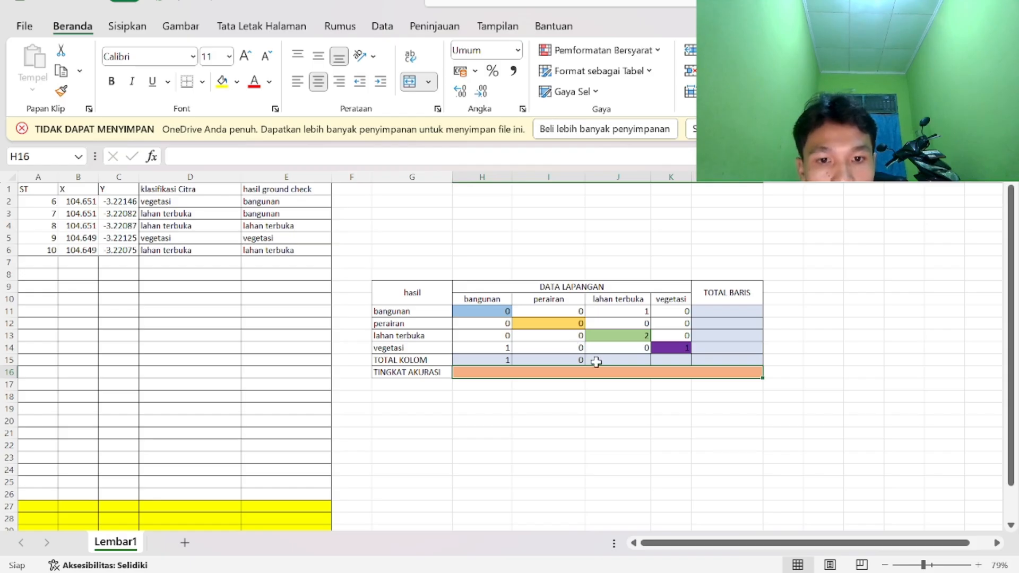
click(594, 360)
text(=sum)
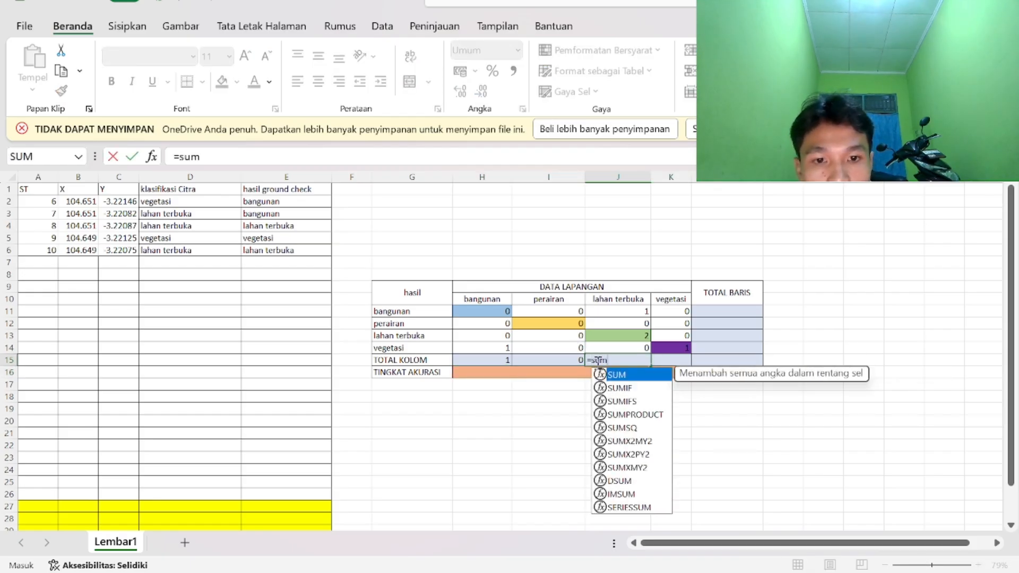
text(()
drag(616, 314, 615, 347)
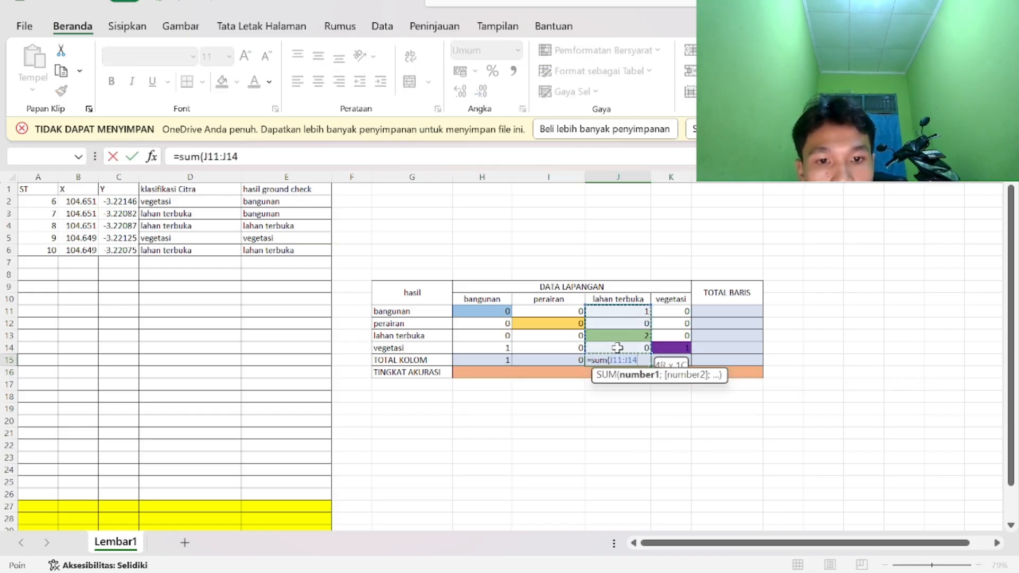
key(Return)
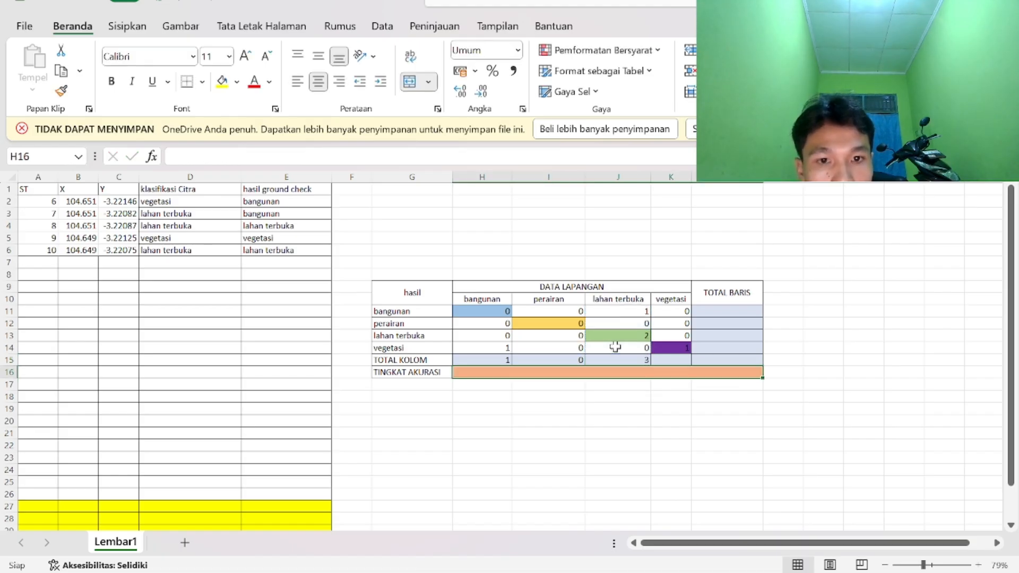
- Total the vegetasi column in K15, TOTAL KOLOM row, with a SUM of K11:K14
click(673, 360)
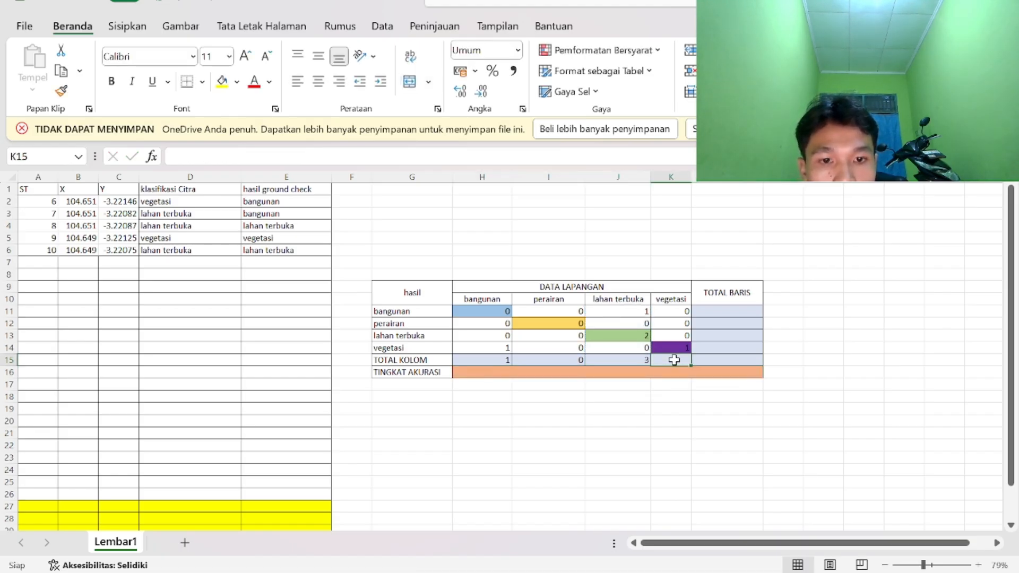
text(=sun)
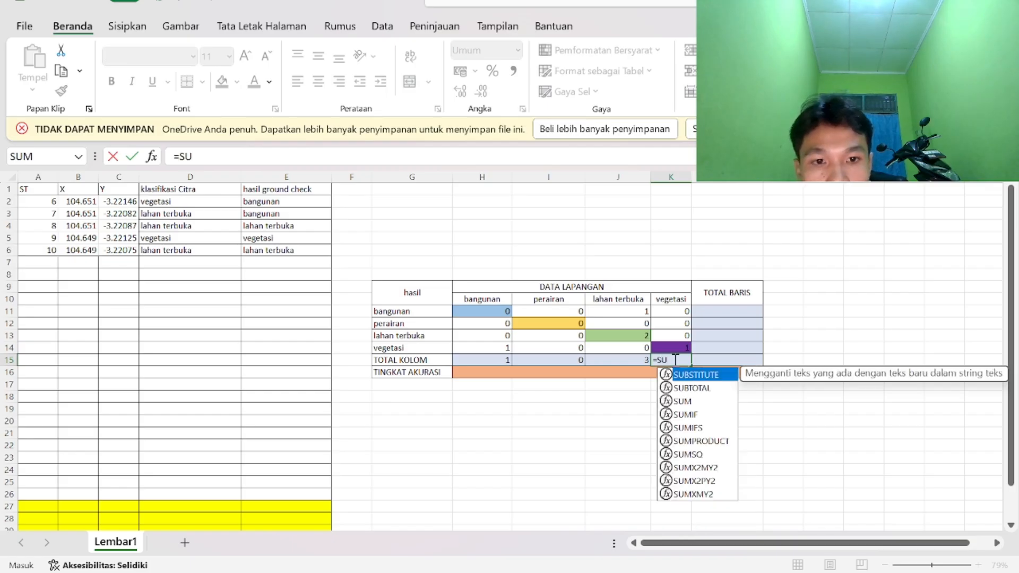
key(BackSpace)
key(BackSpace)
key(BackSpace)
text(sum()
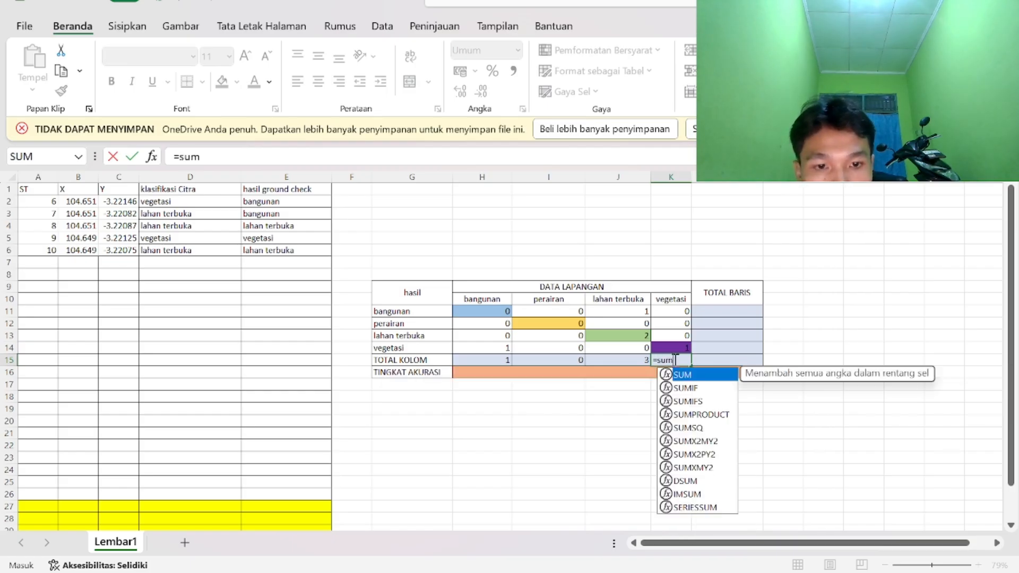
click(675, 310)
drag(675, 310, 673, 347)
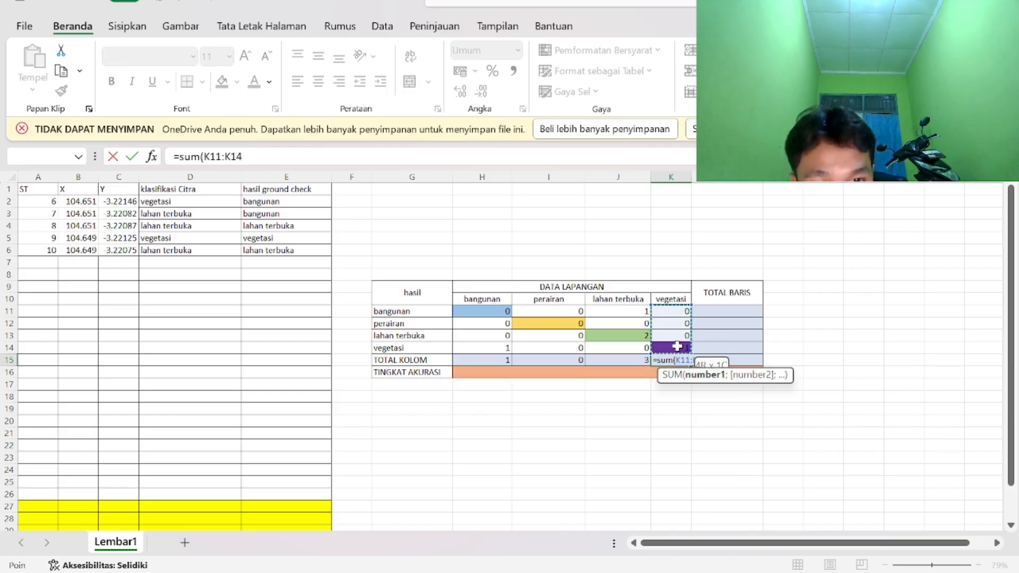
text())
key(Return)
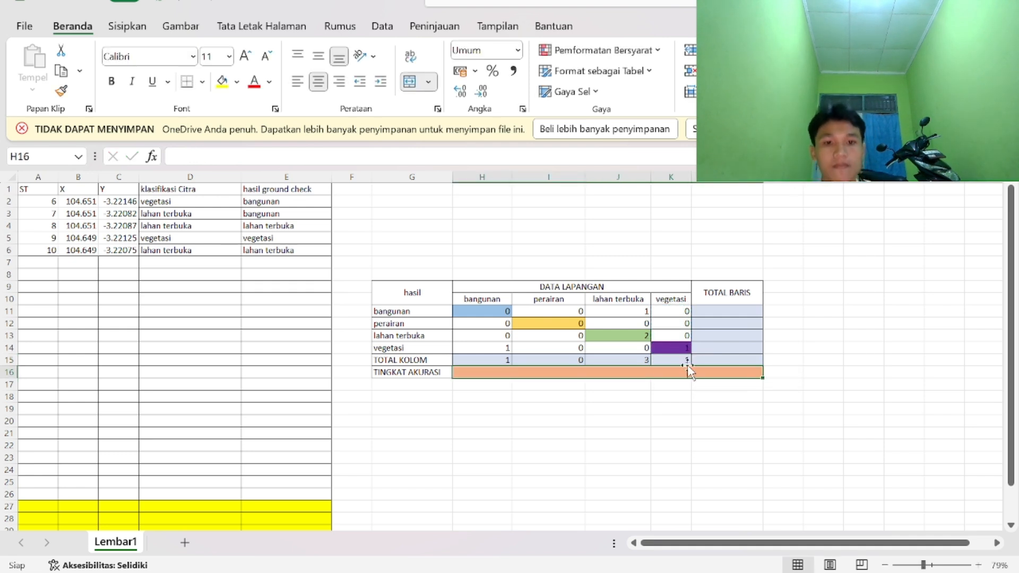
- Fill TOTAL BARIS for bangunan in L11 with SUM of H11:K11 and for perairan in L12 with SUM of H12:K12
click(727, 312)
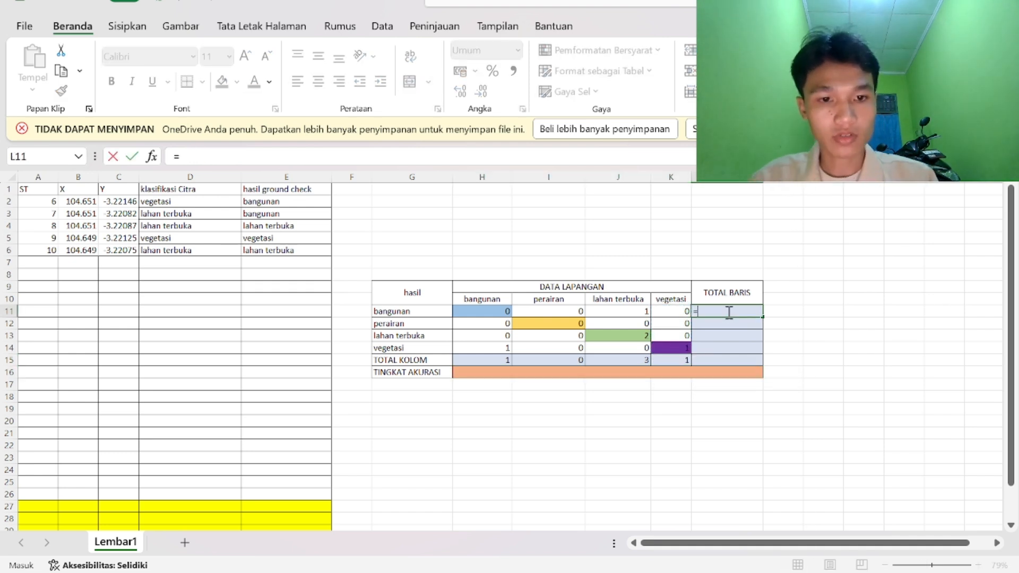
text(=sum()
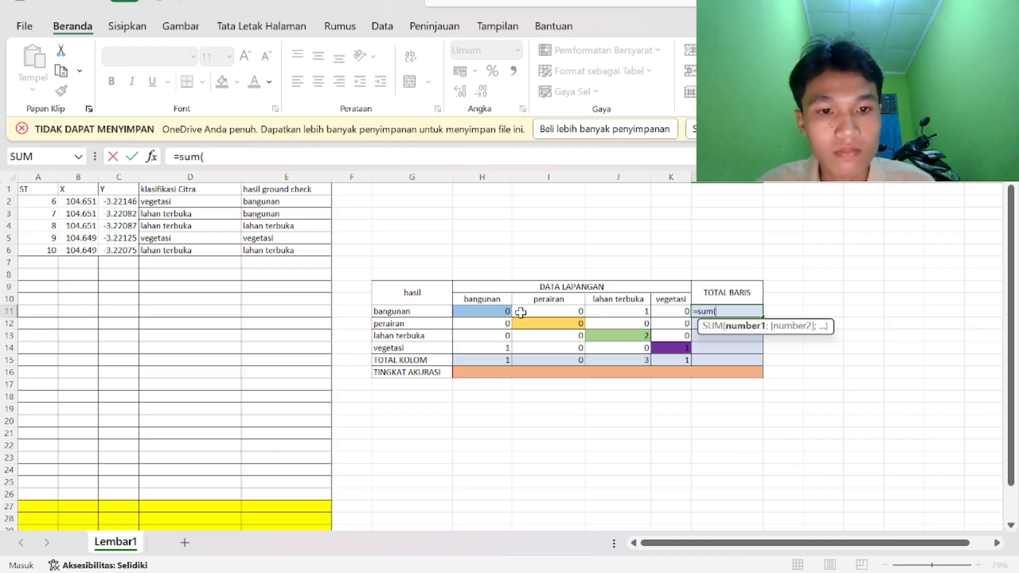
drag(470, 312, 664, 321)
key(Return)
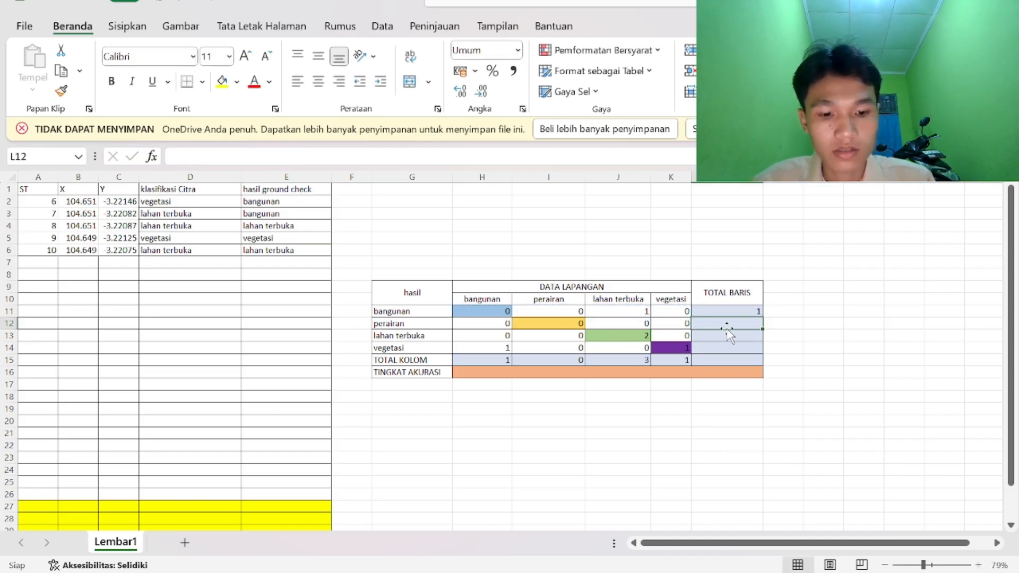
text(=sum()
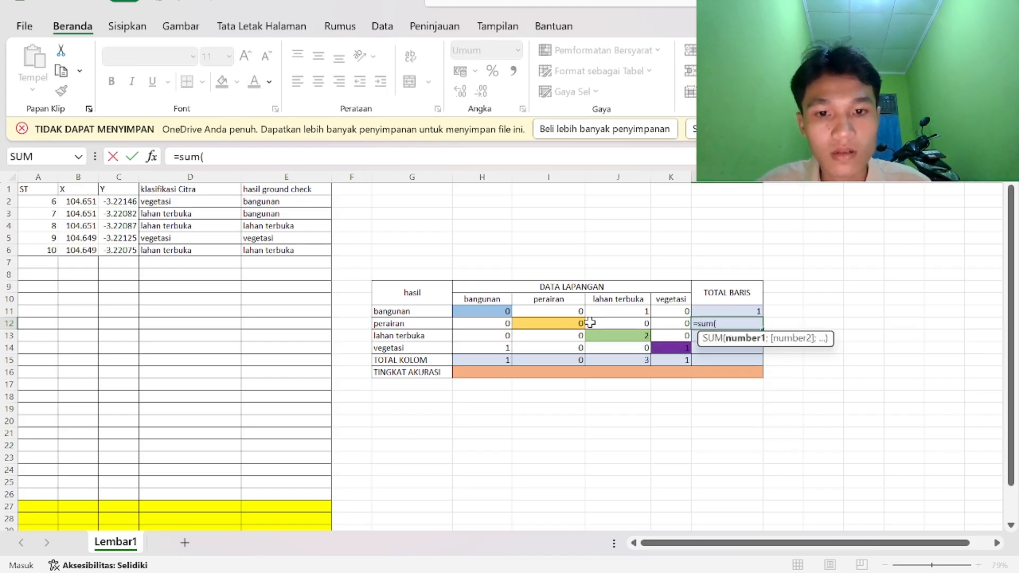
drag(493, 323, 660, 328)
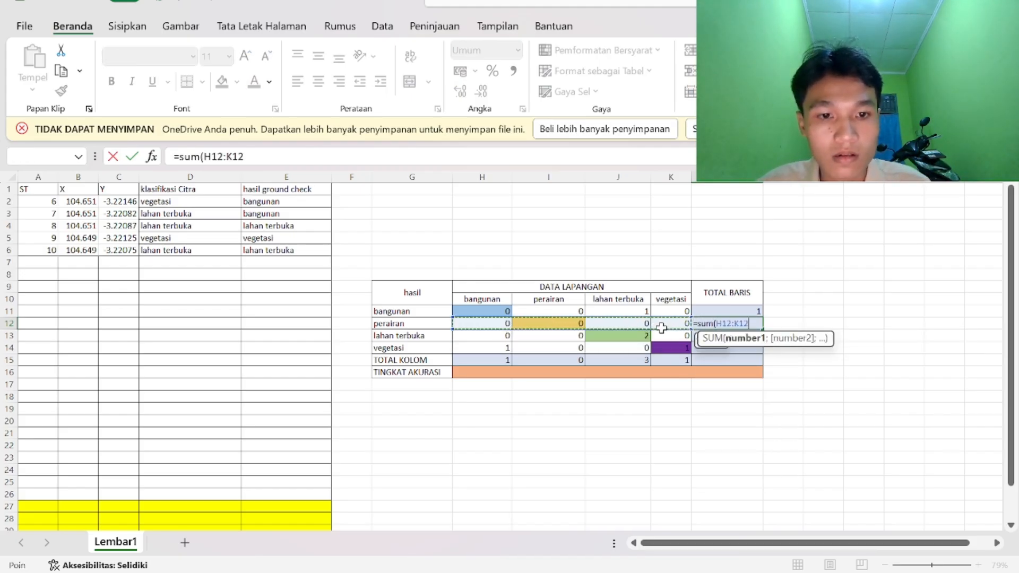
key(Return)
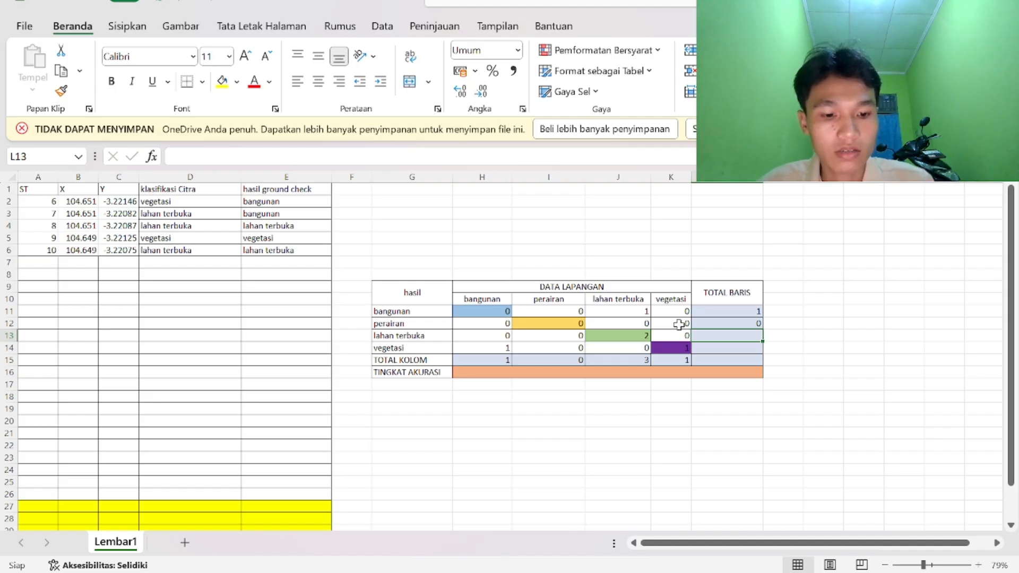
- Fill TOTAL BARIS for lahan terbuka in L13 with SUM of H13:K13 and for vegetasi in L14 with SUM of H14:K14
text(=sum()
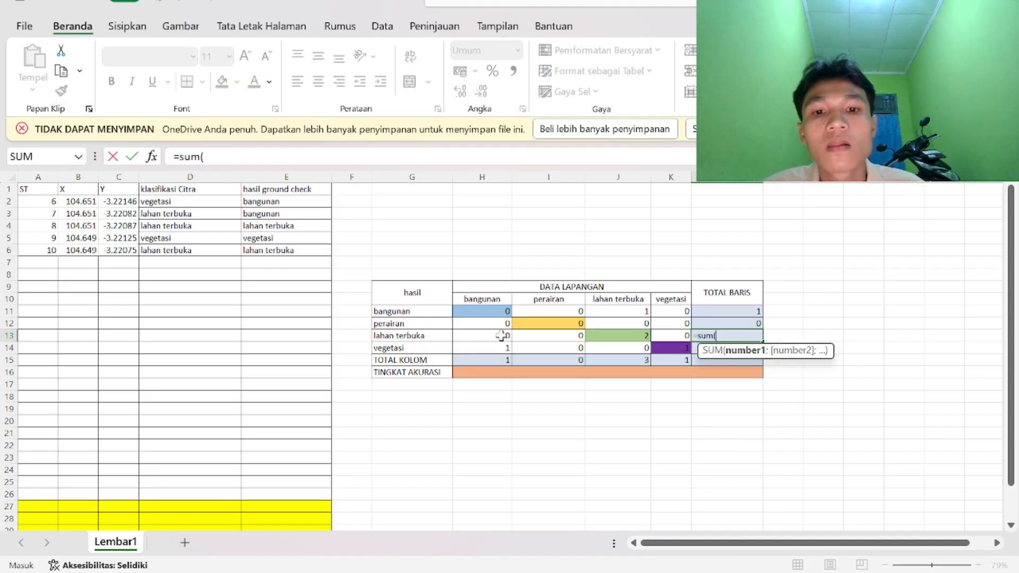
drag(501, 336, 669, 336)
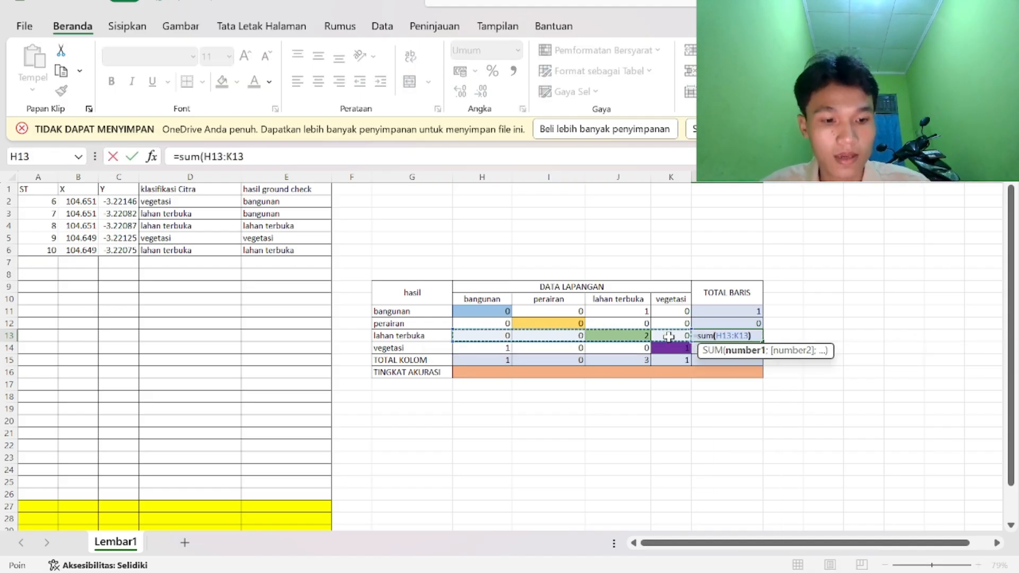
key(Return)
text(=sum()
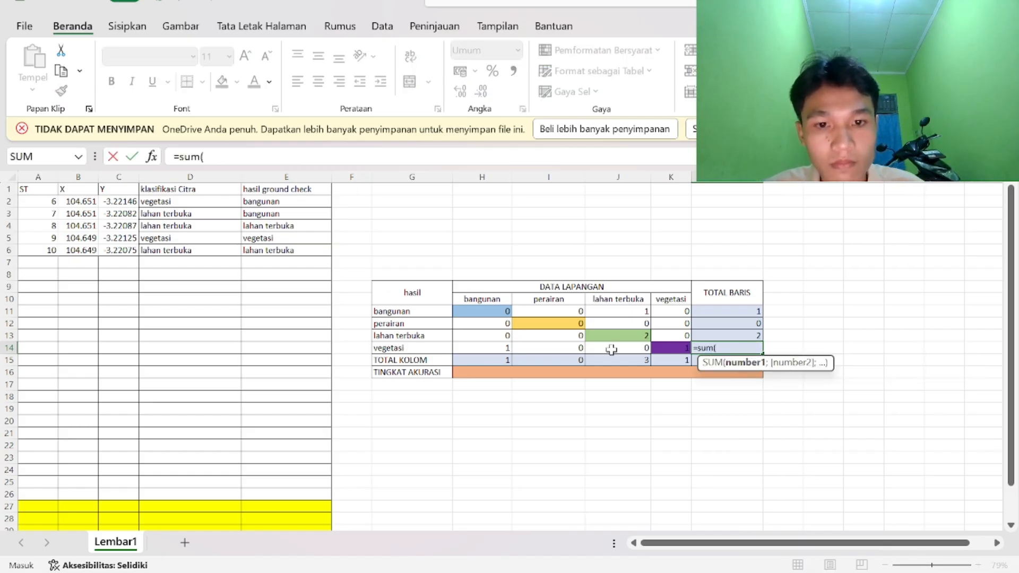
click(489, 349)
drag(490, 350, 667, 348)
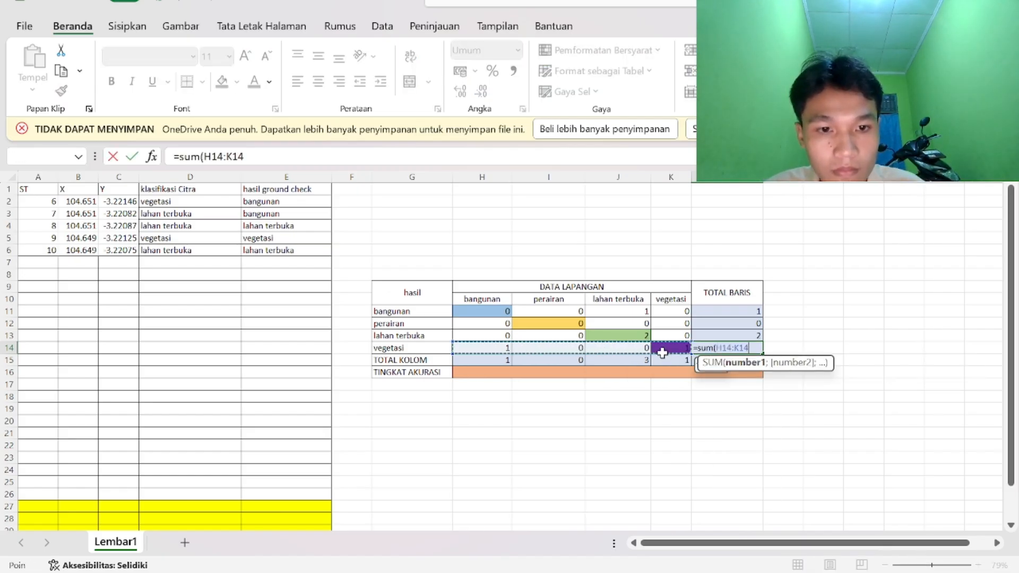
key(Return)
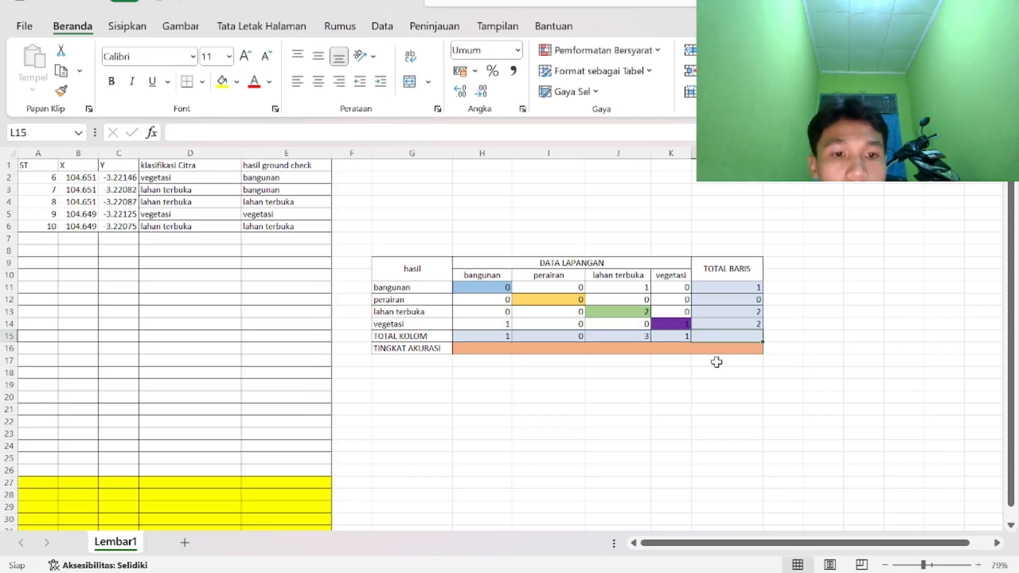
- Compute the grand total in L15, where TOTAL KOLOM meets TOTAL BARIS, with a SUM of L11:L14
text(=sm)
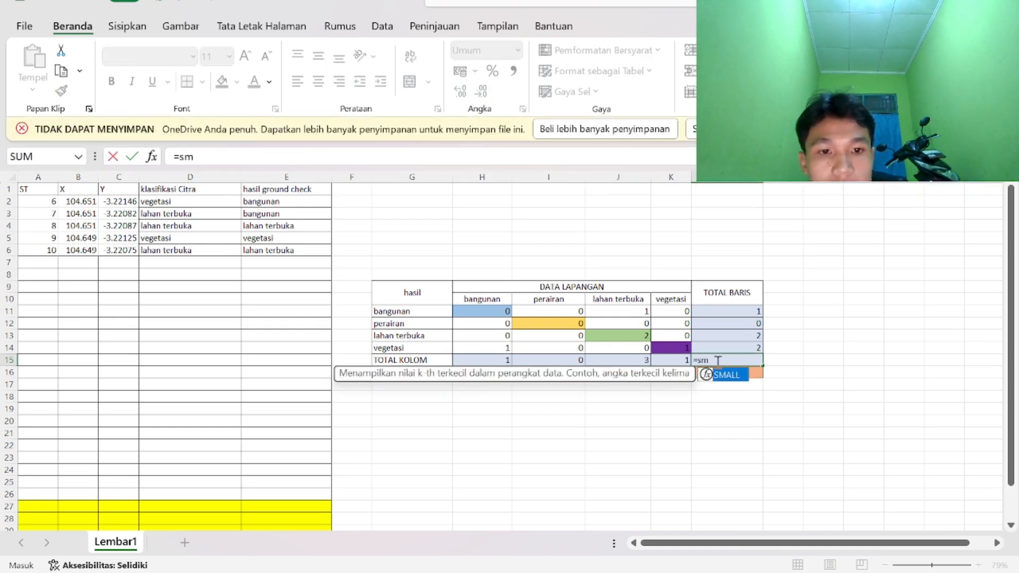
key(BackSpace)
text(um()
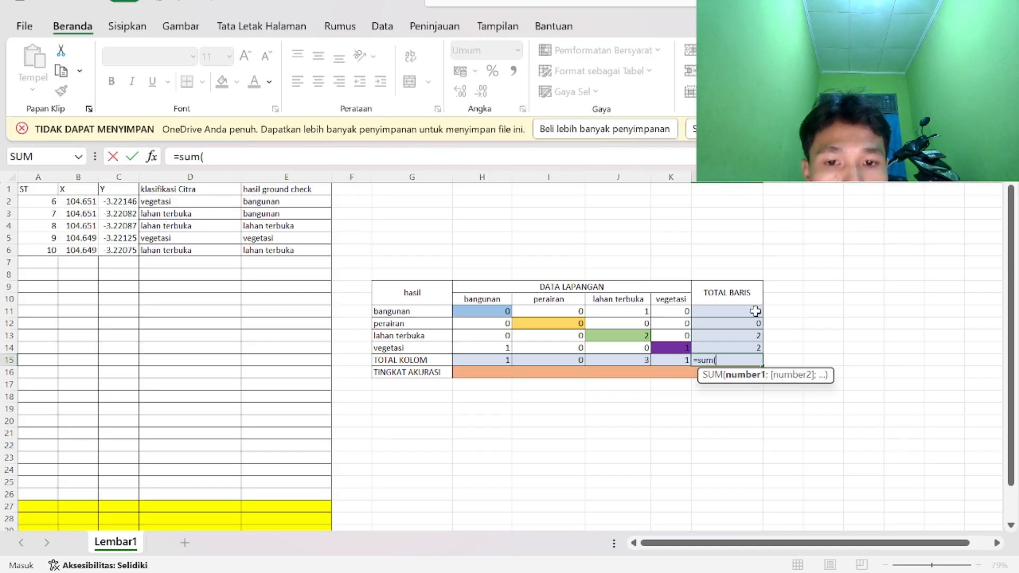
drag(754, 311, 760, 348)
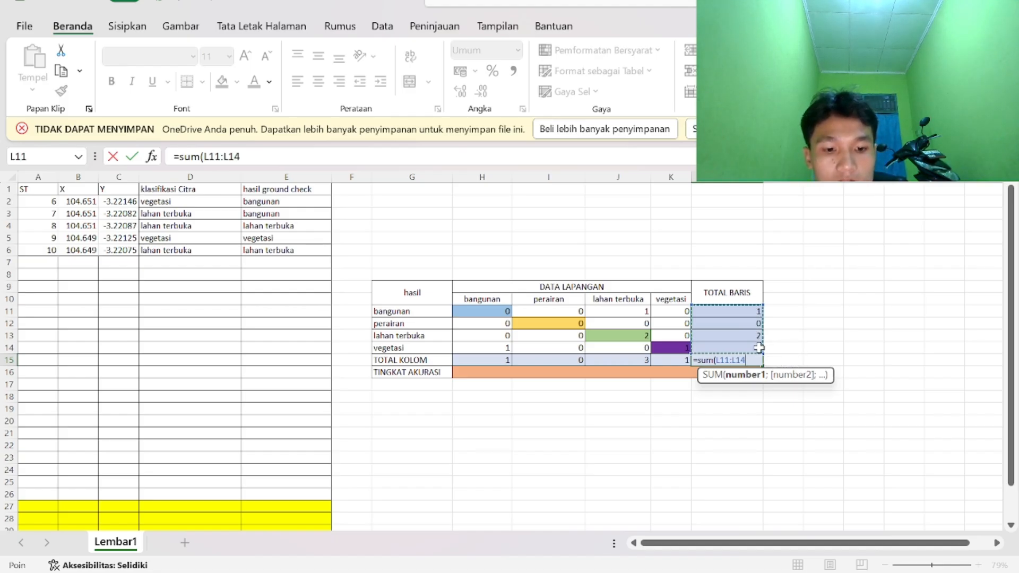
key(Return)
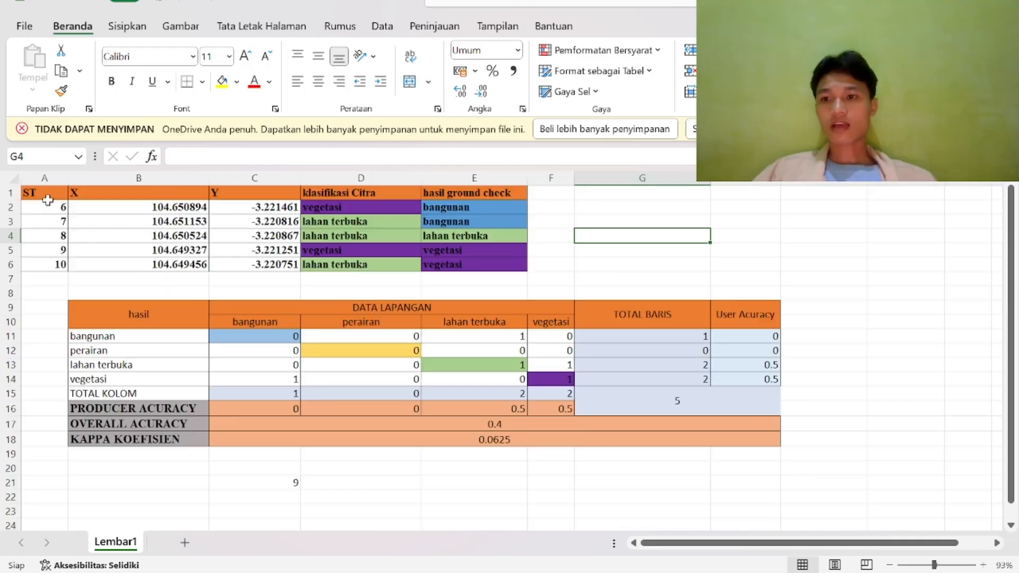
- Review the station data, column totals, Producer Acuracy row and TOTAL BARIS column in the completed accuracy table
drag(48, 198, 337, 206)
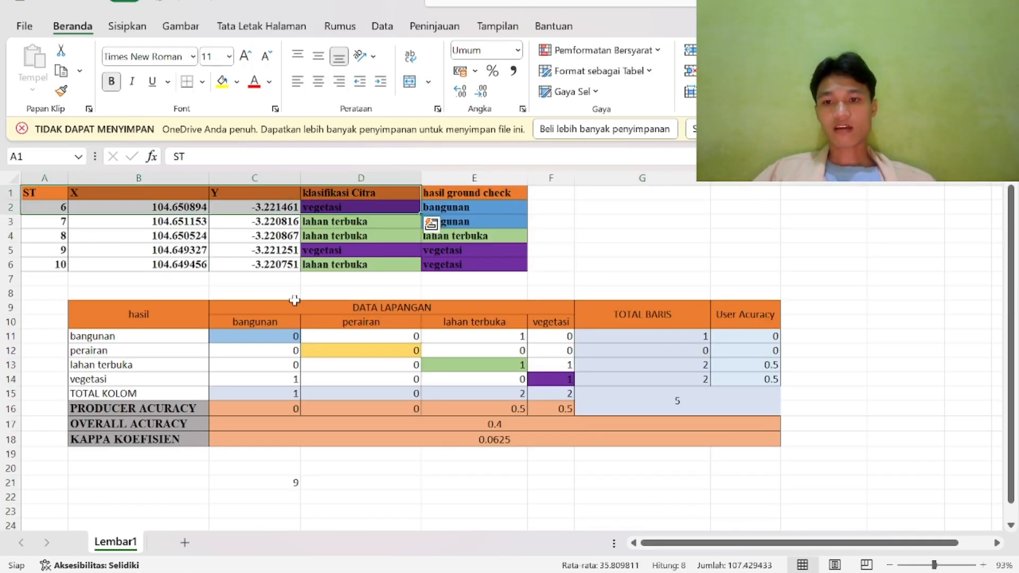
click(277, 350)
drag(277, 394, 562, 410)
click(647, 343)
drag(647, 342, 656, 366)
click(802, 376)
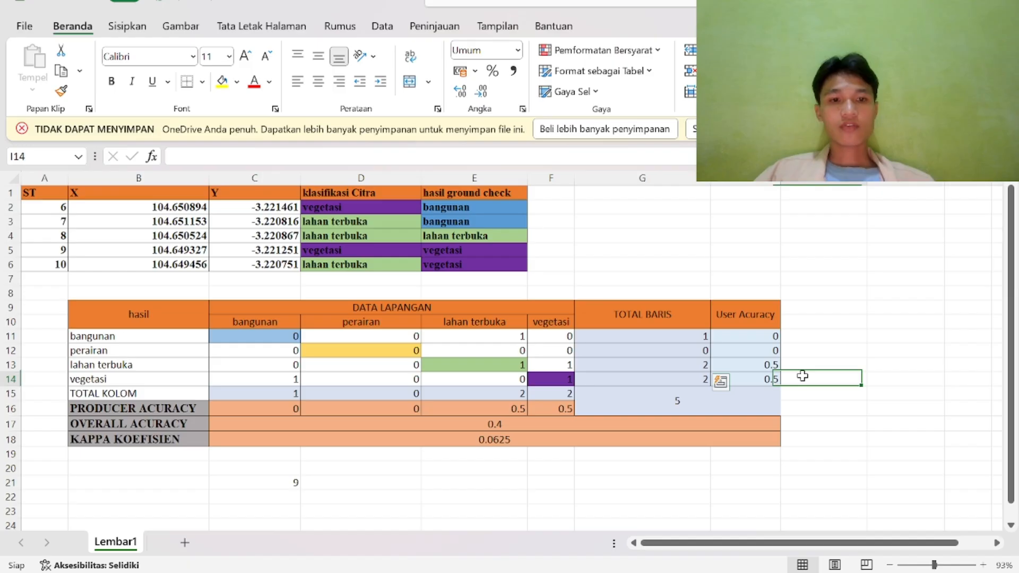
- Open the User Acuracy formula for the bangunan row in H11 to examine its cell references
click(743, 314)
click(745, 339)
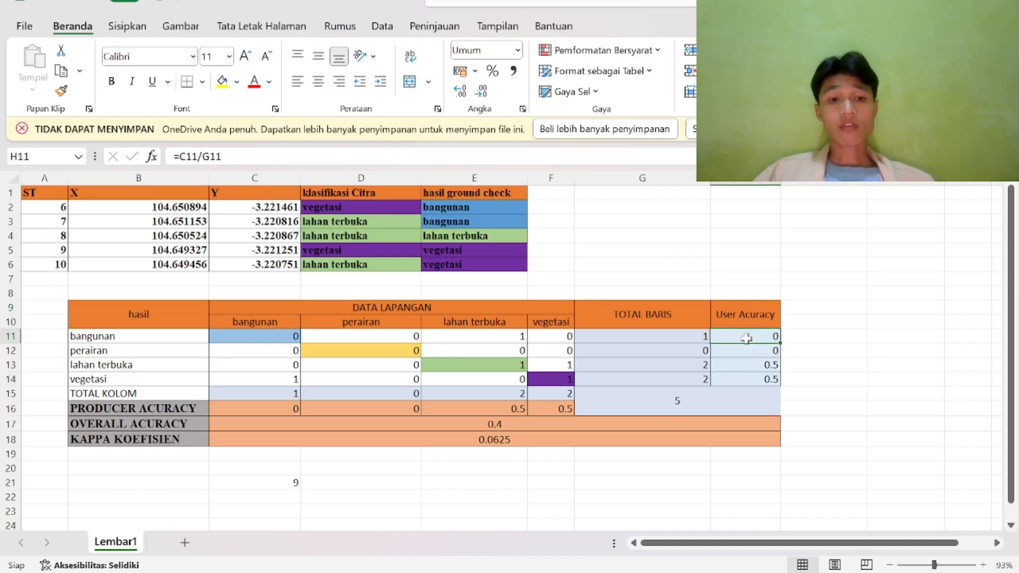
double_click(746, 338)
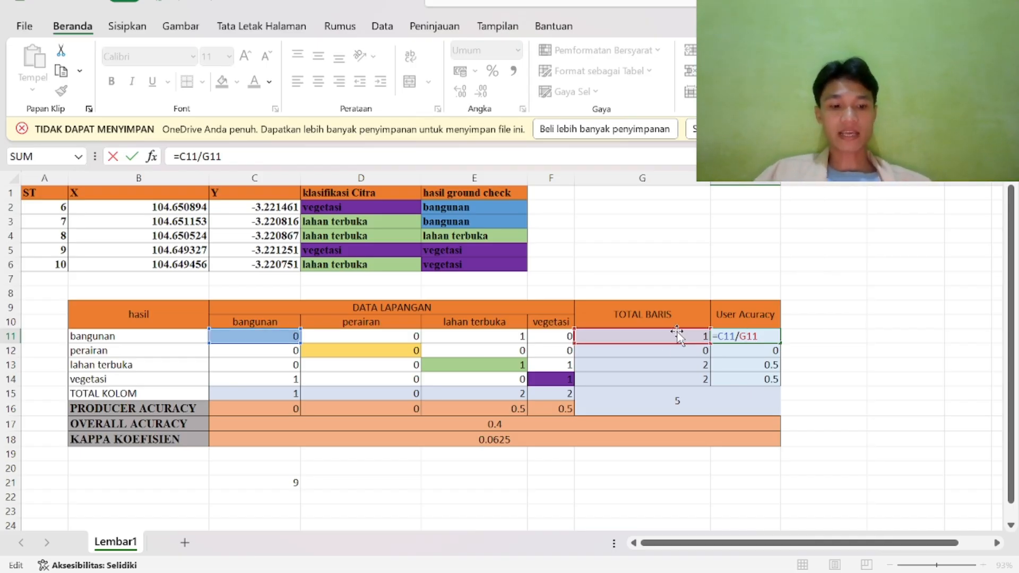
- Close the User Acuracy formula for bangunan and examine the Producer Acuracy formula for bangunan in C16
key(Return)
click(774, 338)
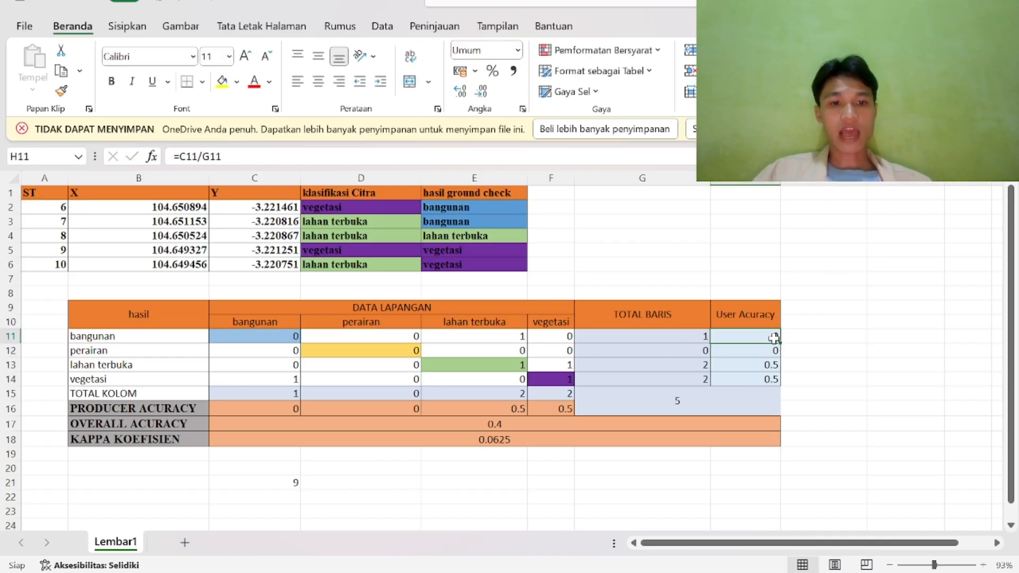
mouse_move(782, 344)
mouse_down()
mouse_move(784, 391)
mouse_move(777, 340)
mouse_up()
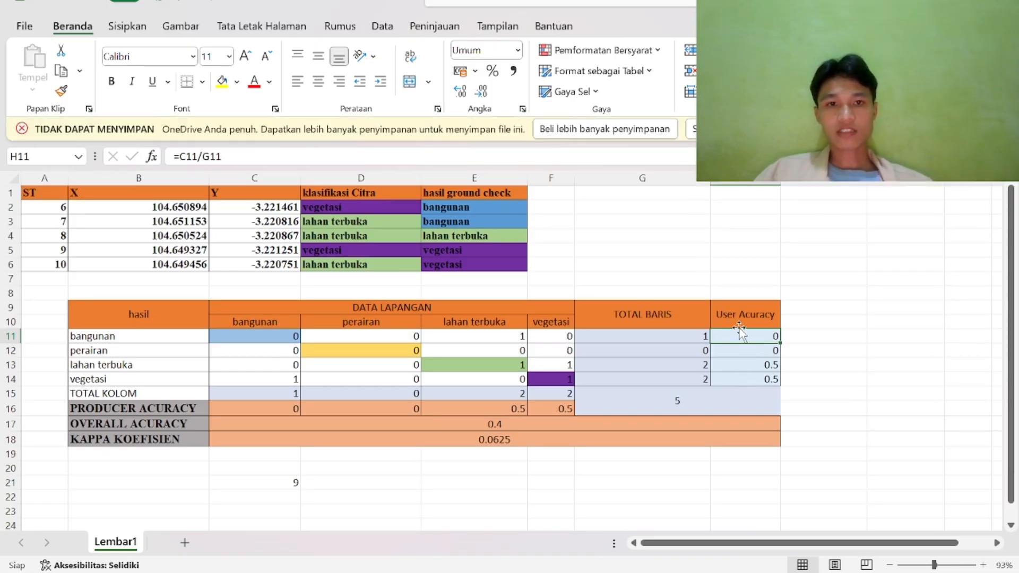
click(342, 399)
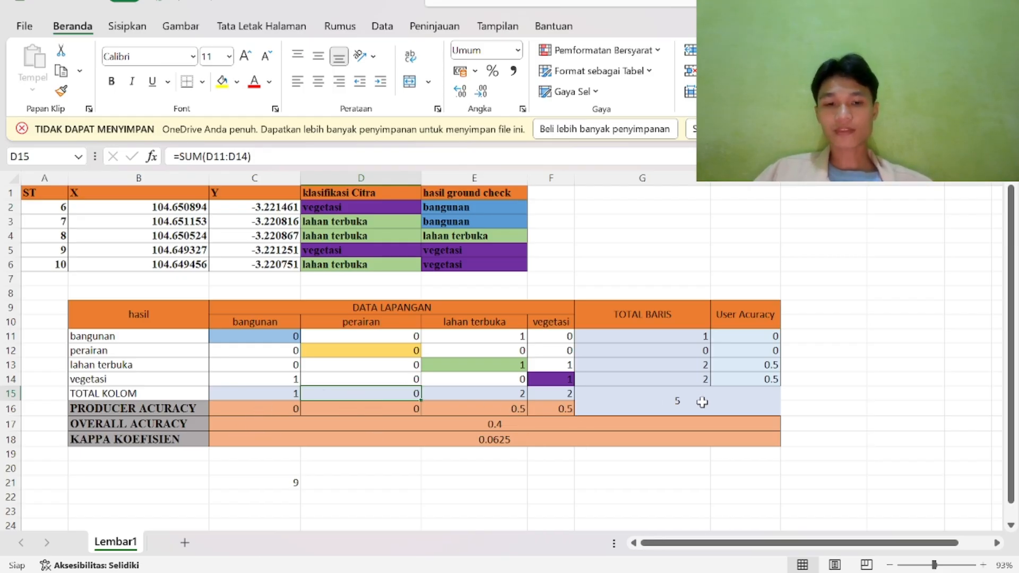
click(294, 410)
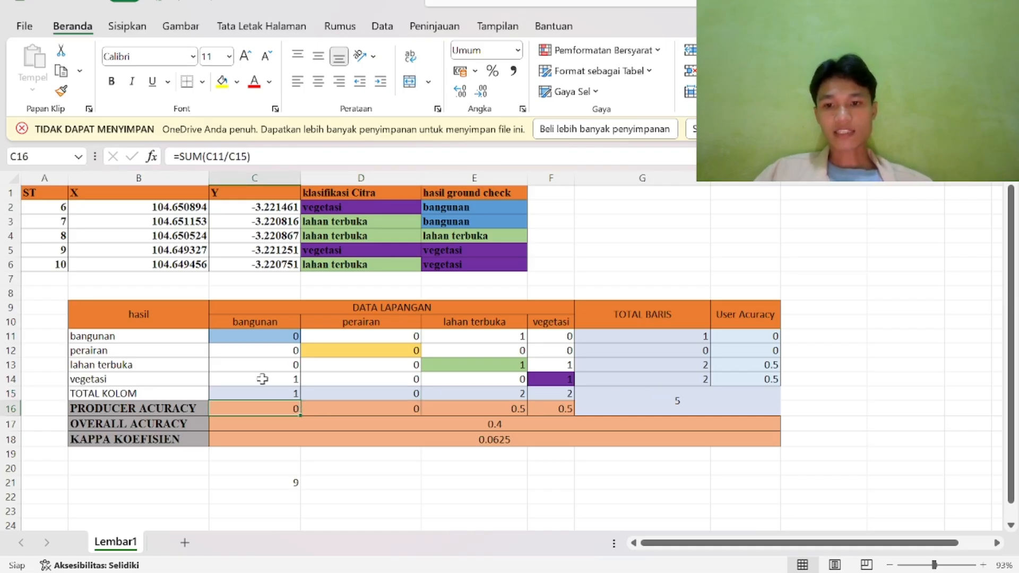
double_click(281, 413)
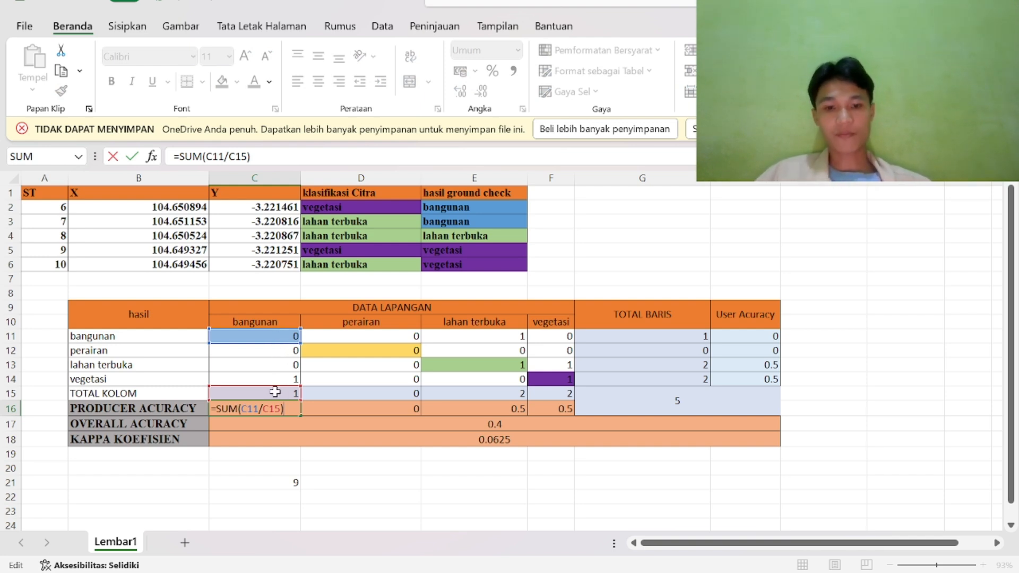
key(Return)
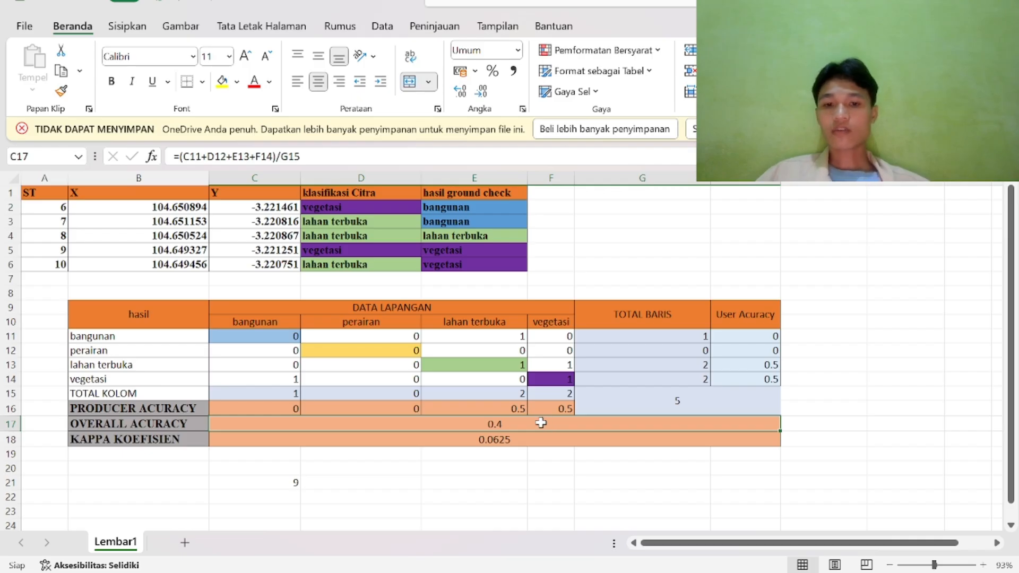
- Examine which cells the grand total formula in G15 adds up
double_click(614, 405)
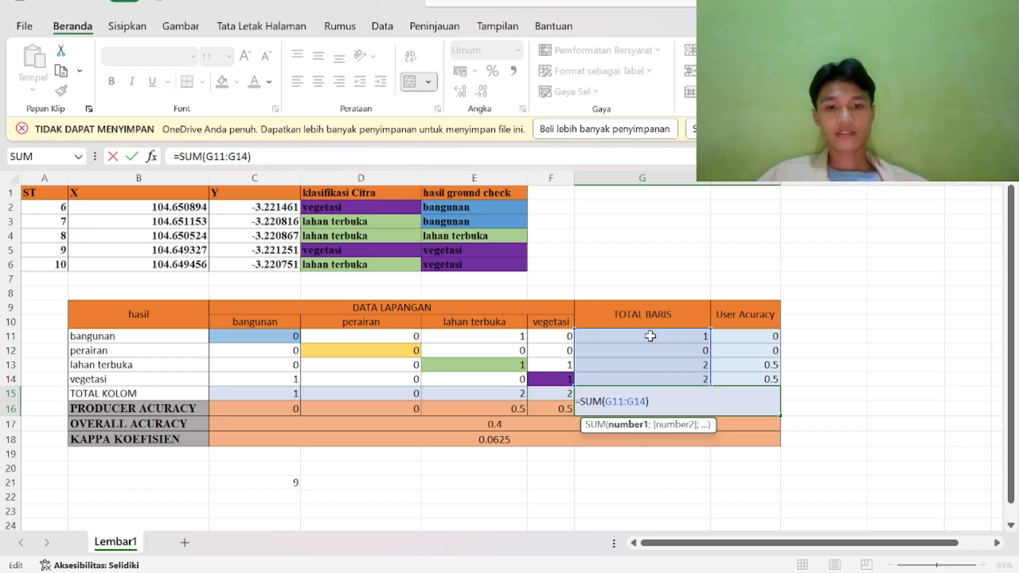
key(Return)
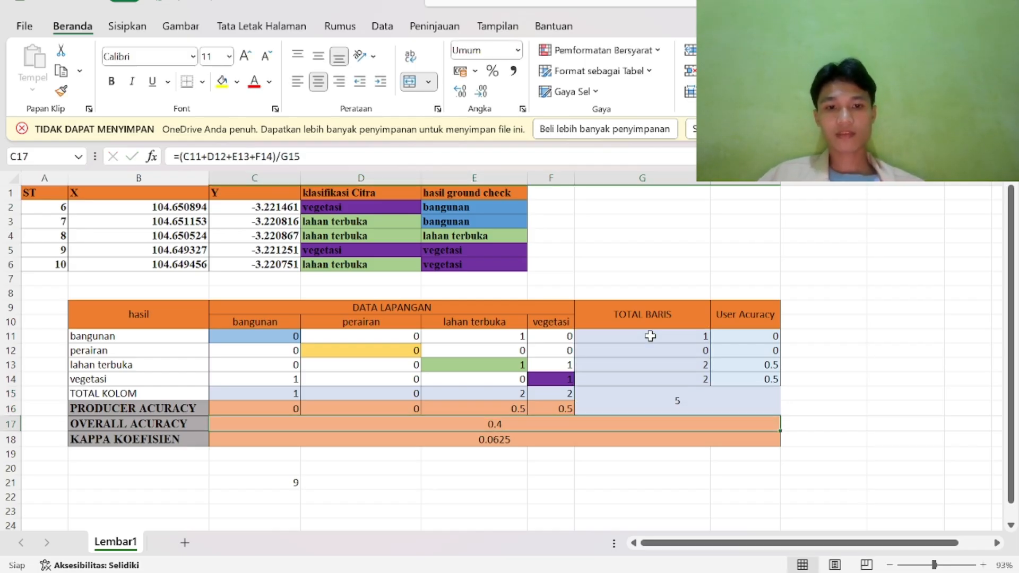
click(678, 403)
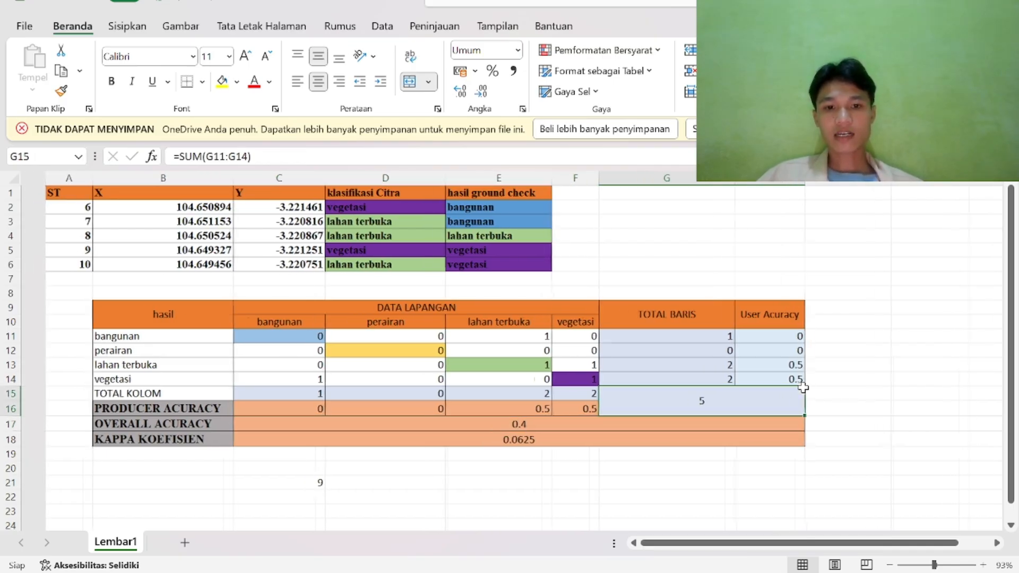
scroll(803, 388, down, 2)
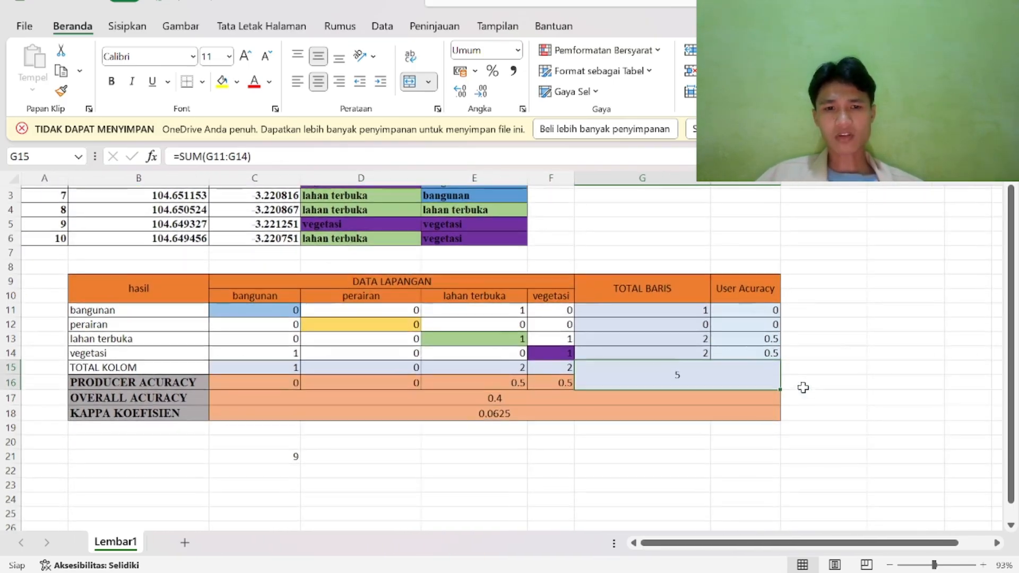
scroll(803, 387, up, 1)
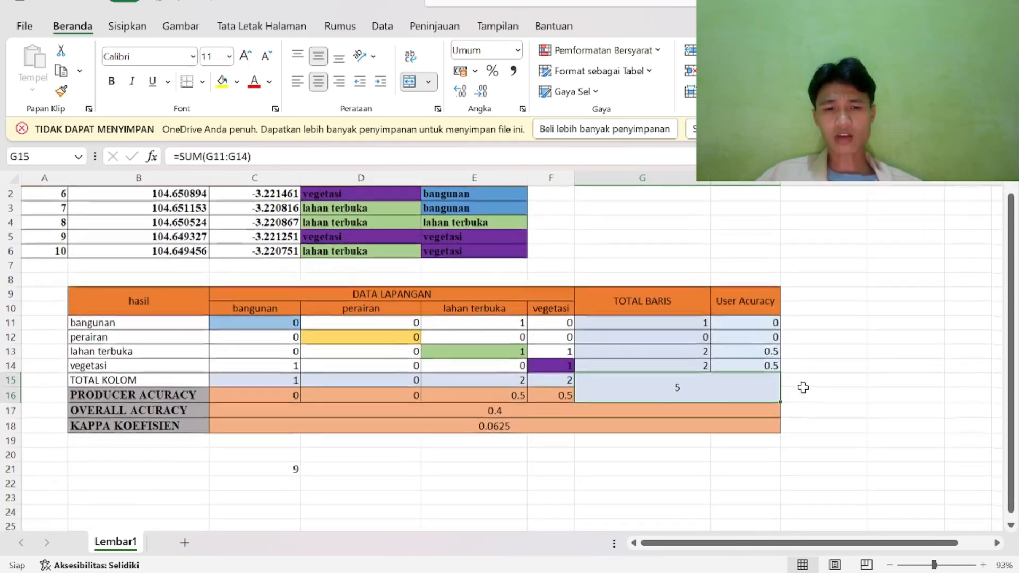
- Examine the cell references of the OVERALL ACURACY formula in C17
click(453, 412)
double_click(496, 412)
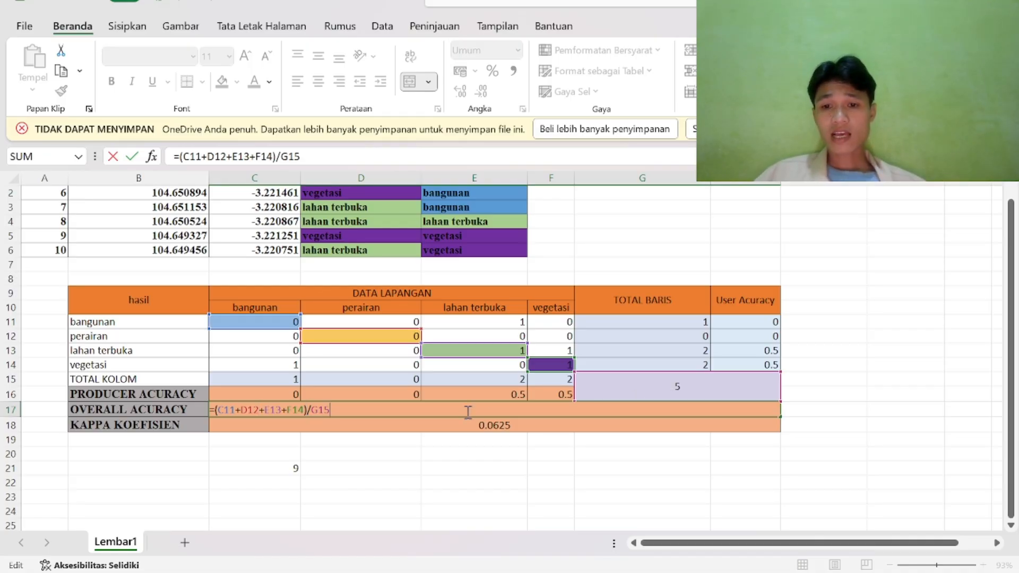
scroll(468, 412, up, 1)
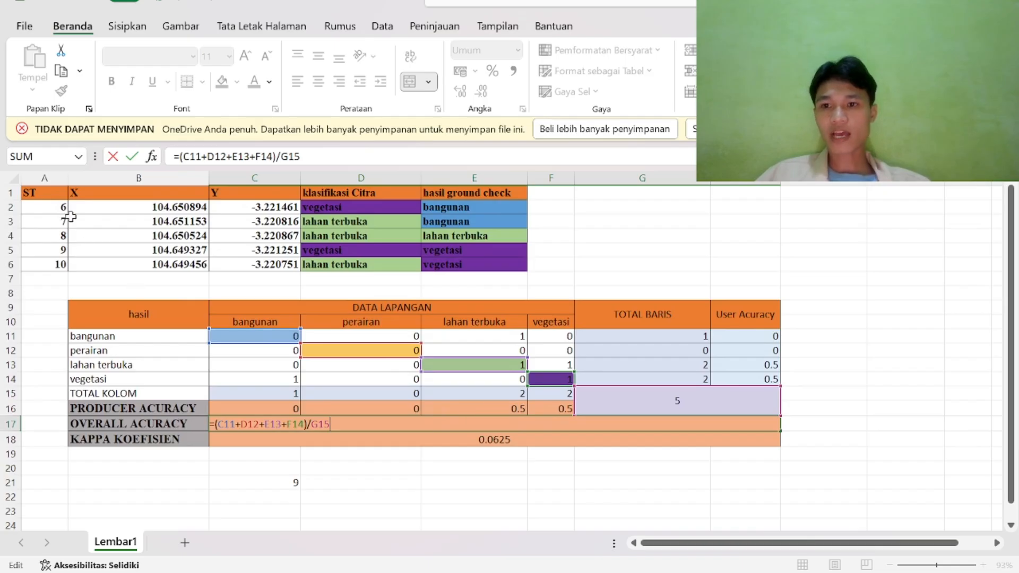
key(Return)
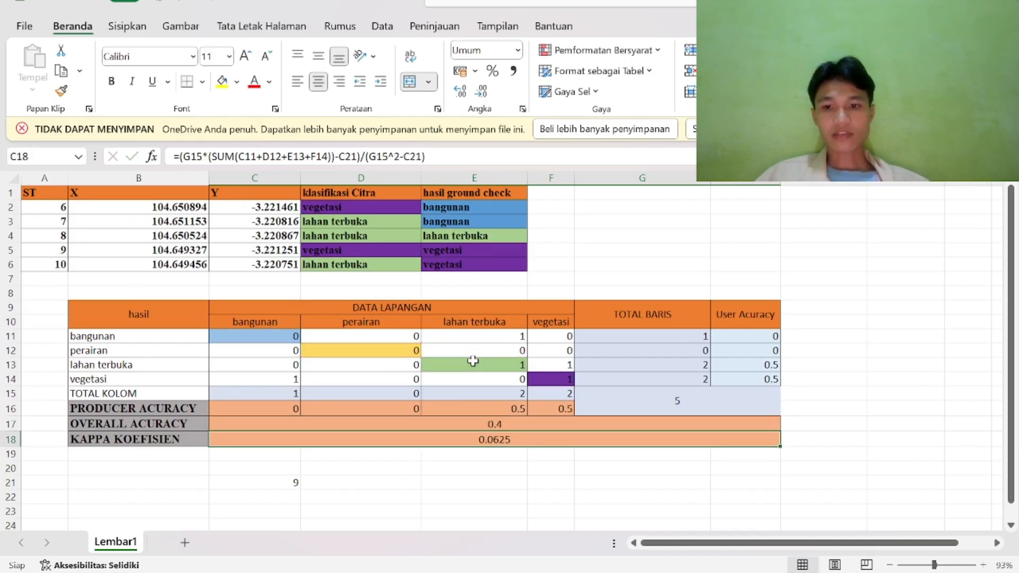
click(532, 422)
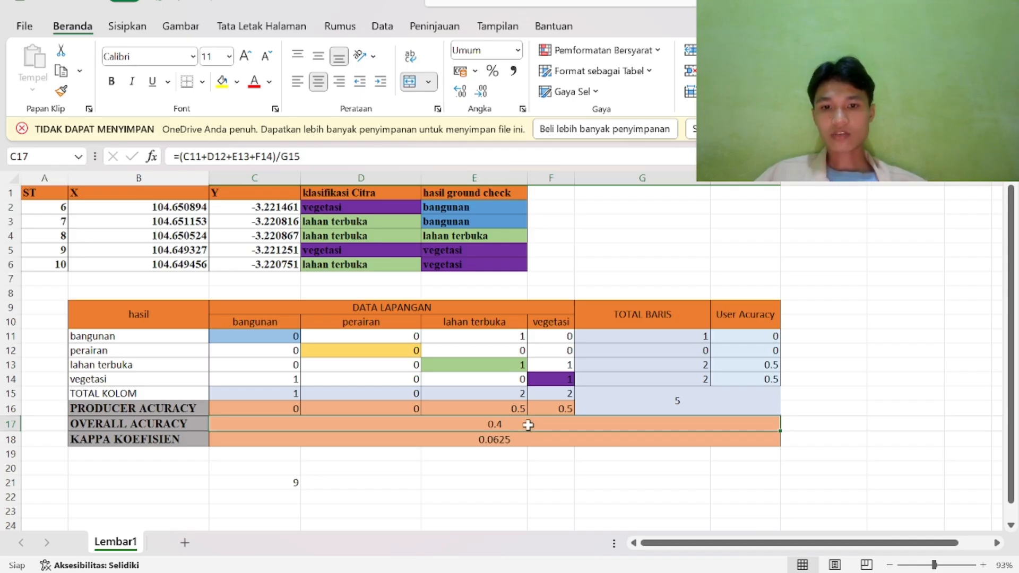
double_click(529, 423)
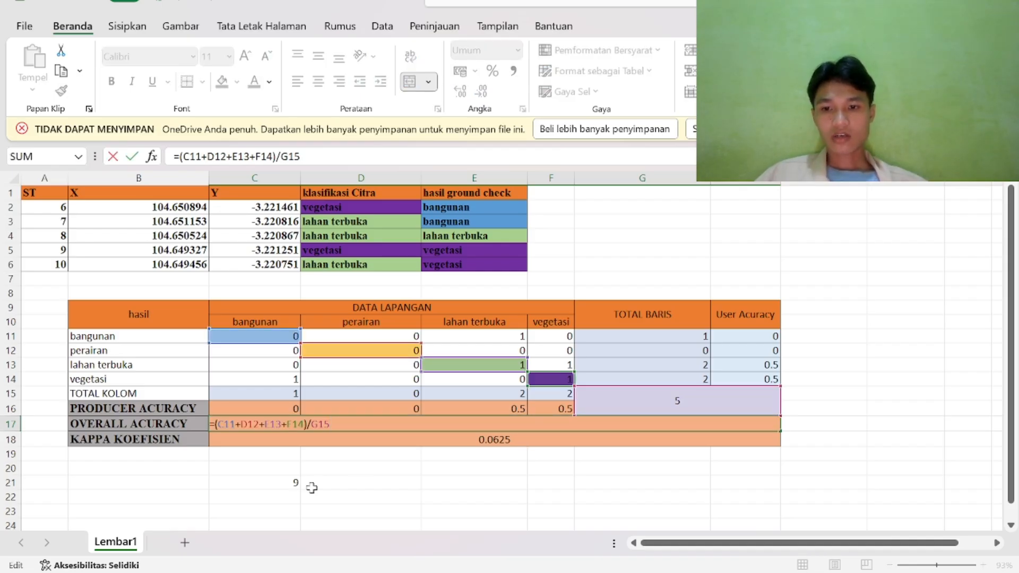
- Examine the helper formula in C21 and the full KAPPA KOEFISIEN formula in C18
click(286, 483)
double_click(286, 483)
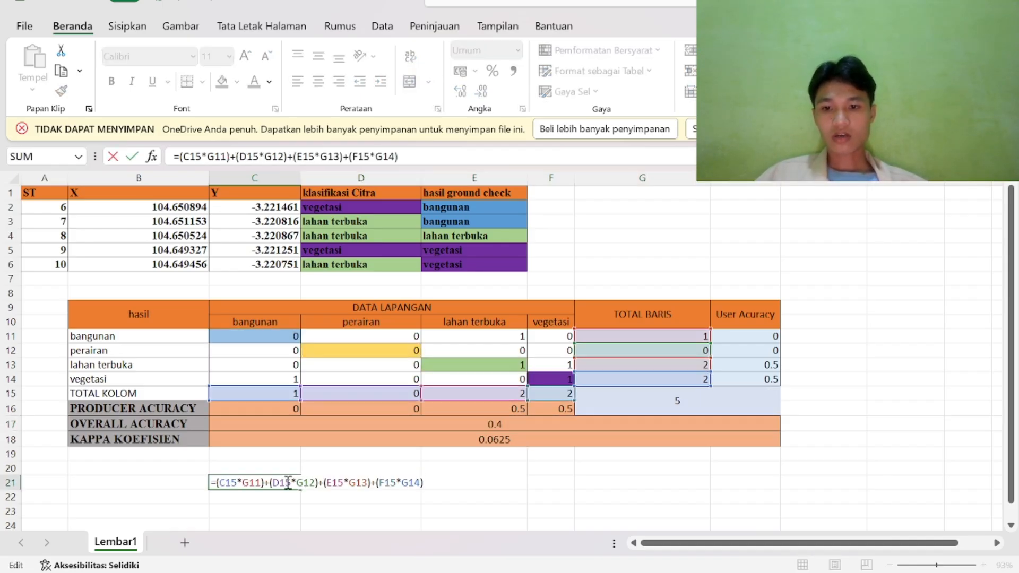
click(505, 440)
double_click(505, 441)
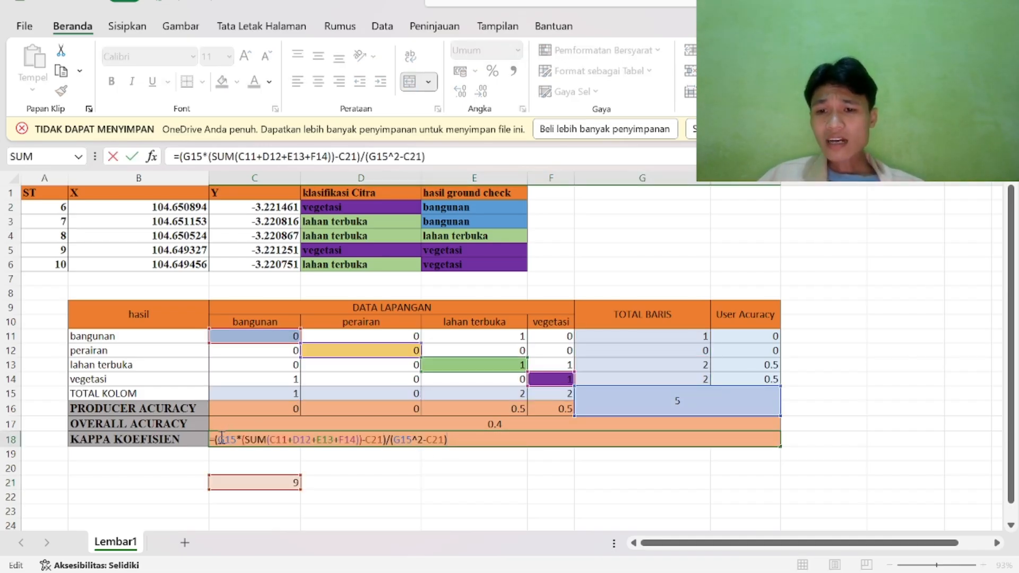
triple_click(167, 155)
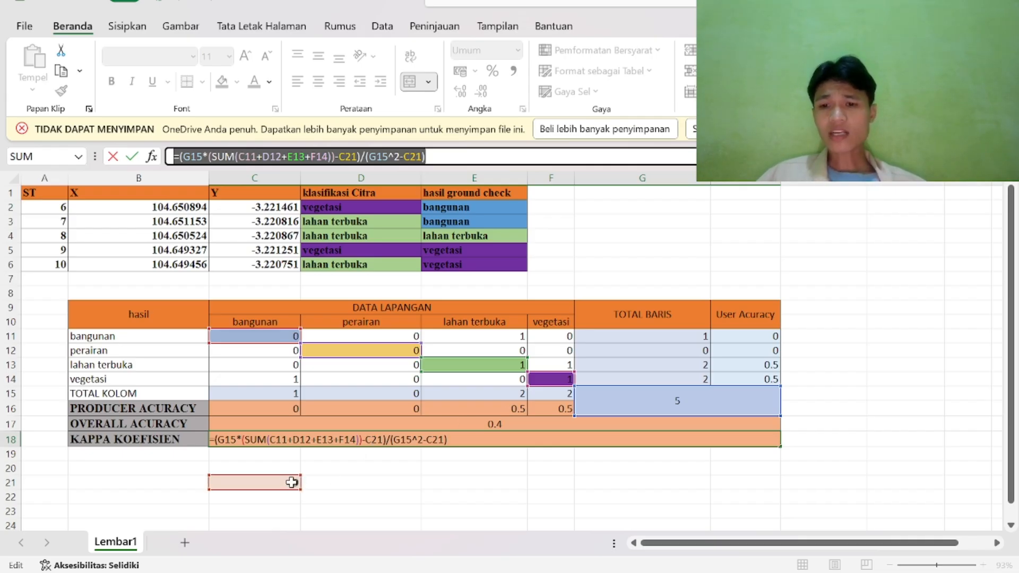
scroll(292, 482, down, 2)
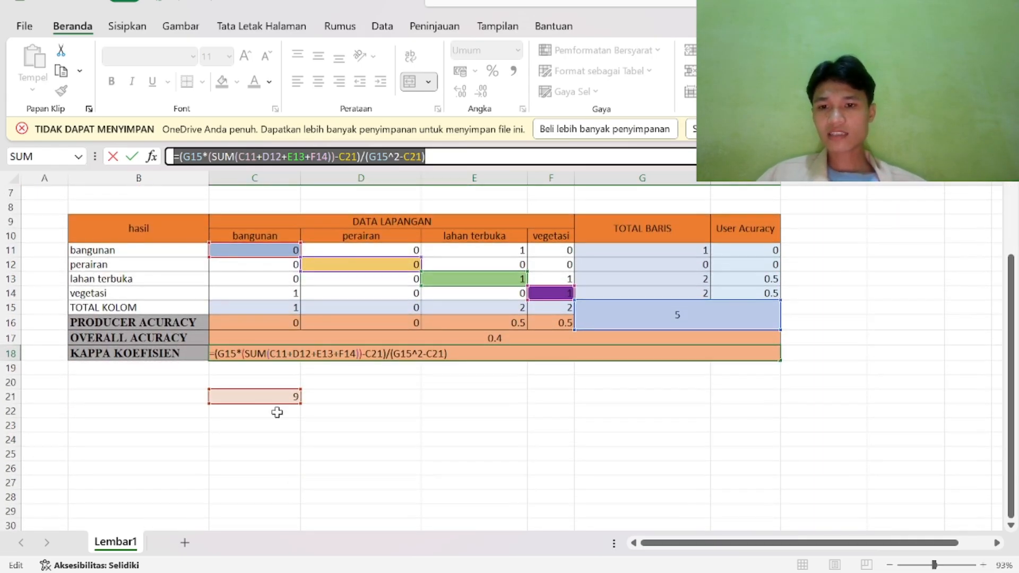
key(Return)
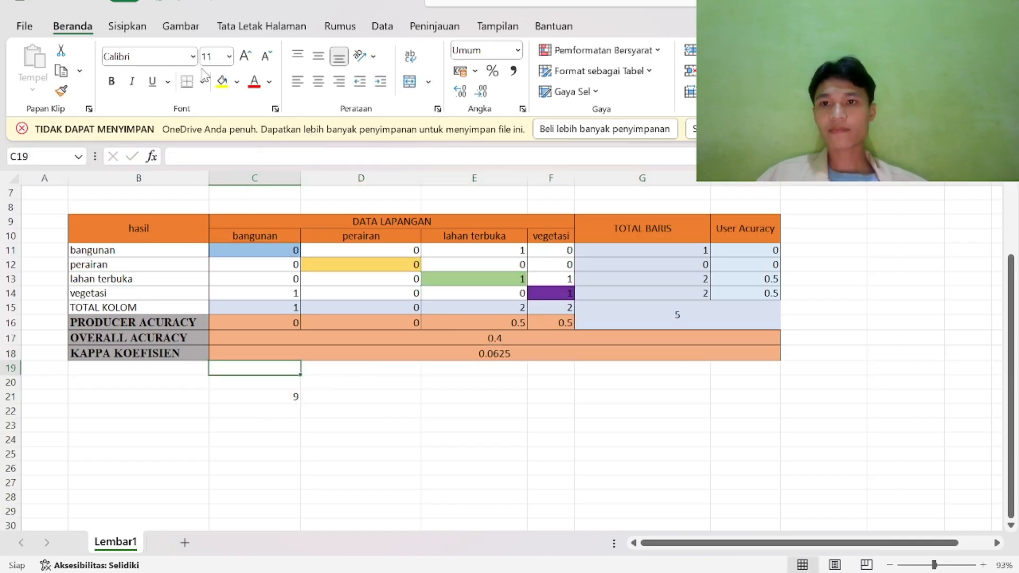
key(Up)
- Inspect how the helper formula in C21 combines the TOTAL KOLOM and TOTAL BARIS cells
click(259, 398)
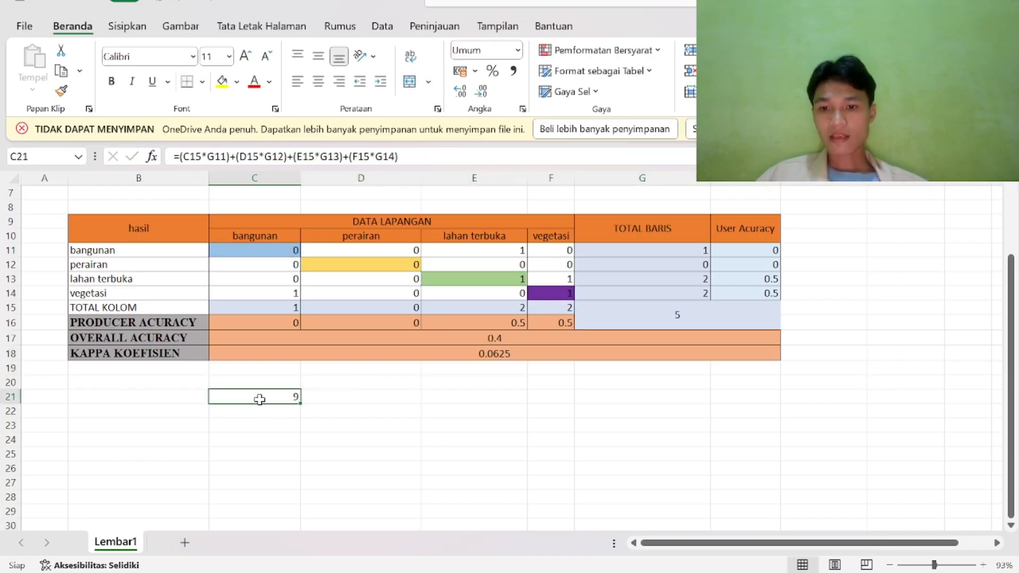
double_click(275, 397)
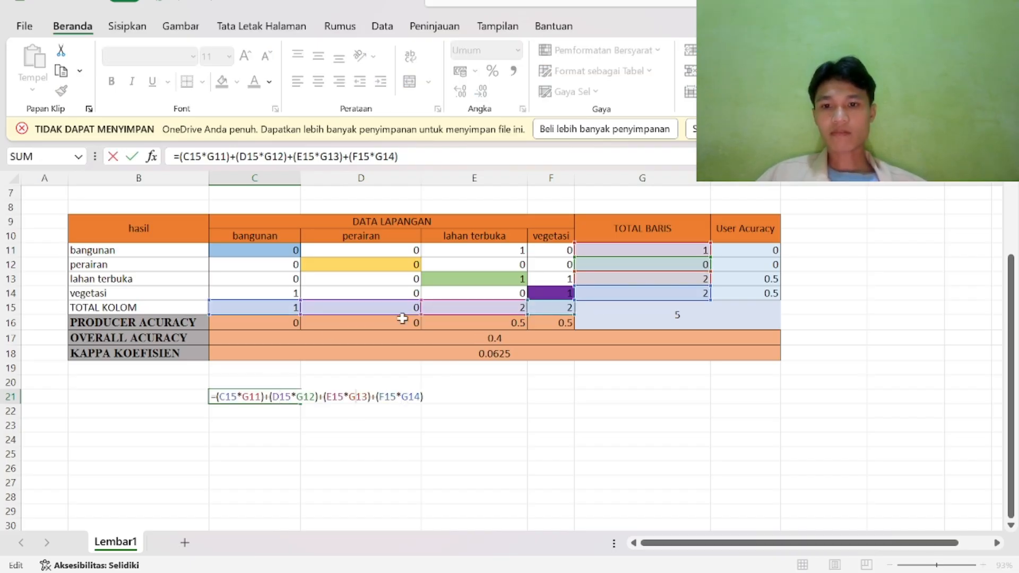
key(Return)
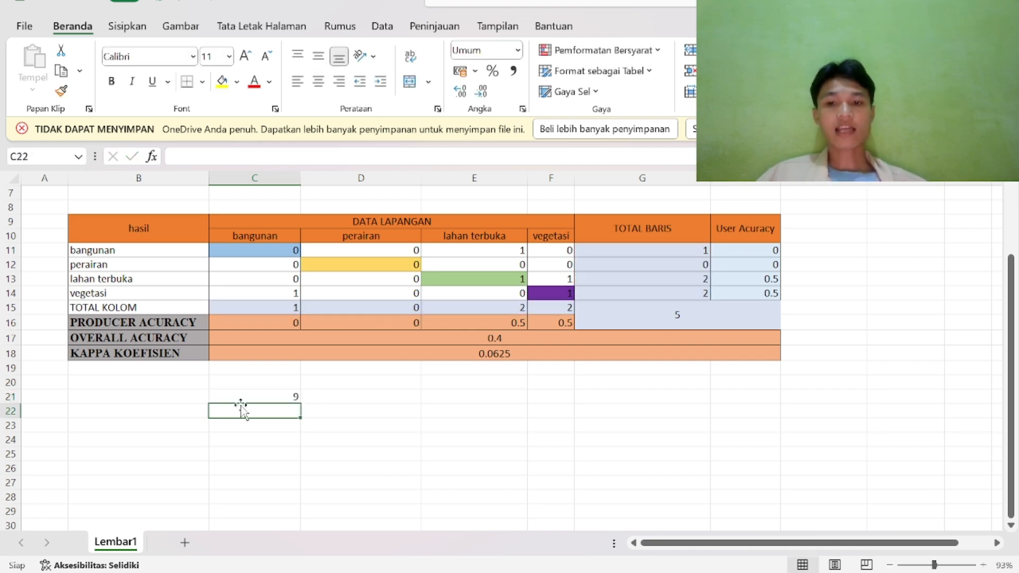
click(252, 397)
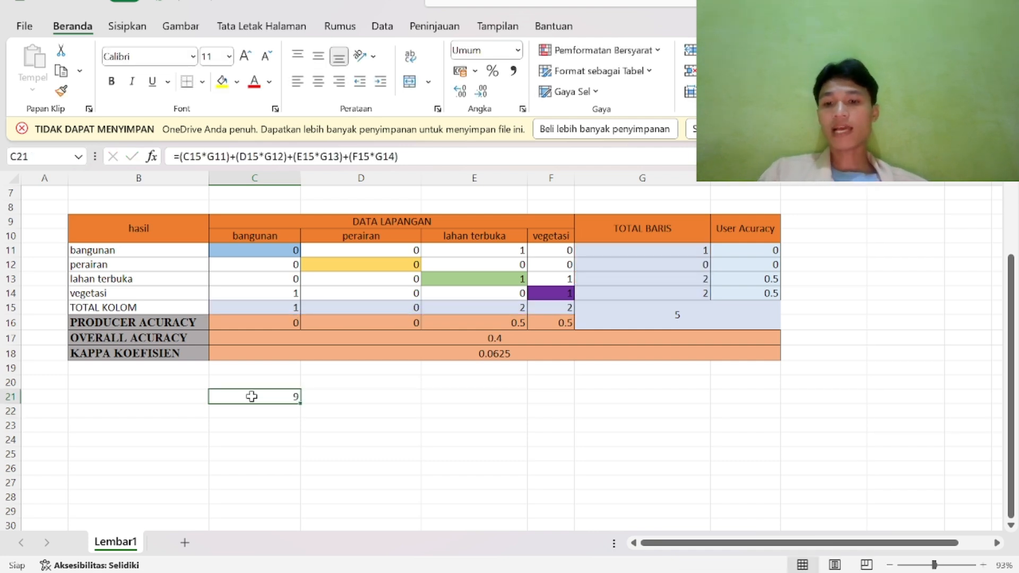
- Check where the KAPPA KOEFISIEN formula in C18 refers to the helper cell C21
click(446, 359)
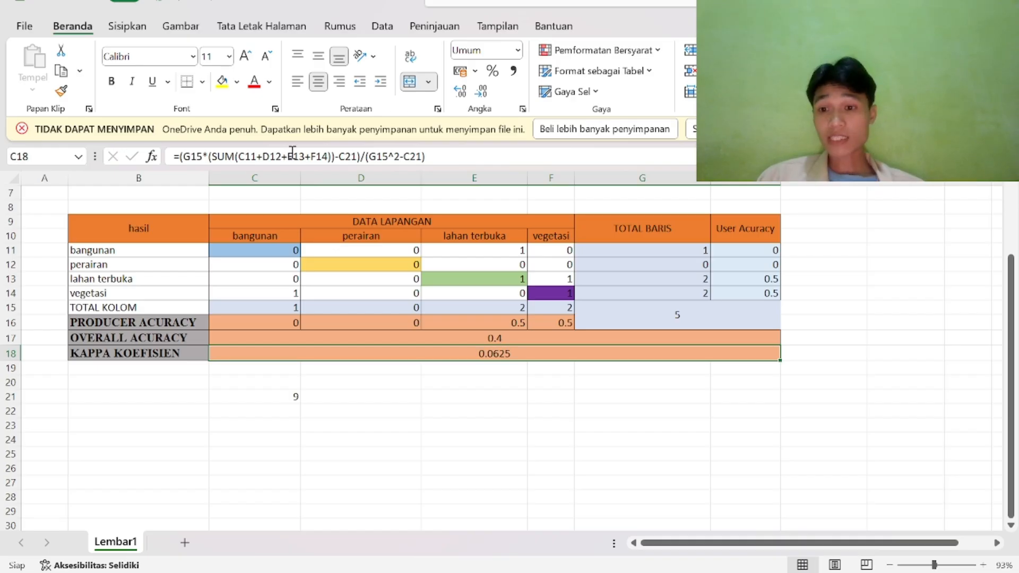
click(384, 157)
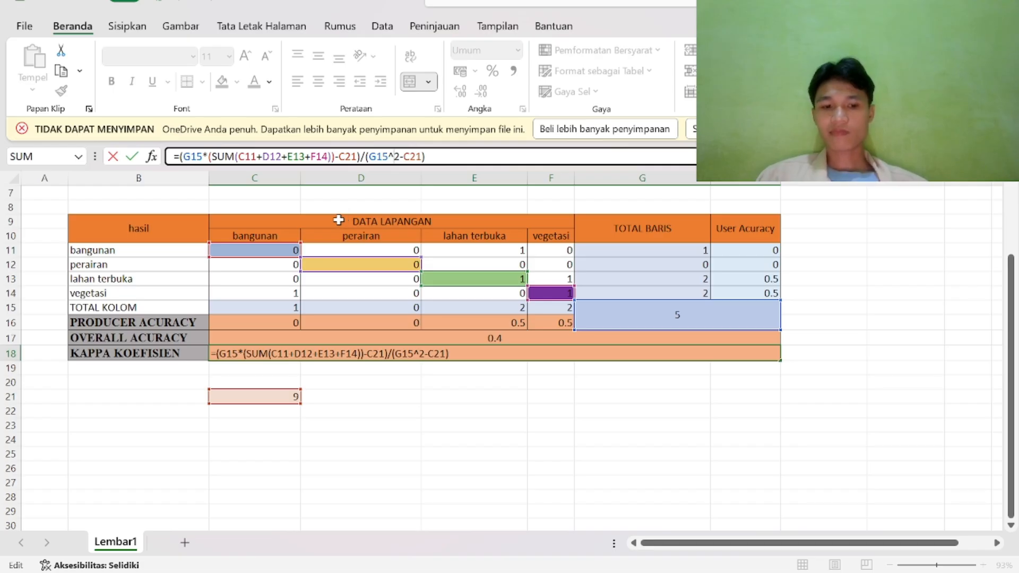
key(Return)
click(538, 364)
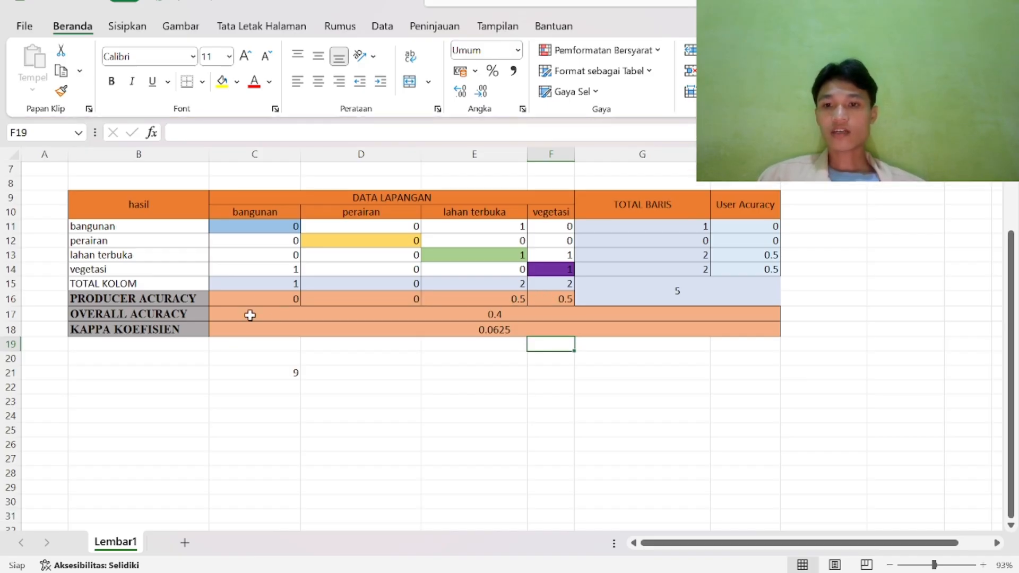
- Review the PRODUCER ACURACY and OVERALL ACURACY rows and recheck the KAPPA KOEFISIEN formula
click(258, 300)
drag(258, 299, 577, 302)
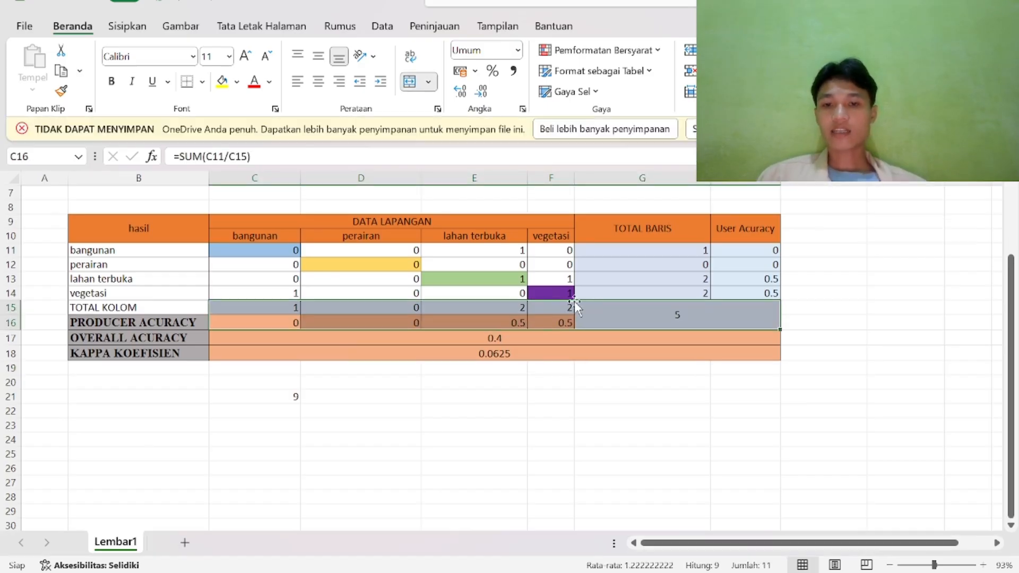
click(248, 339)
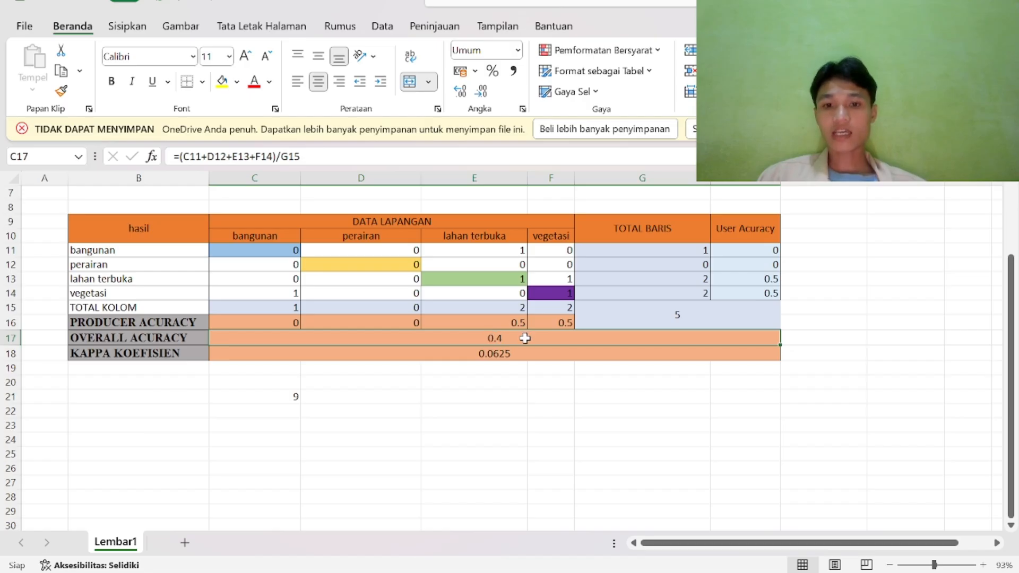
double_click(334, 353)
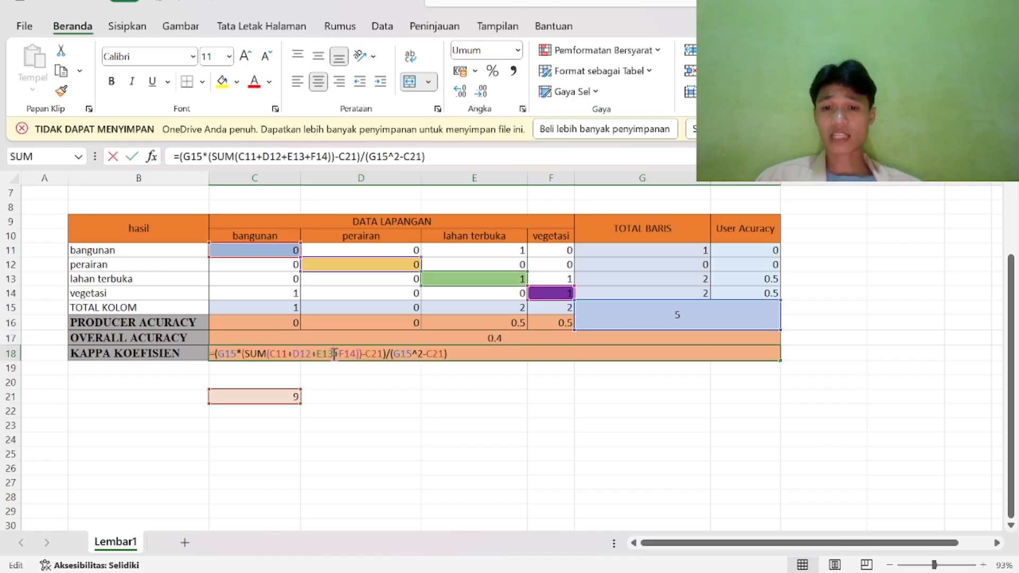
click(454, 352)
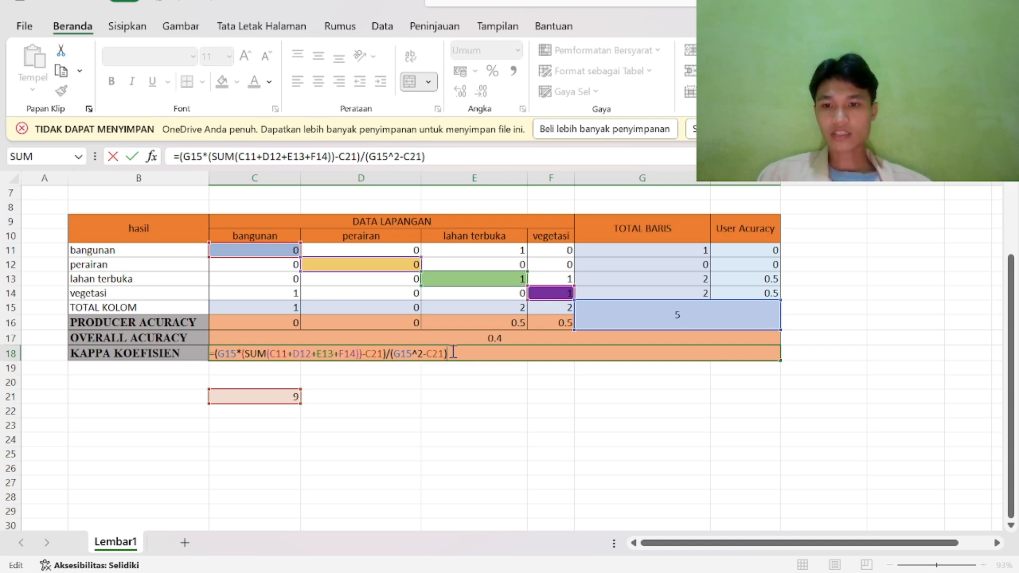
key(Return)
scroll(502, 393, up, 3)
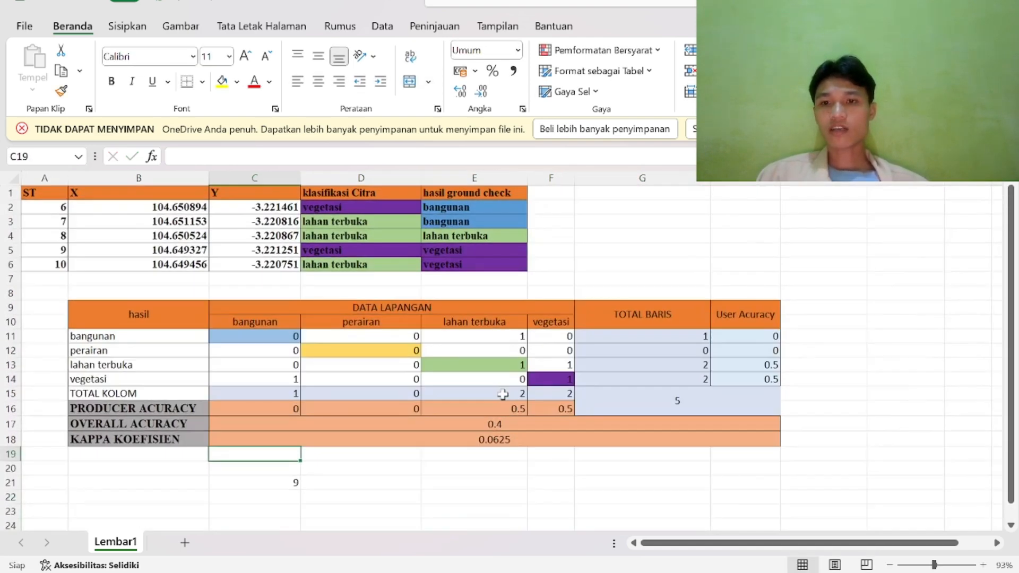
click(596, 264)
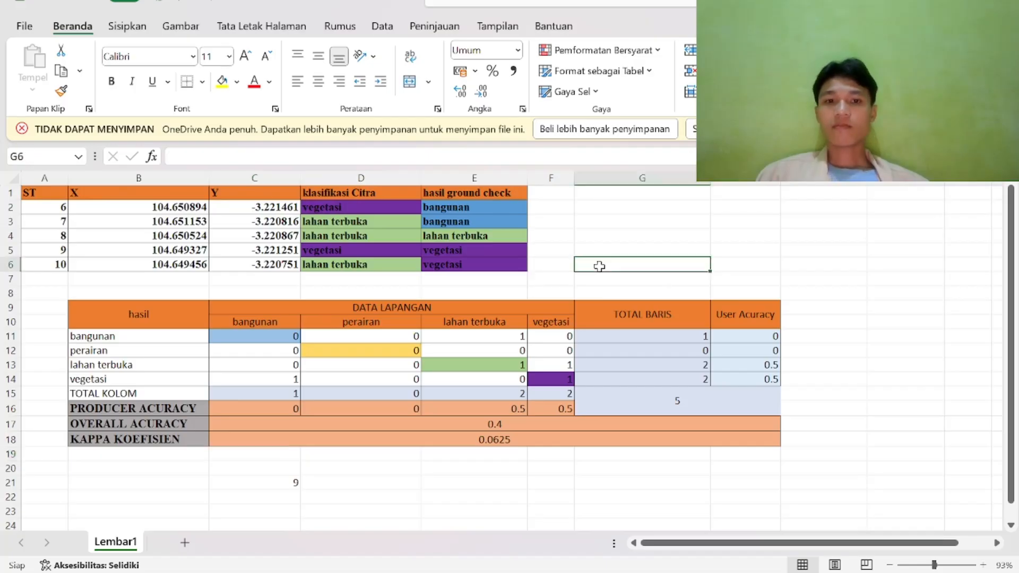
drag(563, 195, 835, 293)
click(835, 293)
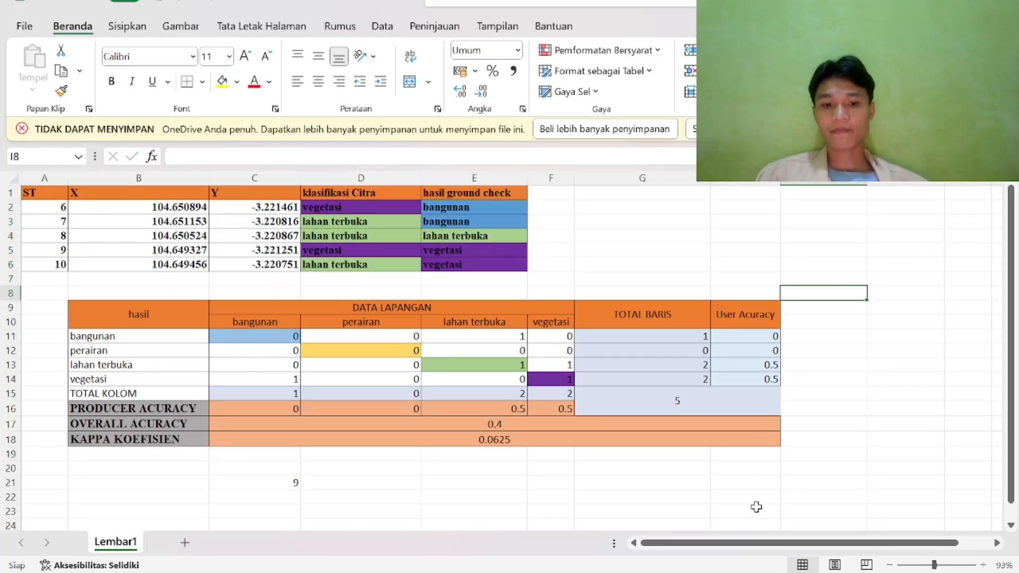
click(738, 572)
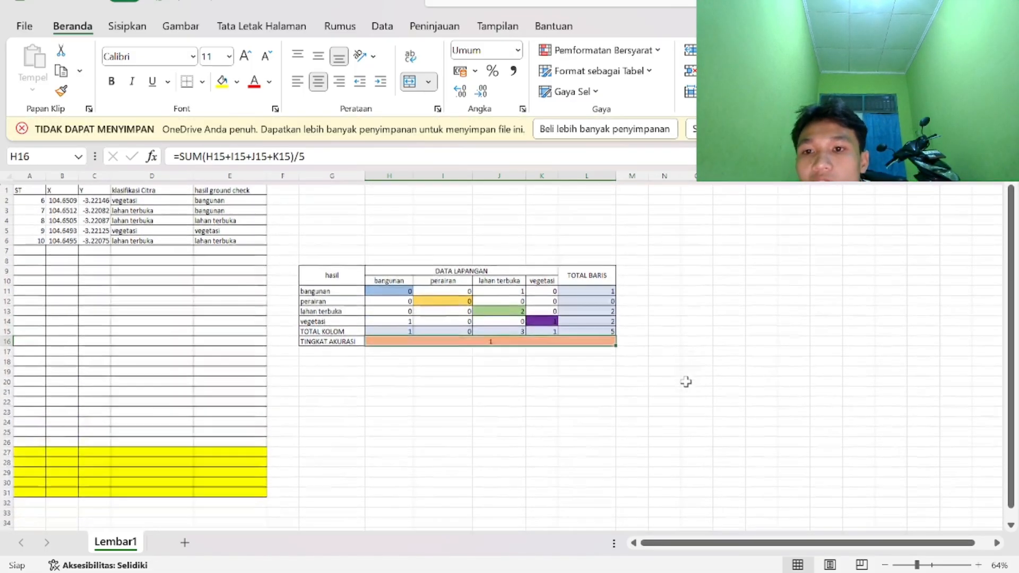
- Review the data of stations 6 to 10 and the matrix with the TINGKAT AKURASI row on this sheet
scroll(295, 230, up, 3)
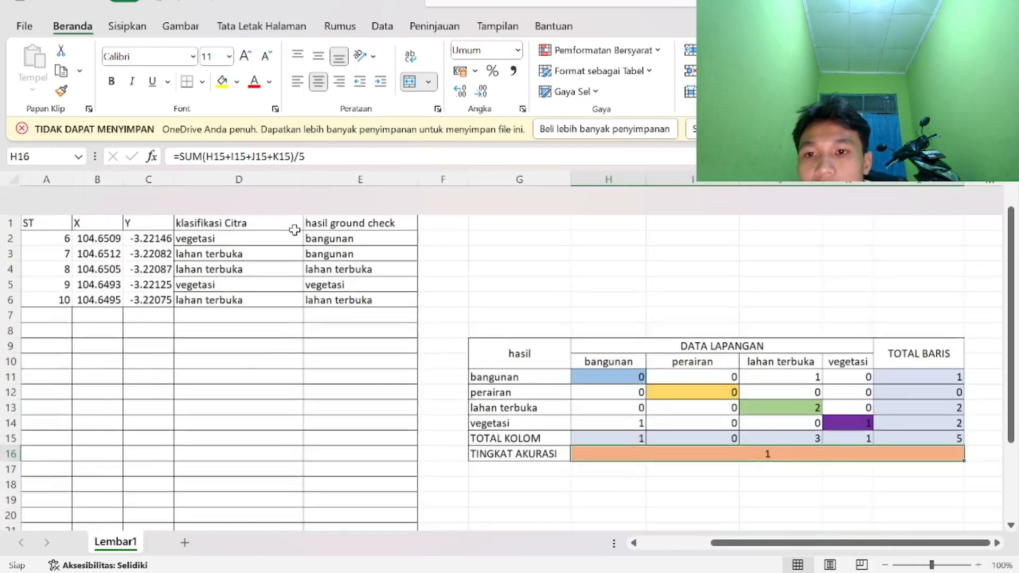
click(483, 256)
click(439, 208)
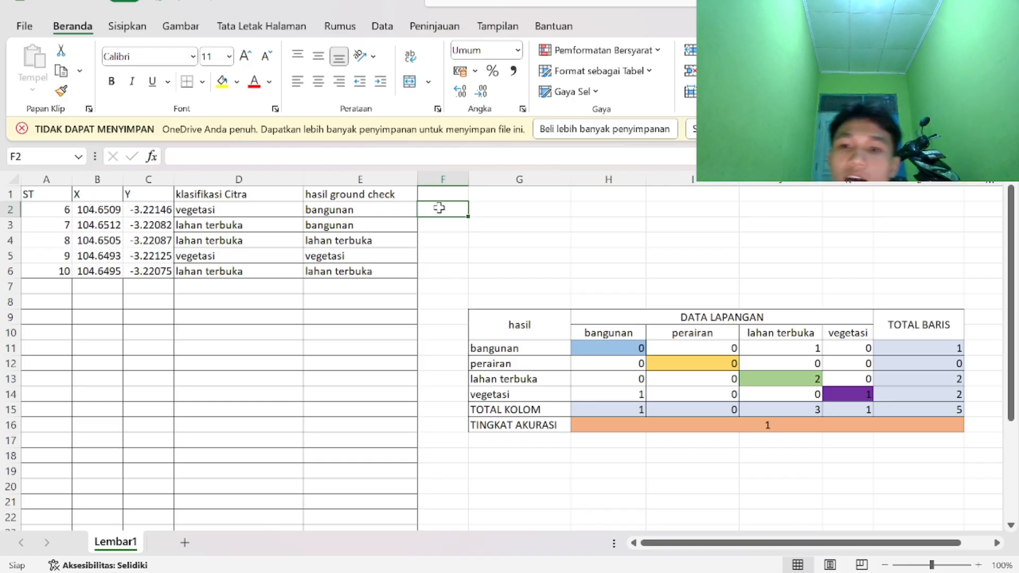
drag(51, 210, 295, 271)
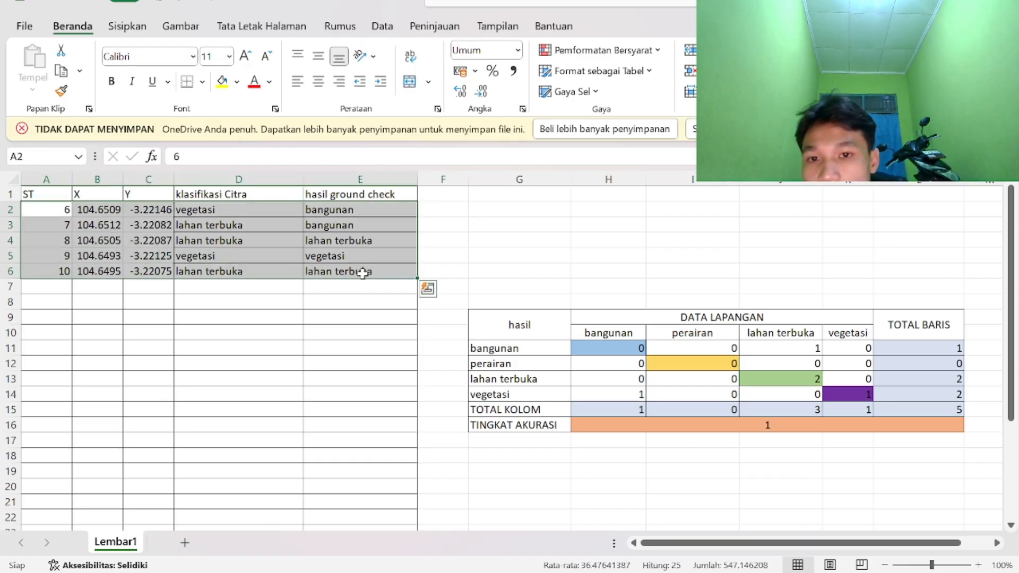
click(552, 273)
scroll(552, 279, right, 3)
click(833, 391)
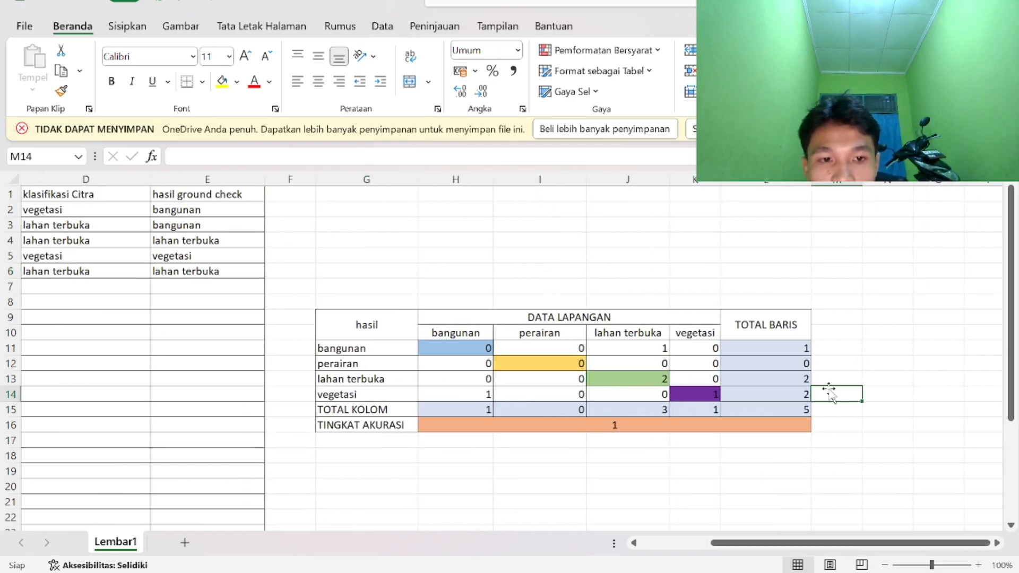